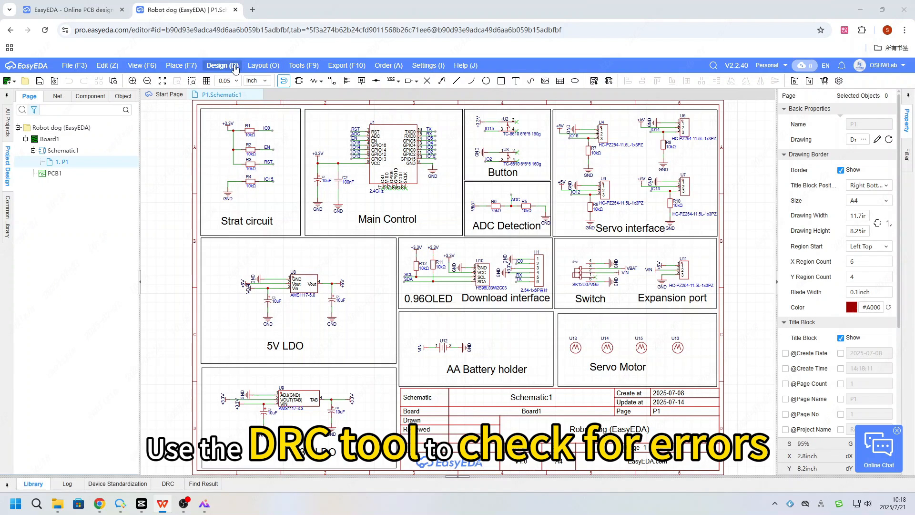
- Run the design rule check on the schematic and locate the IO4 and IO5 wires flagged in the warnings
left_click(223, 65)
left_click(233, 144)
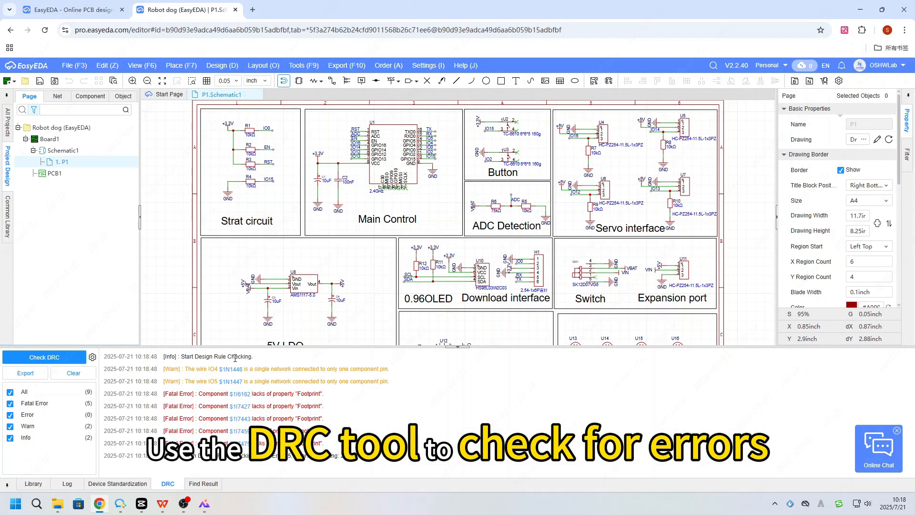
left_click(231, 370)
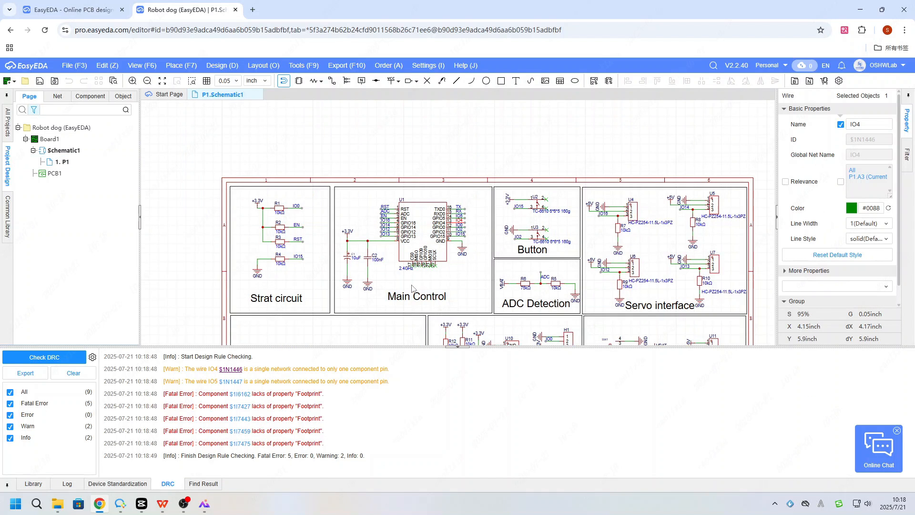
left_click(230, 381)
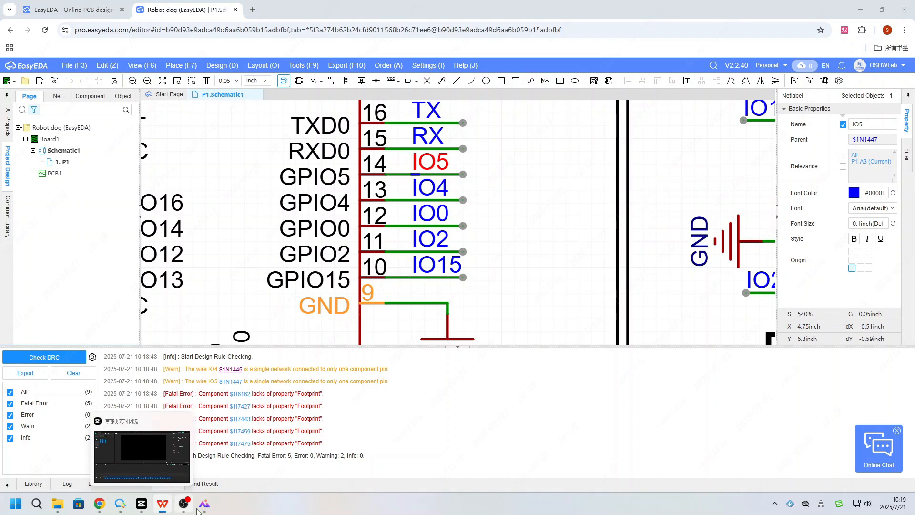
- Following the reference schematic image, rename the net label on GPIO5 to SCL and the one on GPIO4 to SDA
left_click(185, 507)
double_click(438, 166)
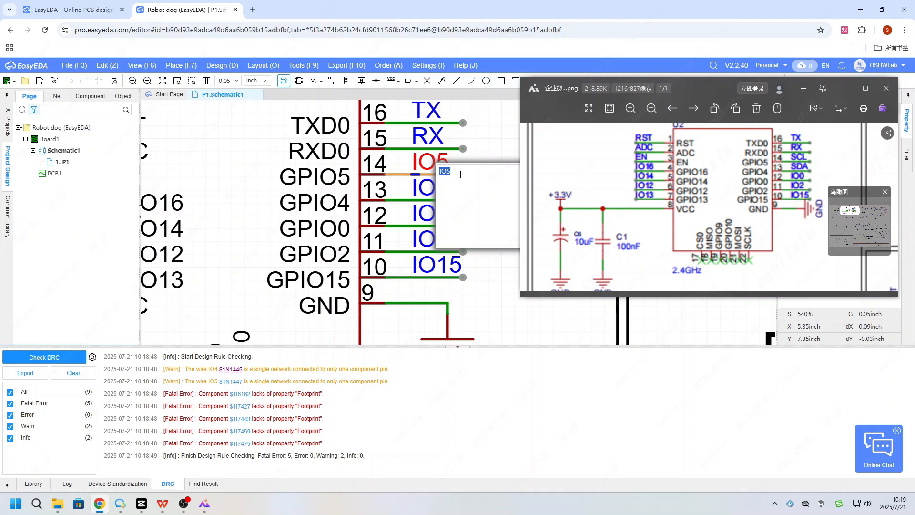
type("SCL")
key("Return")
double_click(431, 188)
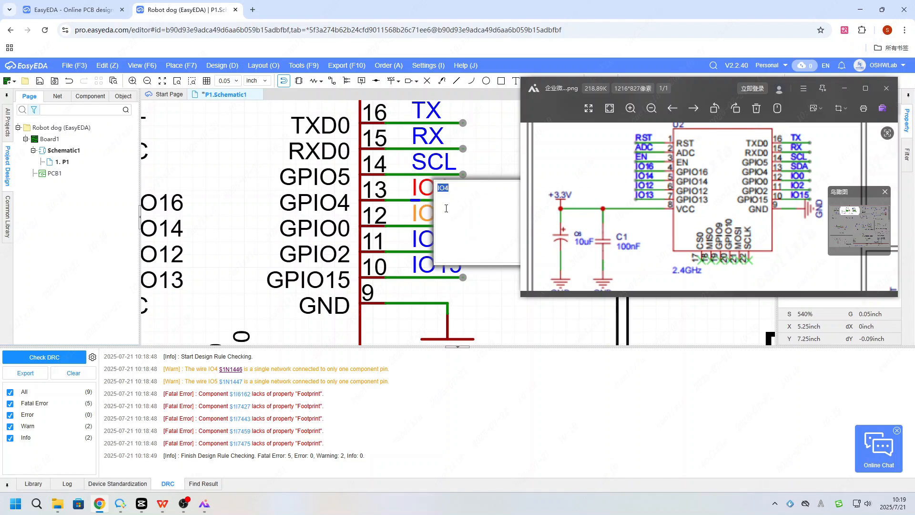
type("SDA")
key("Return")
- Locate the first two components flagged for a missing footprint from the check results, and put the reference image away
left_click(240, 394)
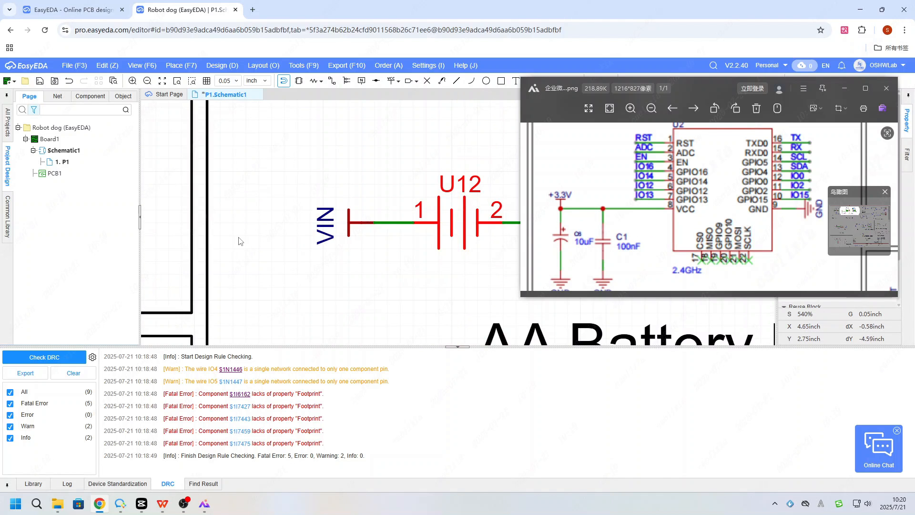
scroll(229, 240, "down", 3)
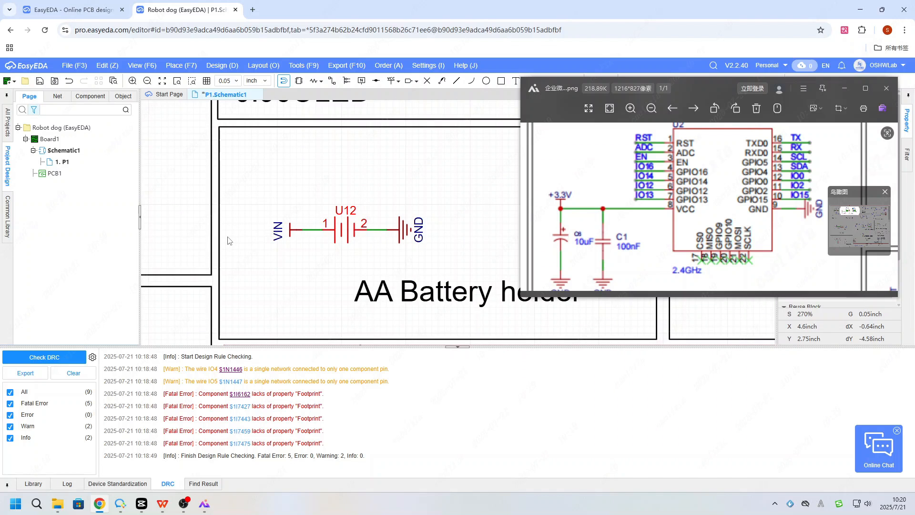
double_click(240, 406)
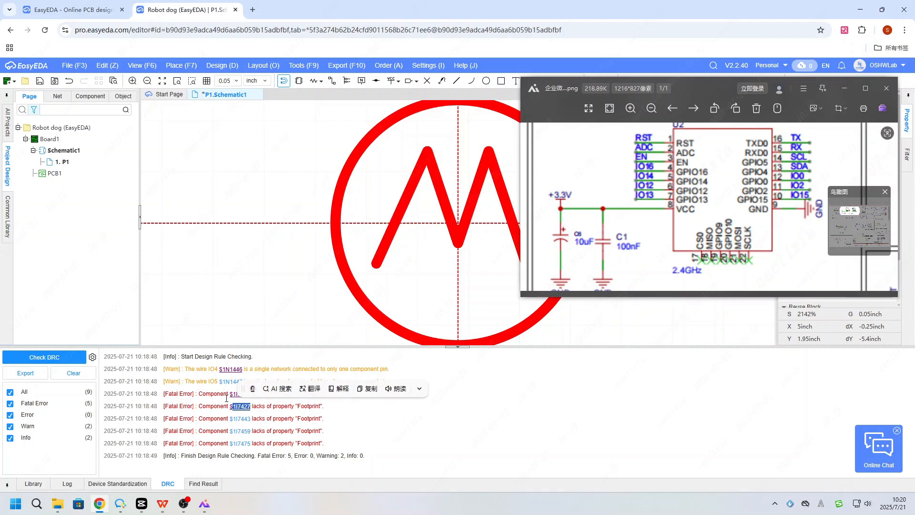
scroll(386, 257, "down", 4)
left_click(844, 89)
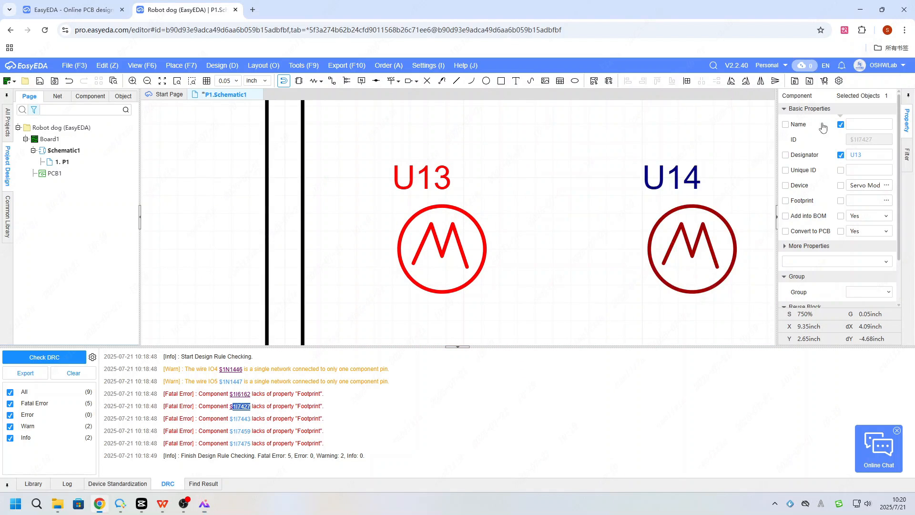
- Assign the personal-library footprint AA Battery to the U12 battery device and save the device
scroll(730, 182, "down", 5)
scroll(628, 166, "down", 1)
double_click(353, 194)
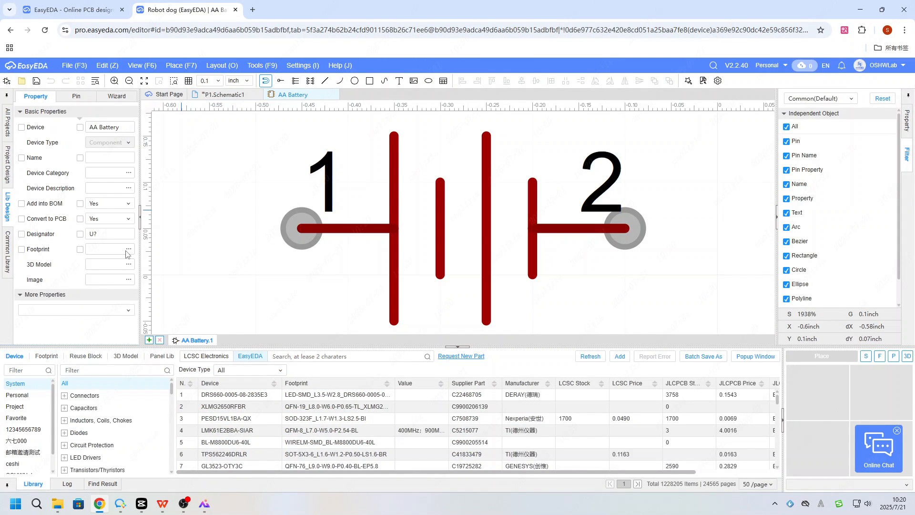
left_click(128, 249)
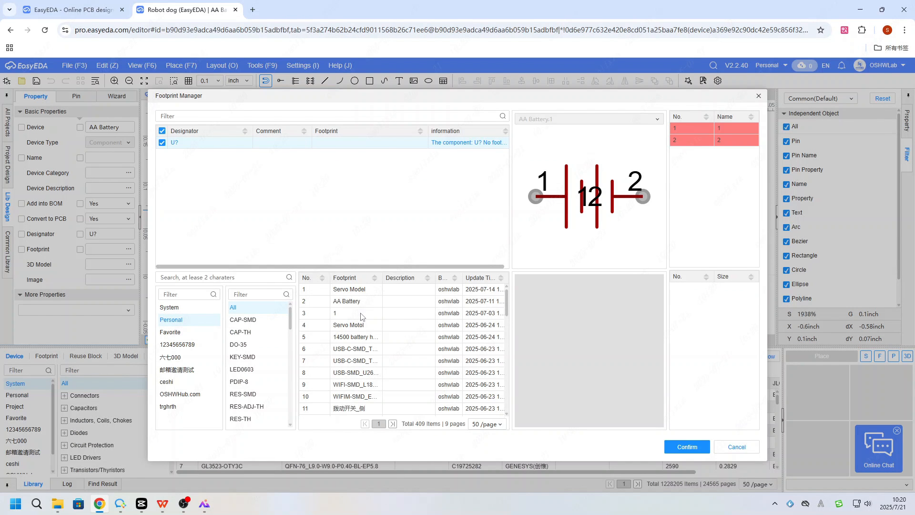
left_click(361, 304)
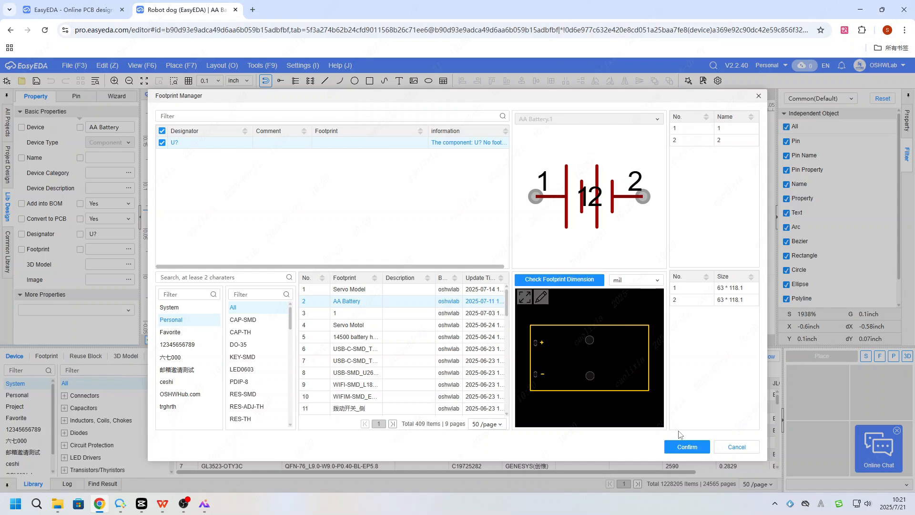
left_click(680, 448)
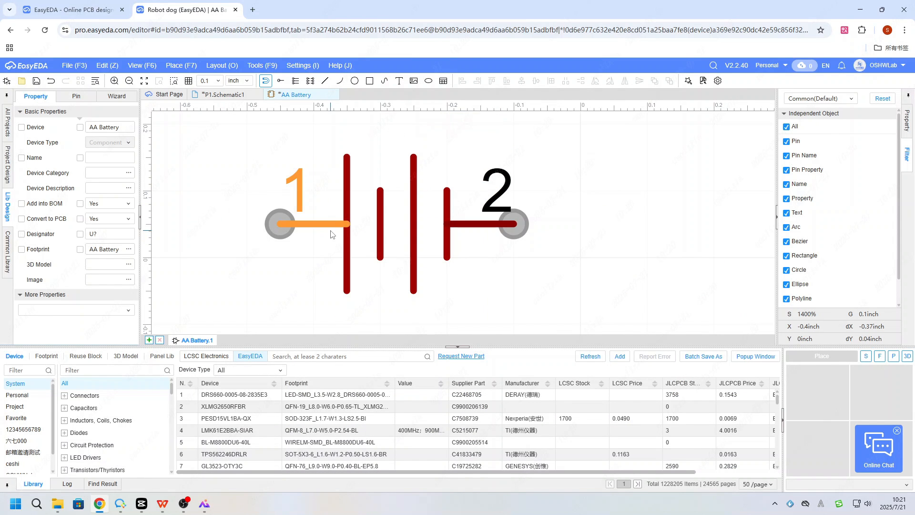
key("ctrl+s")
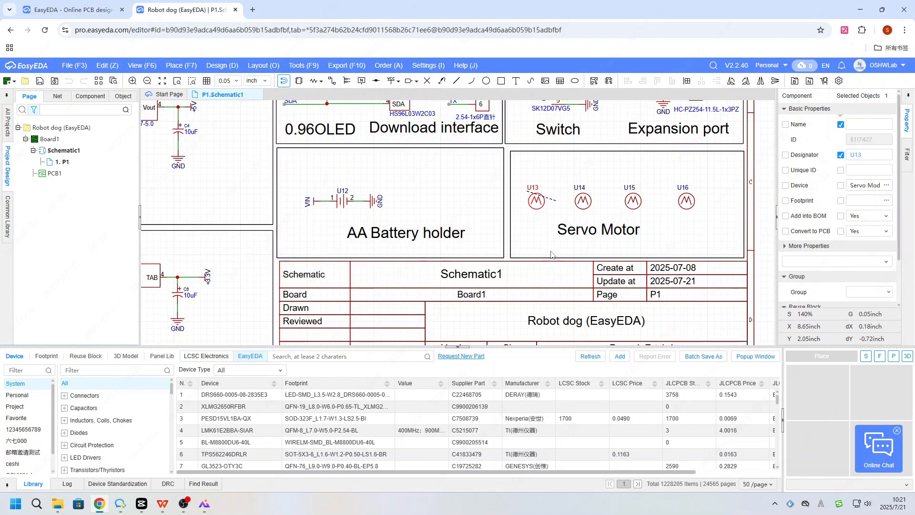
- Edit the U13 servo motor device, assign it the personal-library footprint Servo Model, save it and close its editor
scroll(536, 201, "up", 2)
left_click(536, 201)
right_click(536, 201)
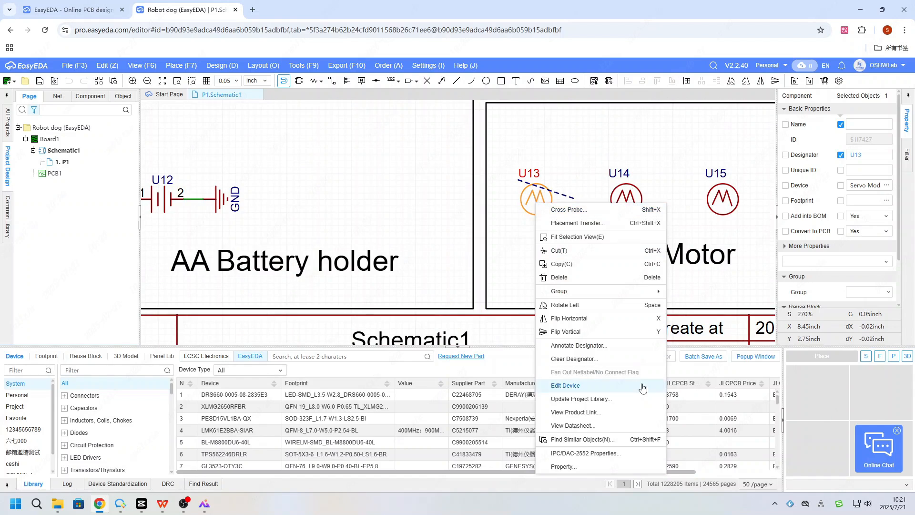
left_click(639, 384)
left_click(488, 307)
left_click(129, 249)
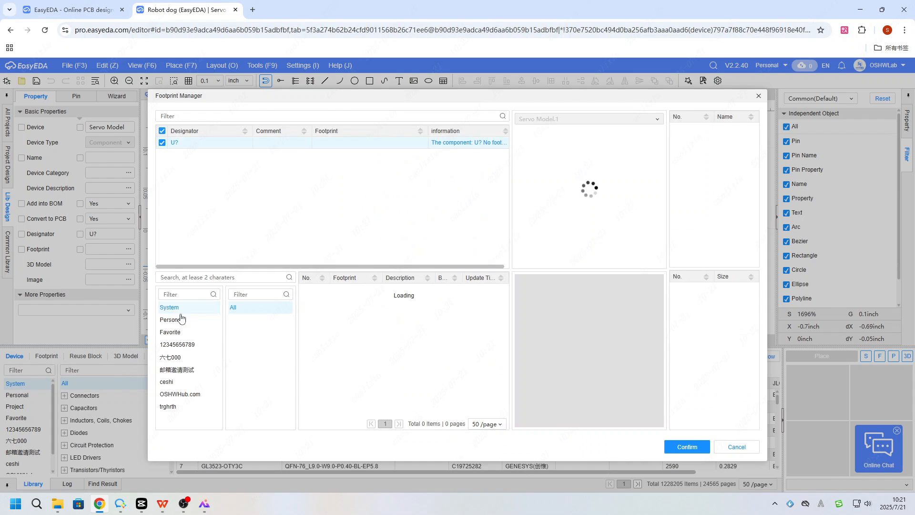
left_click(176, 319)
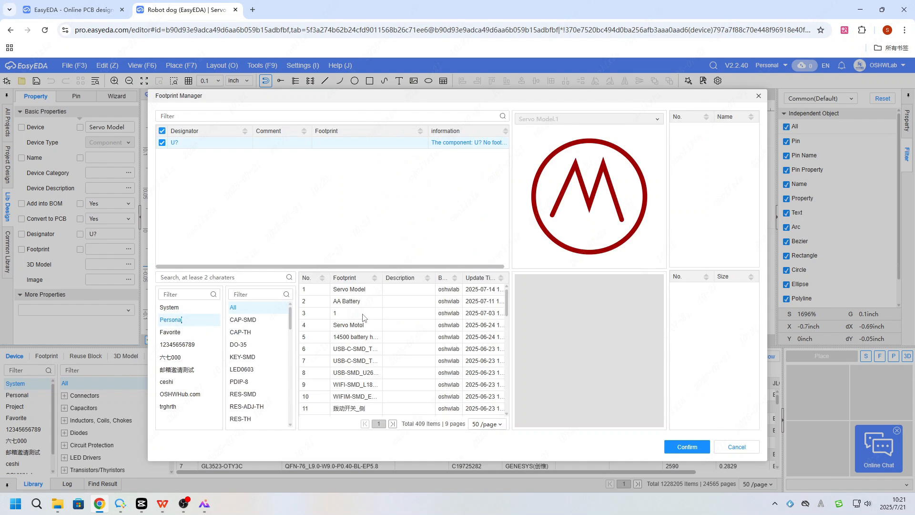
left_click(687, 447)
key("ctrl+s")
left_click(334, 95)
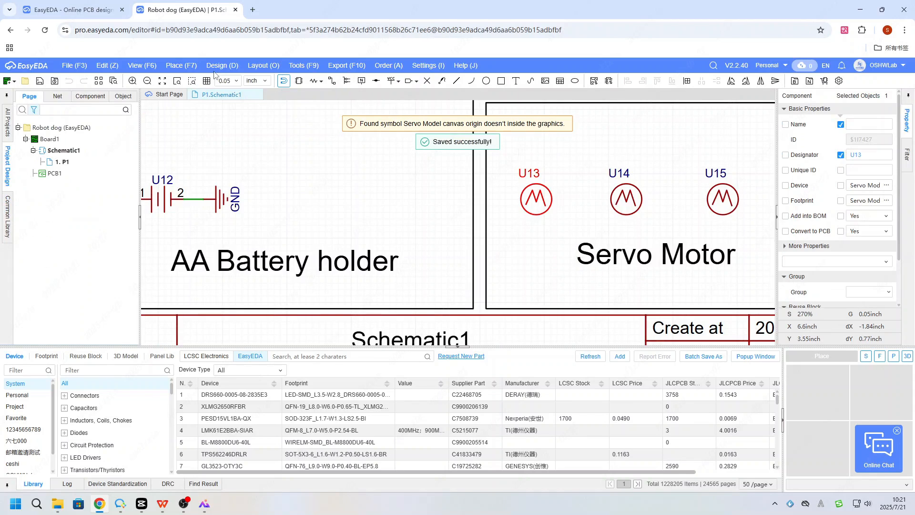
- Run the schematic's design rule check again and shrink the results area to enlarge the canvas
left_click(222, 65)
left_click(262, 145)
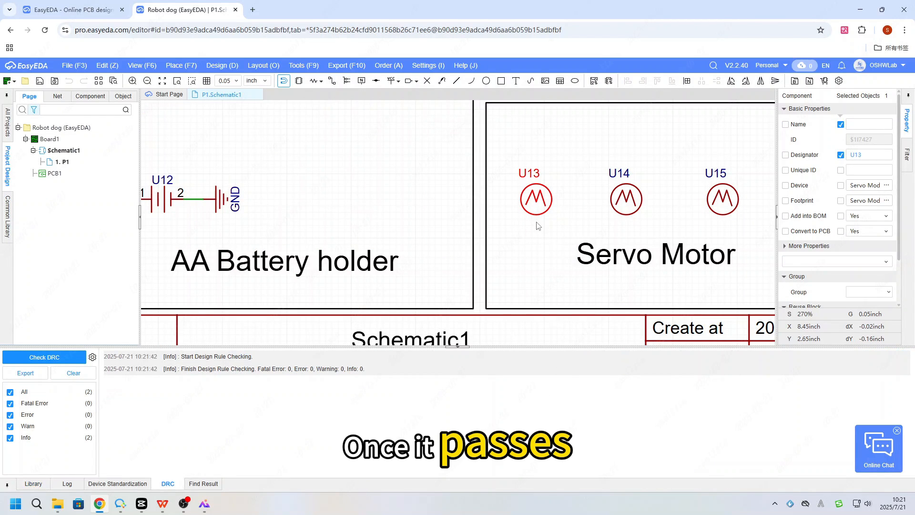
left_click_drag(457, 346, 458, 403)
- Update the schematic to the PCB and apply all the listed component changes
left_click(222, 65)
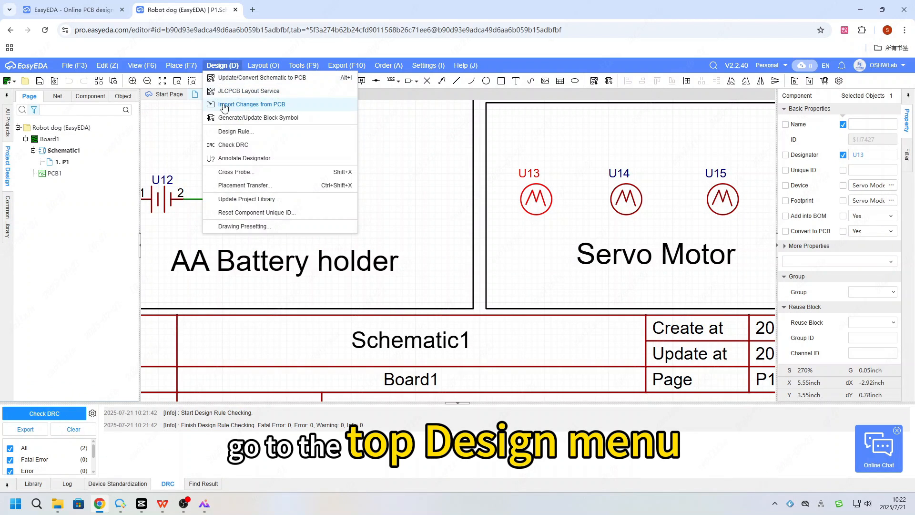
left_click(281, 84)
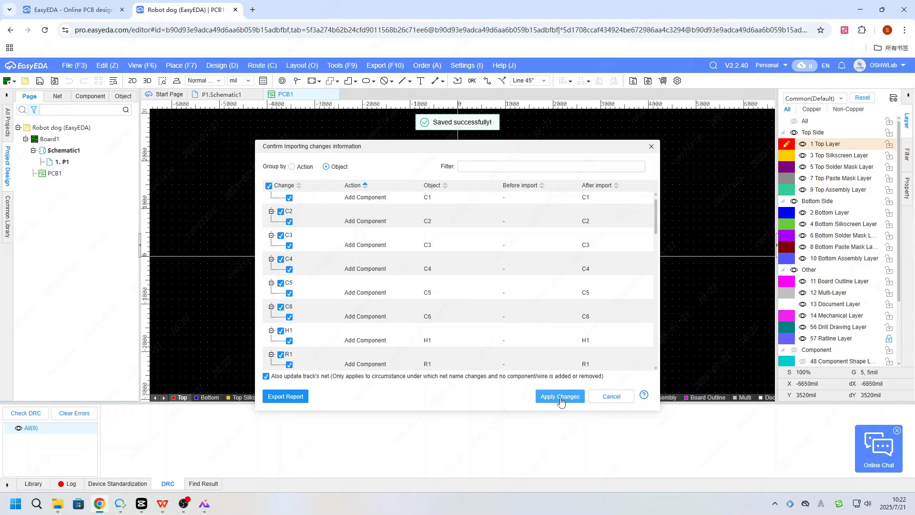
left_click(561, 397)
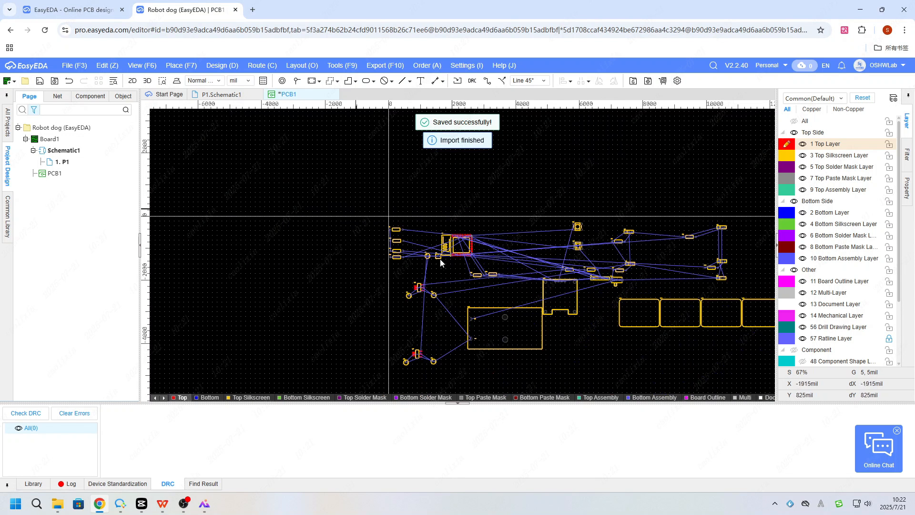
scroll(333, 251, "down", 2)
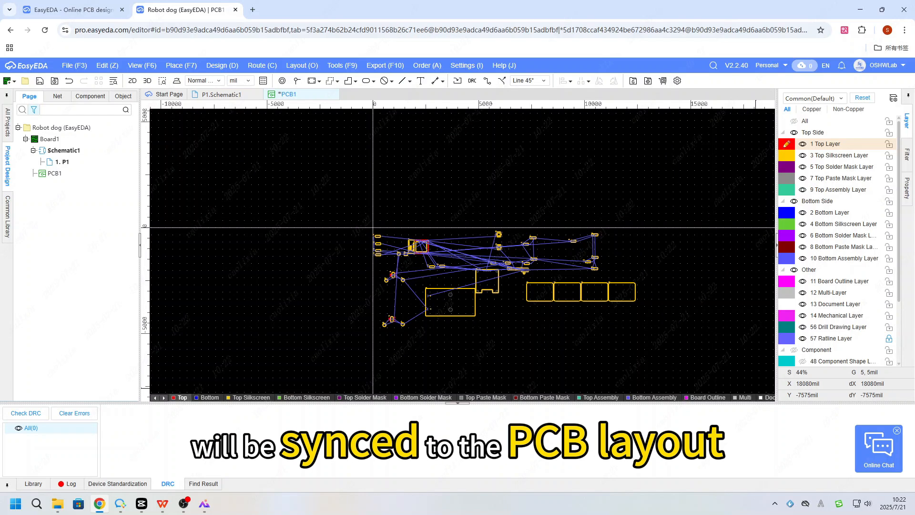
- Switch to the BOM(1).xlsx workbook in WPS Office and look up the board frame position on the Coordinate position sheet
mouse_move(628, 303)
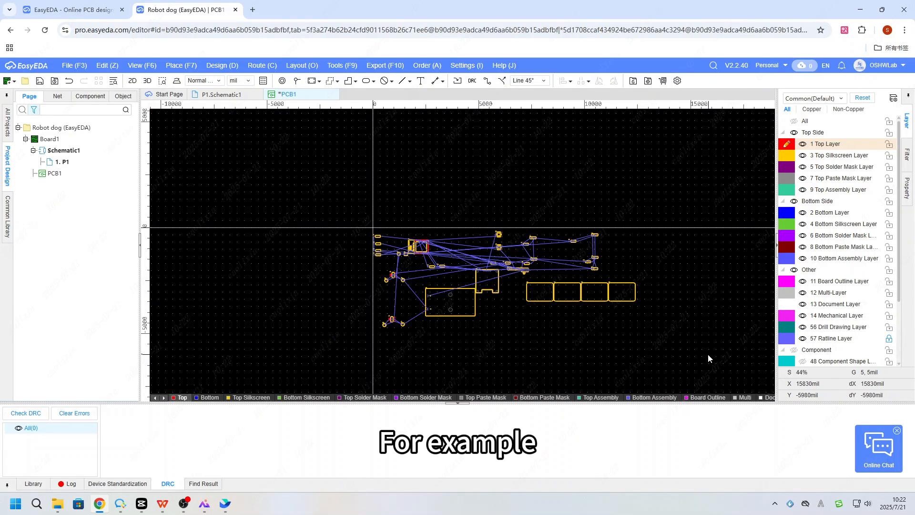
right_click(225, 503)
left_click(238, 479)
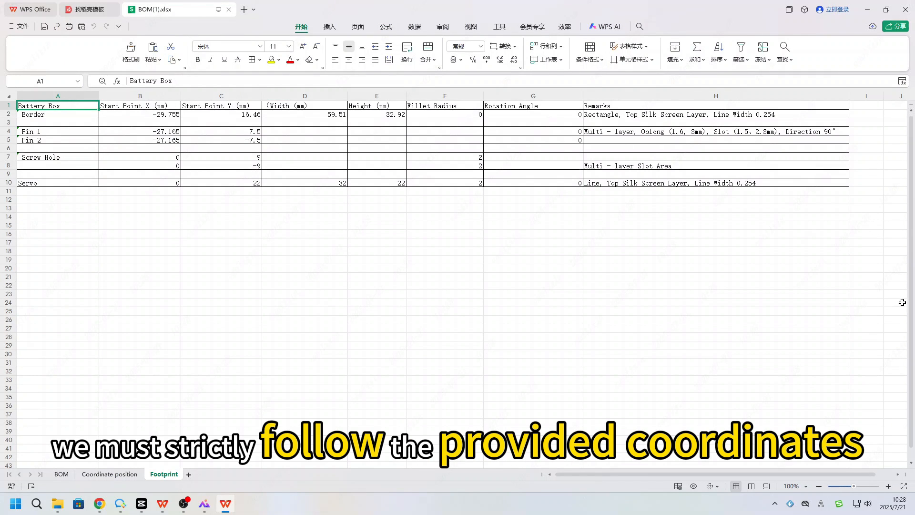
left_click(110, 474)
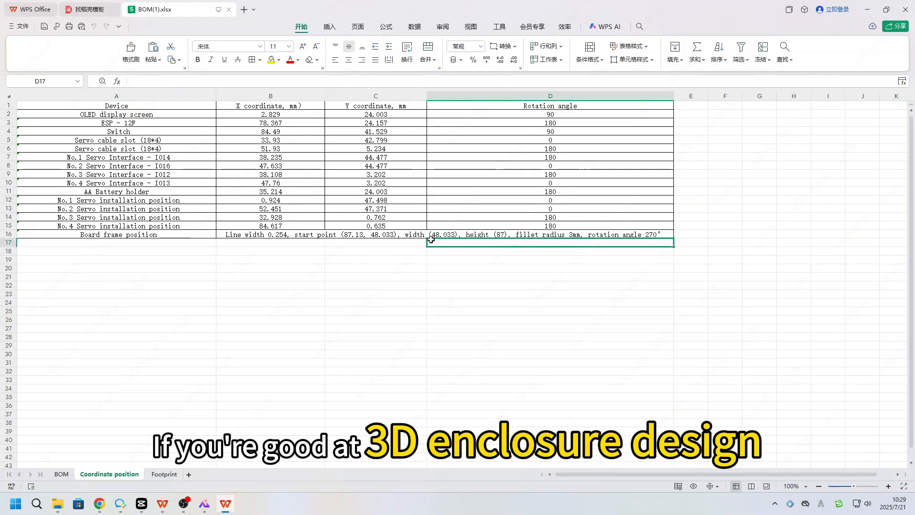
left_click(411, 235)
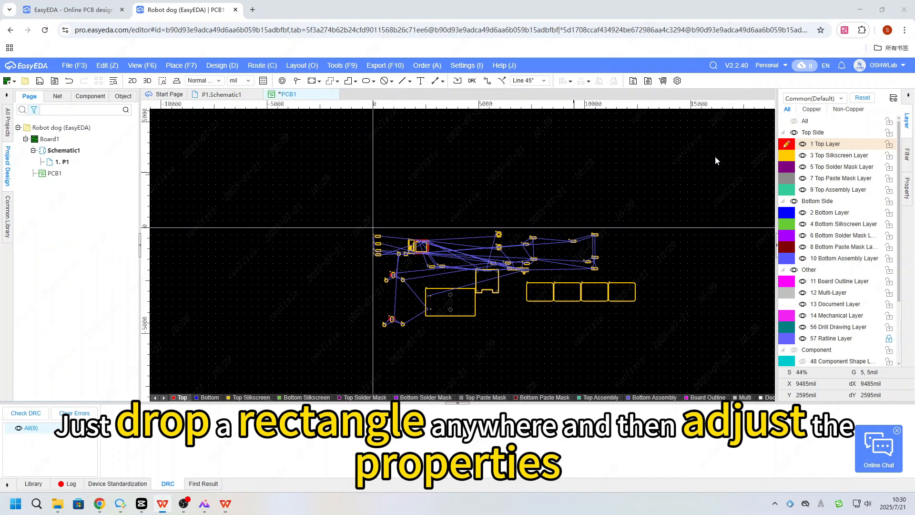
- Draw a rectangular board outline about 6050 by 3285 mil above the components, and switch the PCB units to mm
left_click(383, 146)
left_click(511, 216)
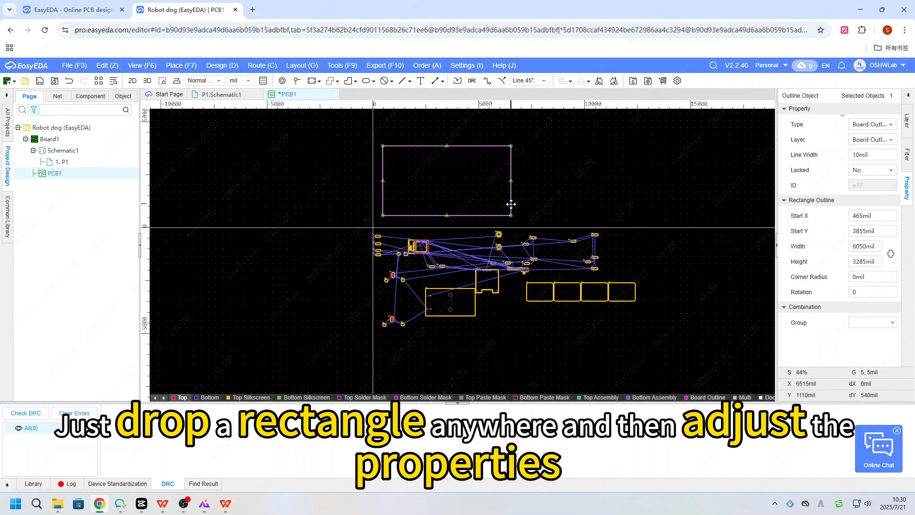
left_click(242, 81)
left_click(242, 102)
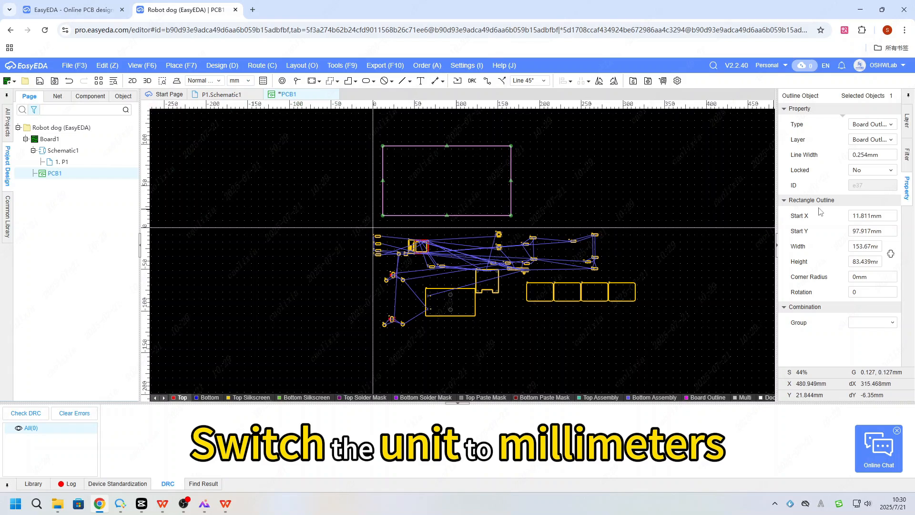
- Set the board outline rectangle's Start X to 87.13 mm
left_click(867, 218)
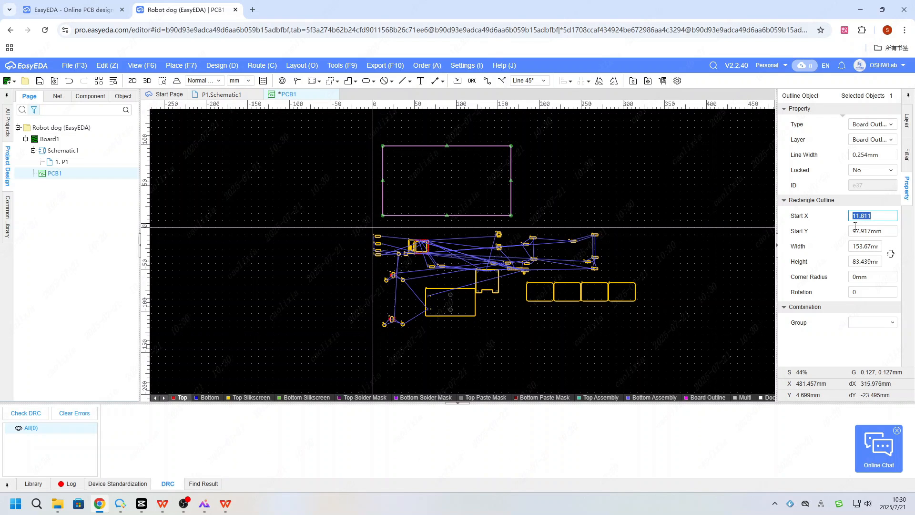
type("7")
key("BackSpace")
type("87.13")
- Copy the start point's Y value from the board frame row in the workbook and set the outline's Start Y to 48.033 mm
left_click(880, 233)
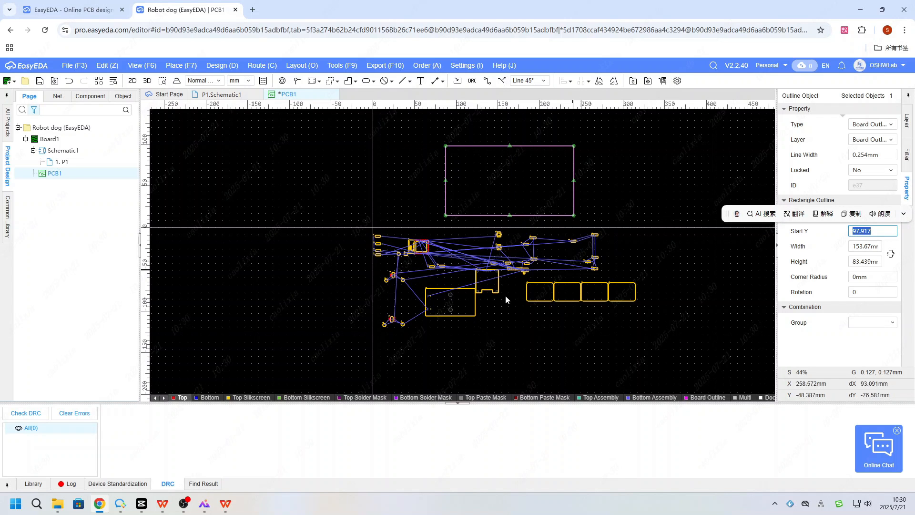
left_click(162, 505)
left_click(225, 504)
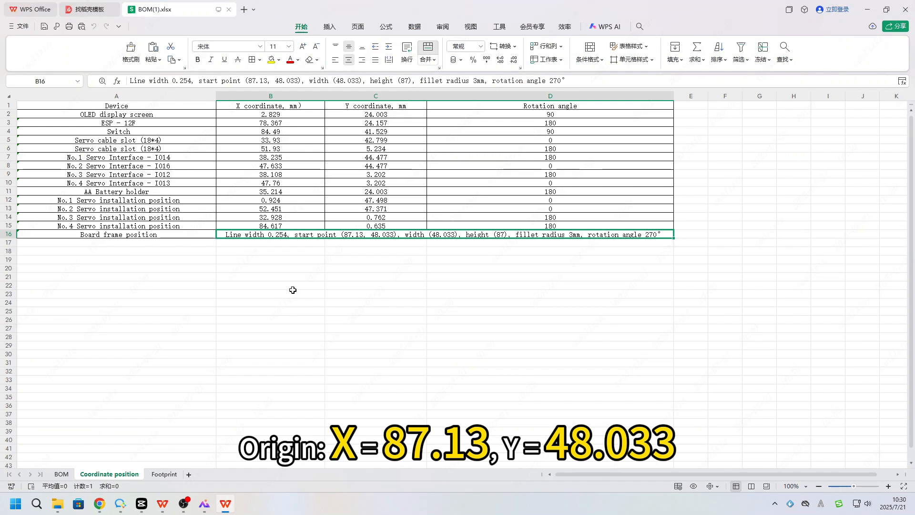
double_click(371, 234)
left_click_drag(371, 235, 400, 236)
key("ctrl+c")
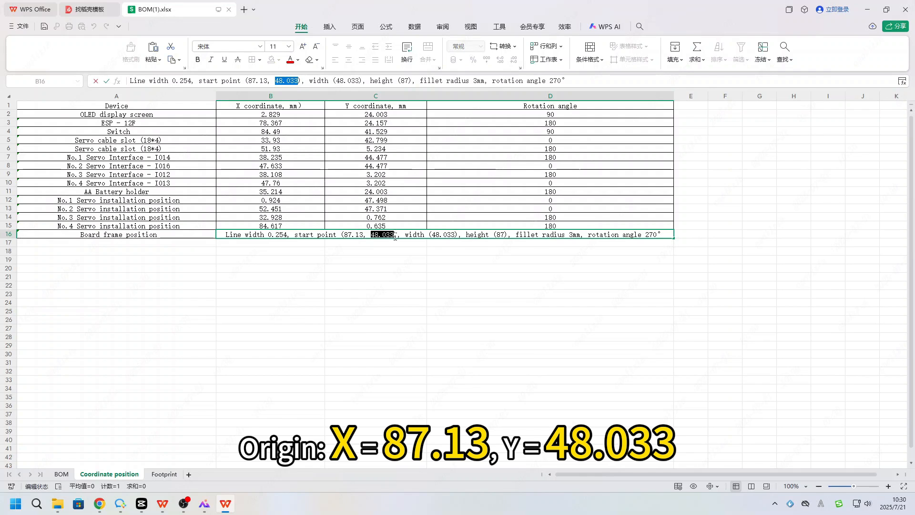
left_click(868, 9)
left_click(875, 232)
key("ctrl+v")
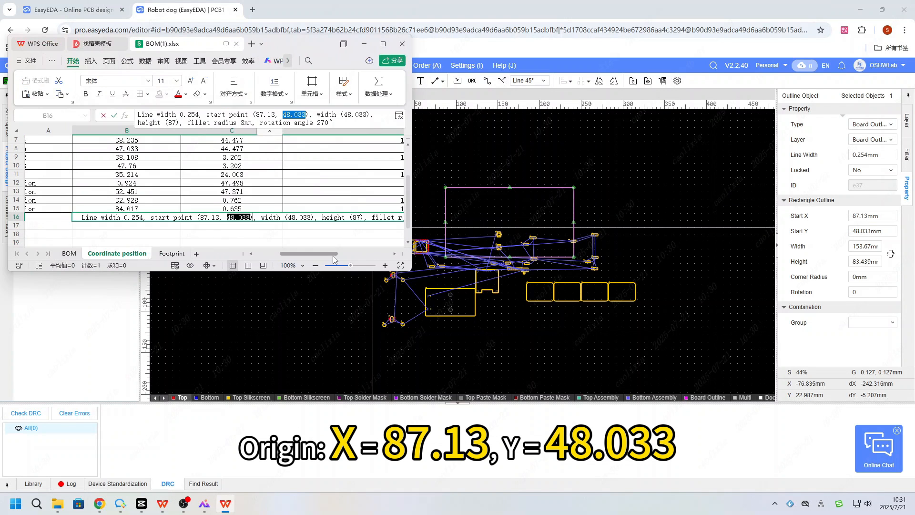
- Set the board outline rectangle's width to 48.033 mm
left_click_drag(333, 257, 340, 257)
double_click(262, 219)
left_click_drag(263, 219, 241, 218)
double_click(865, 247)
key("ctrl+v")
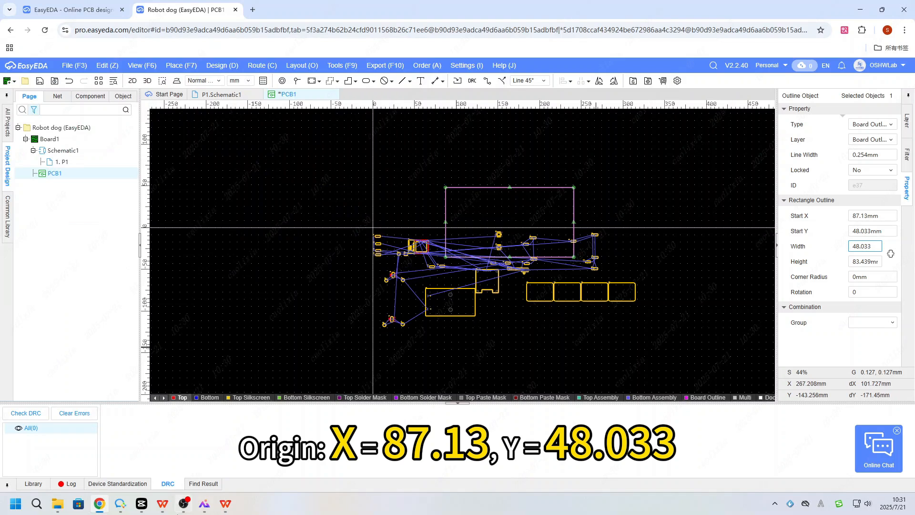
- Set the board outline rectangle's height to 87 mm from the workbook's frame row and its corner radius to 3 mm
left_click(226, 505)
left_click_drag(322, 255, 333, 255)
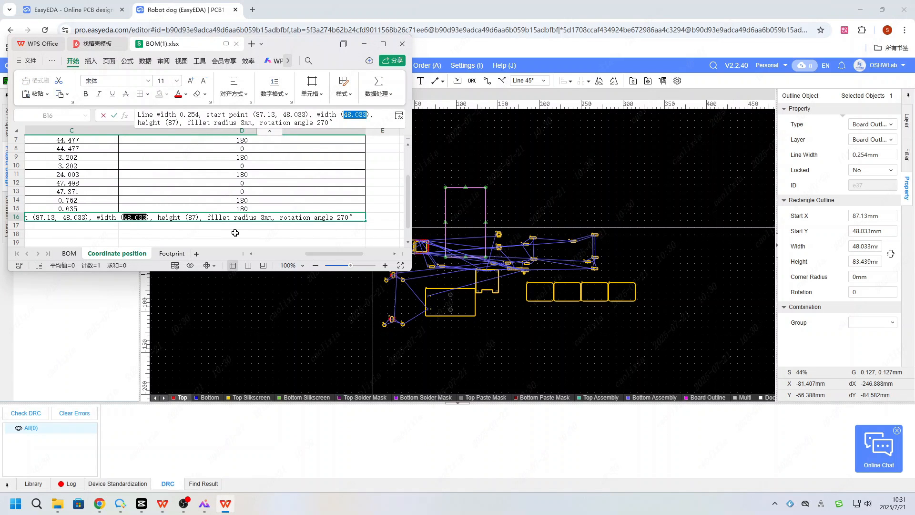
double_click(191, 218)
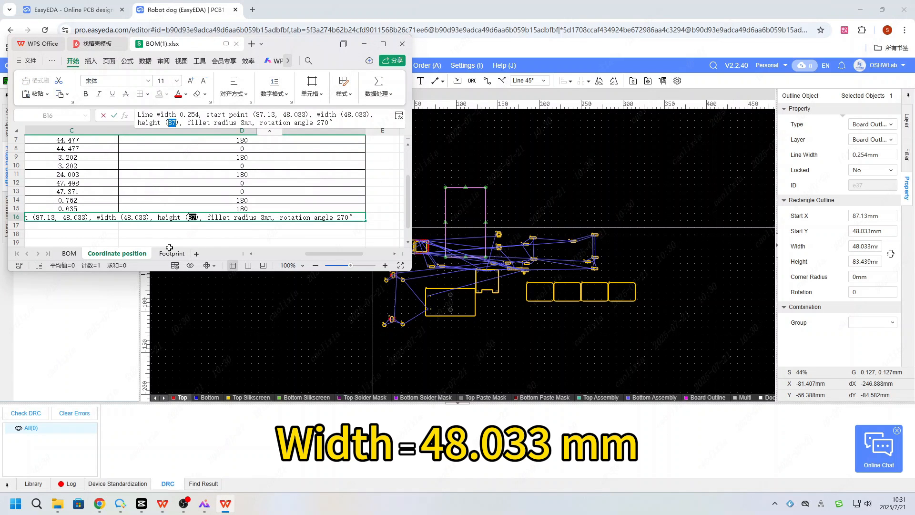
left_click(863, 262)
type("87")
left_click(873, 276)
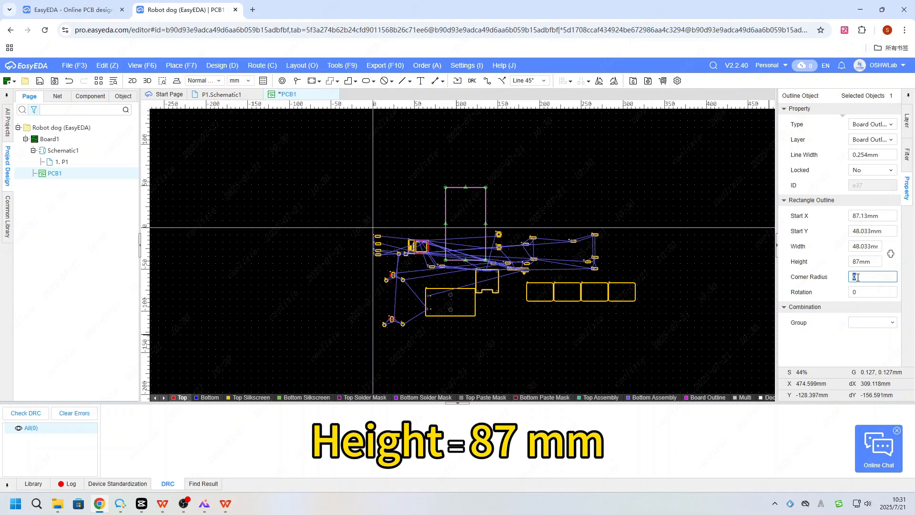
type("3")
- Set the board outline rectangle's rotation to 270 and lock the outline
left_click(860, 291)
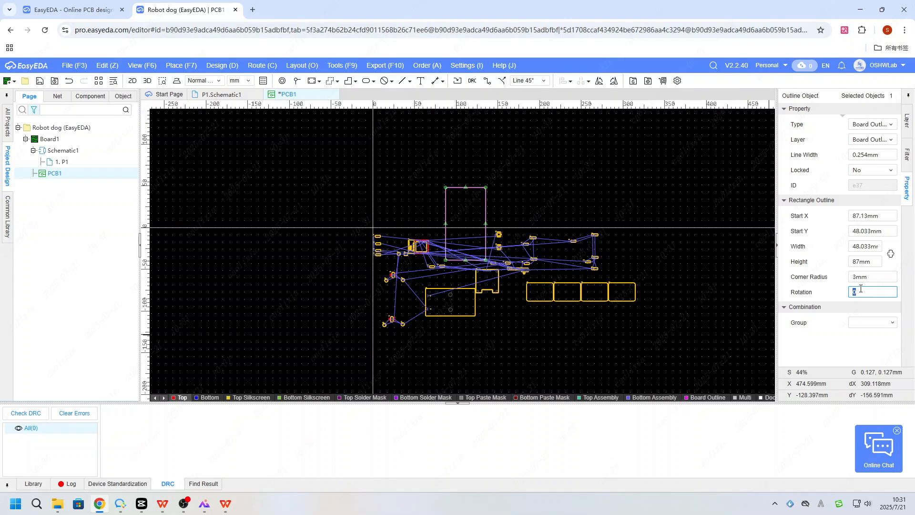
type("270")
key("Return")
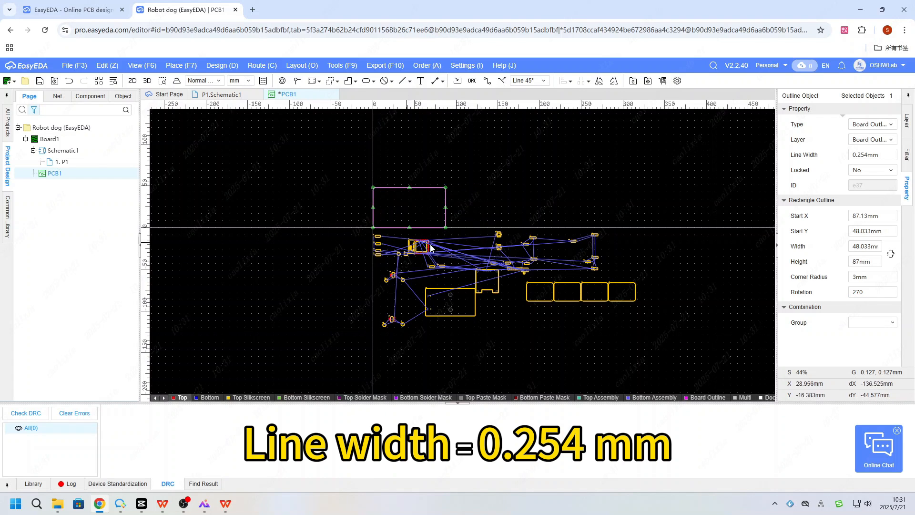
left_click(890, 171)
left_click(868, 186)
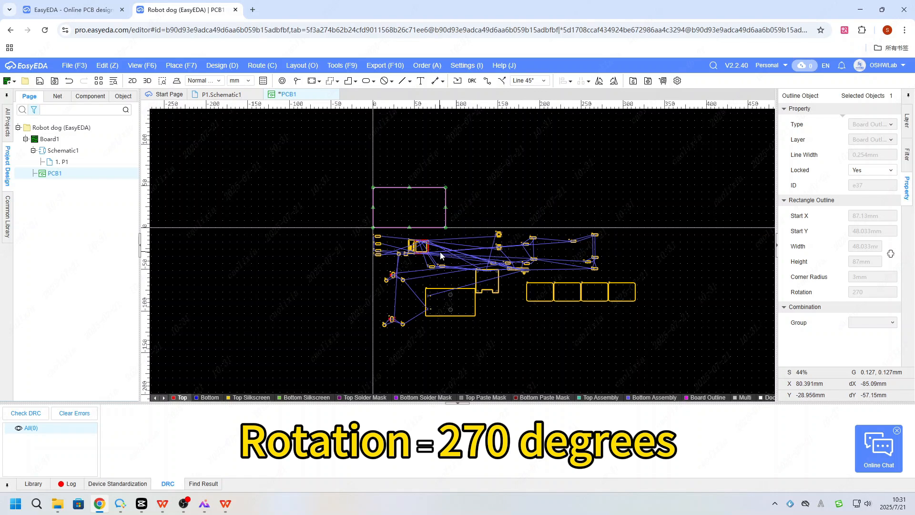
- Cross-probe the ESP-12F module U1 from its PCB footprint to its schematic symbol
scroll(418, 261, "up", 6)
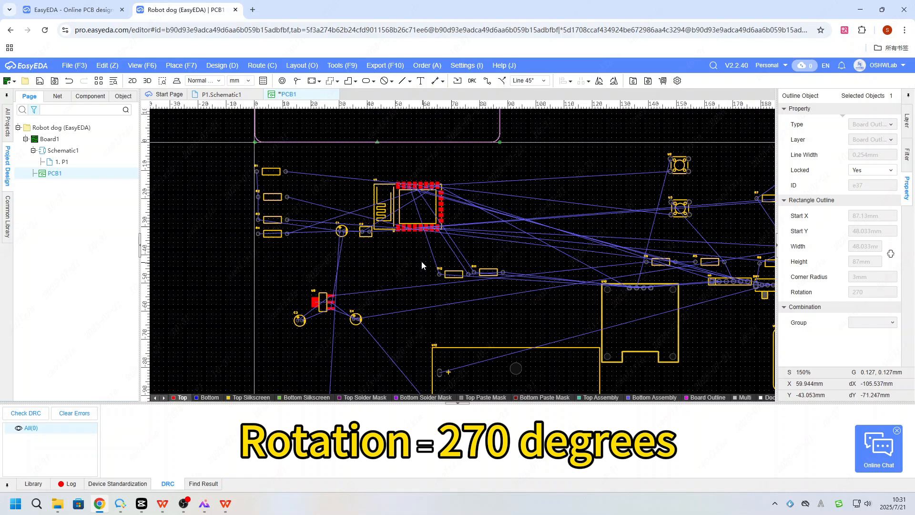
left_click(418, 211)
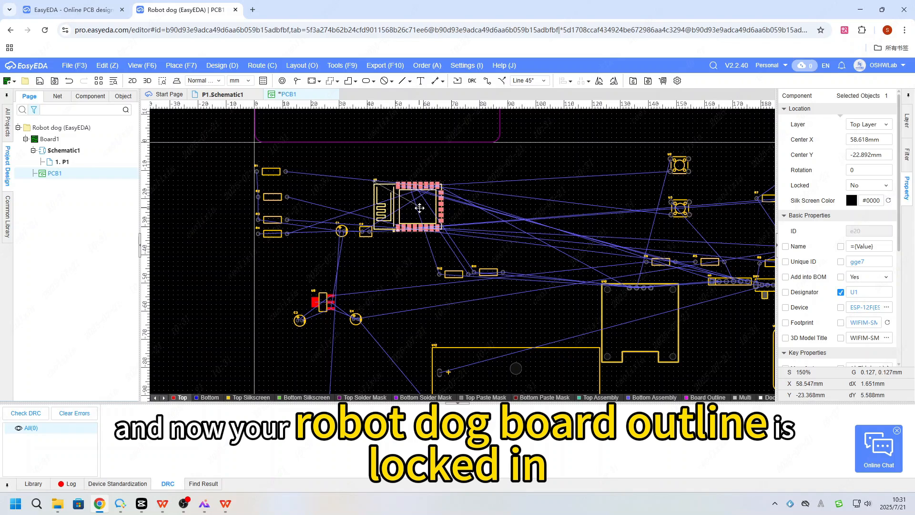
key("shift+x")
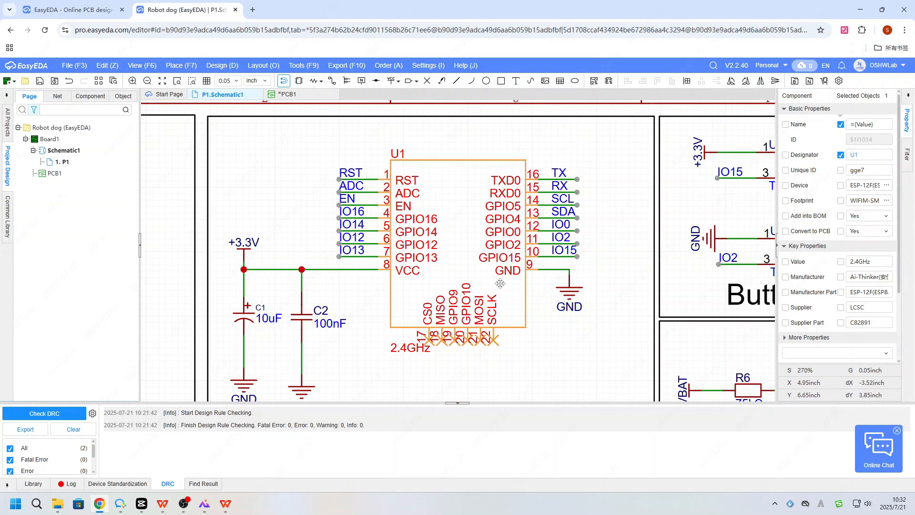
- Look over the circuit blocks on the schematic sheet, from Main Control to the LDO and servo sections
scroll(501, 284, "down", 5)
left_click(491, 244)
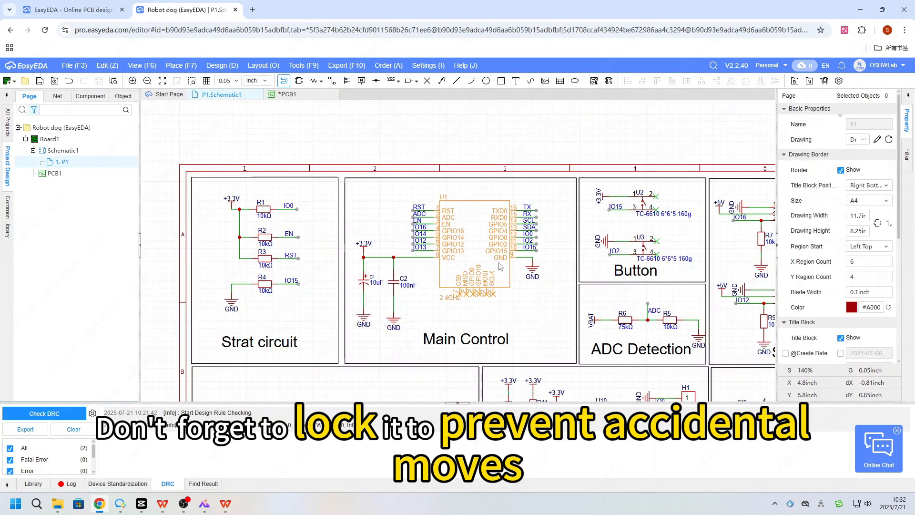
left_click(497, 262)
scroll(515, 307, "down", 7)
right_click_drag(517, 314, 402, 166)
scroll(433, 219, "up", 7)
scroll(538, 278, "down", 5)
right_click_drag(541, 281, 582, 319)
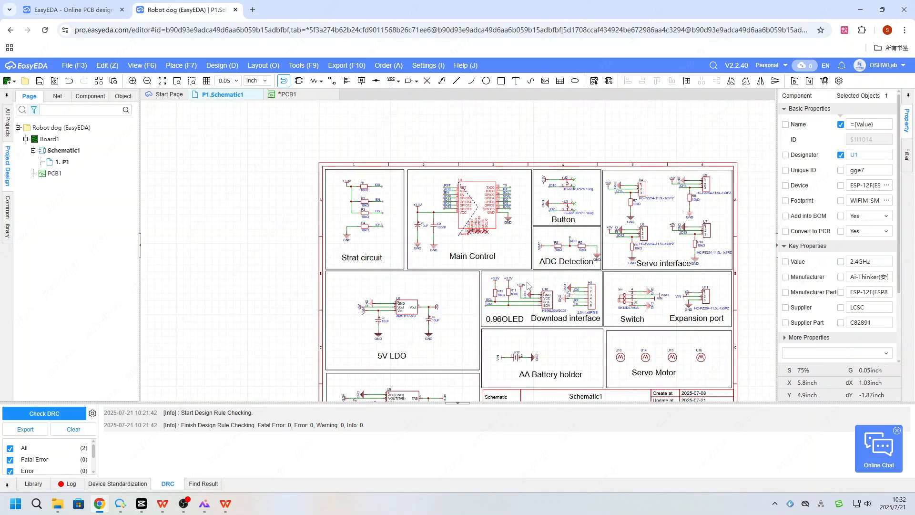
left_click(612, 309)
scroll(547, 271, "down", 6)
scroll(624, 353, "up", 6)
scroll(642, 367, "down", 2)
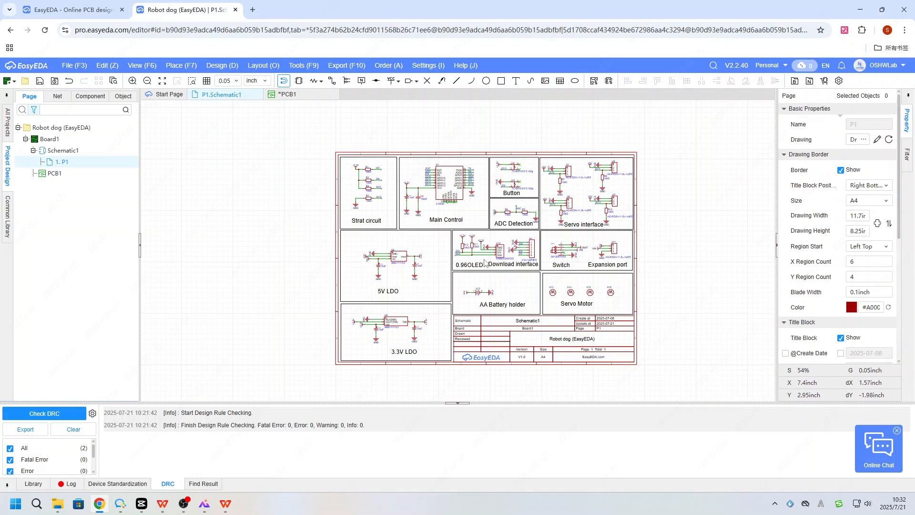
scroll(457, 191, "up", 4)
- Cross-probe U1 in the Main Control block from the schematic to its footprint in the PCB layout
left_click(445, 186)
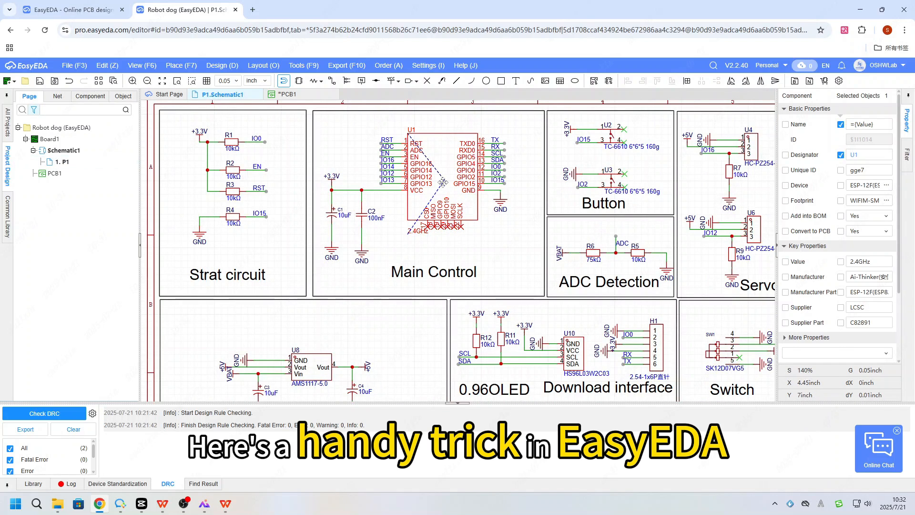
key("shift+x")
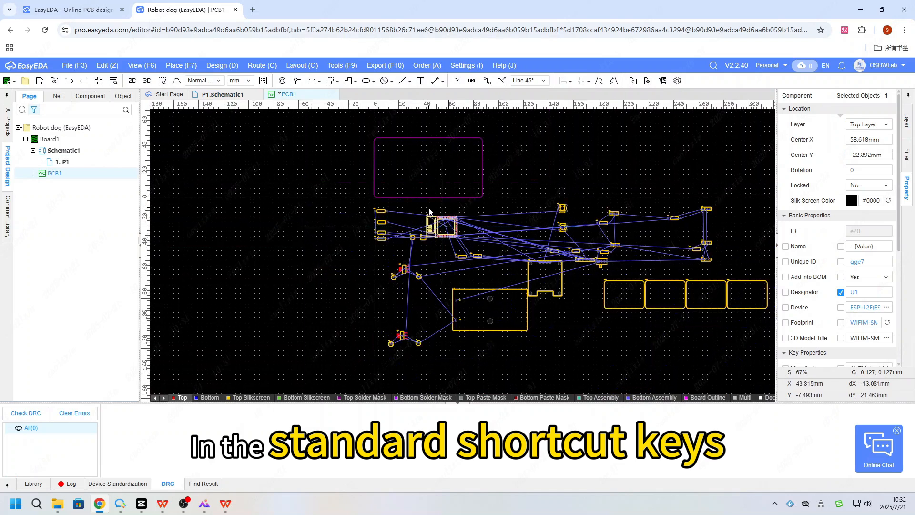
scroll(429, 209, "down", 2)
scroll(418, 229, "up", 2)
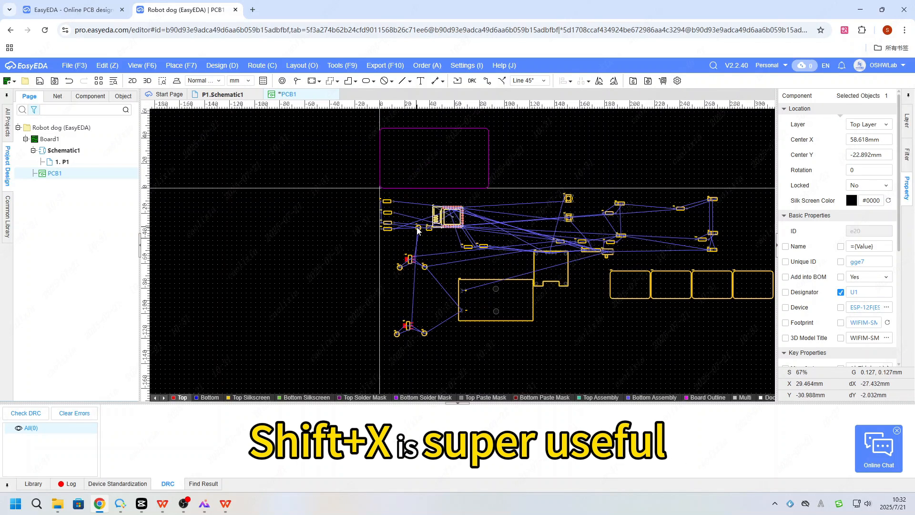
- Cross-probe the AMS1117-5.0 regulator U8 from its PCB footprint to its symbol in the 5V LDO block
left_click(508, 282)
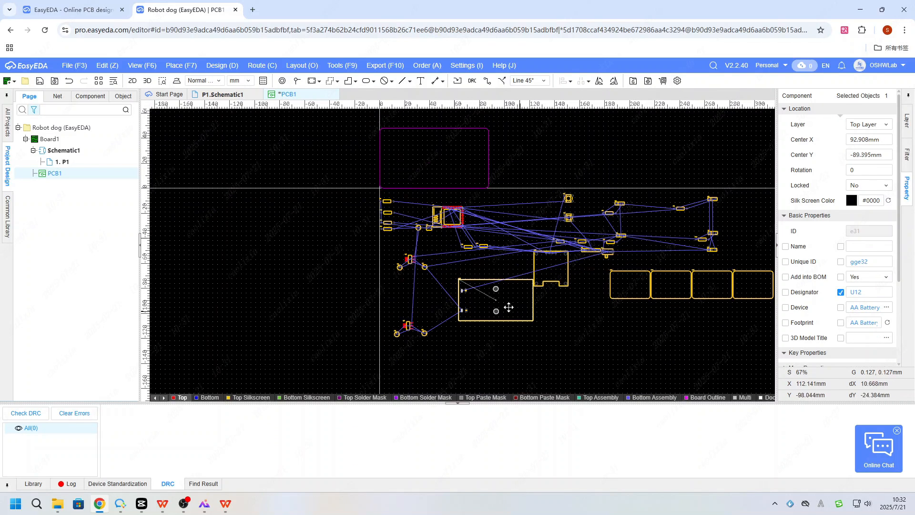
scroll(415, 246, "up", 5)
left_click(402, 291)
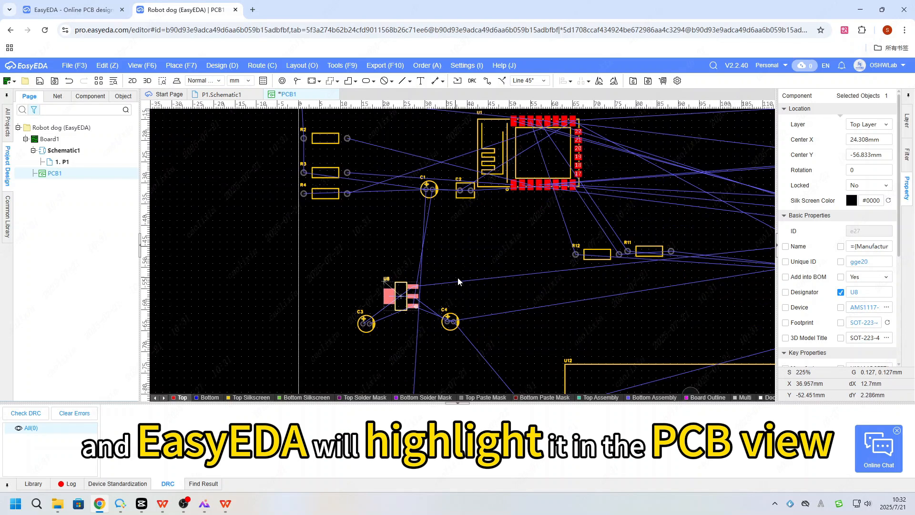
key("shift+x")
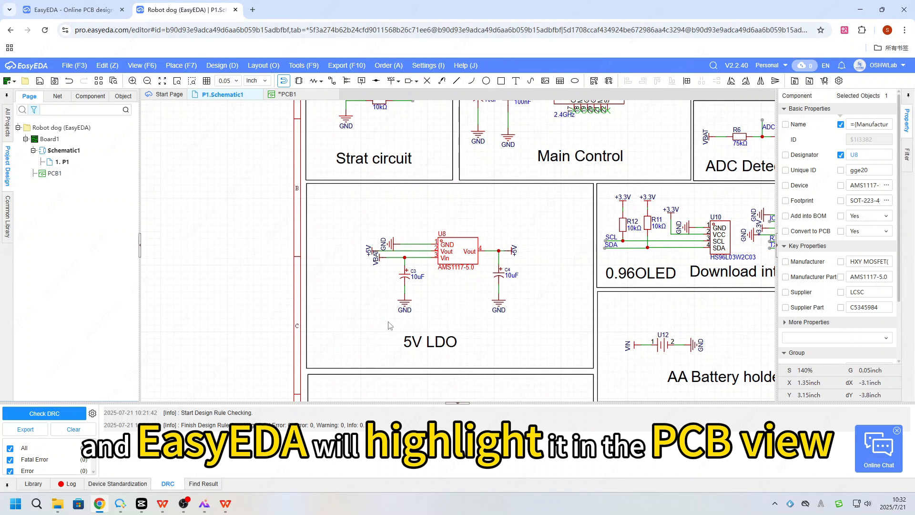
- Cross-probe the OLED display U10 from the schematic to select its footprint in the PCB layout
scroll(358, 314, "down", 2)
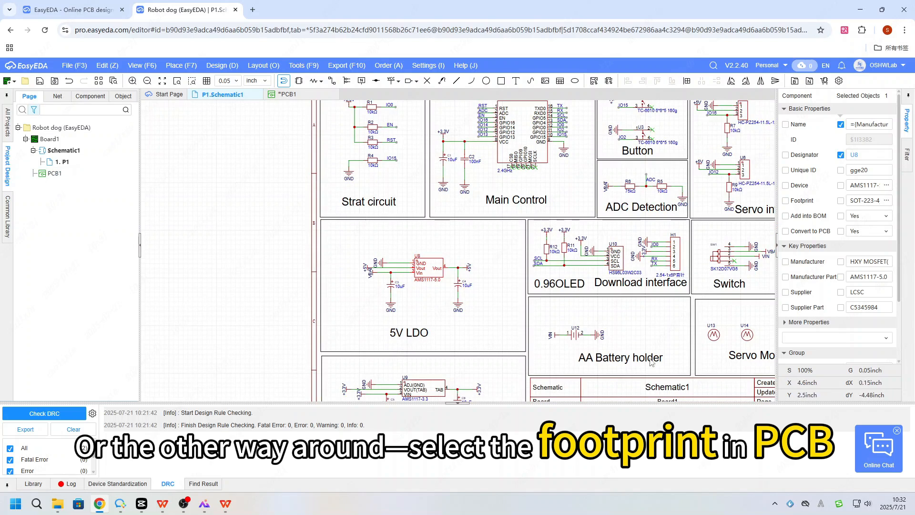
scroll(313, 220, "down", 2)
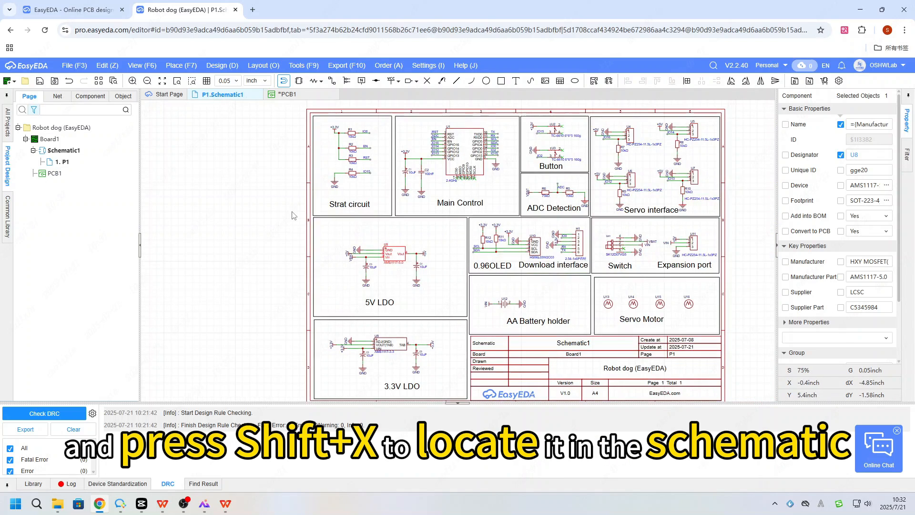
left_click(532, 240)
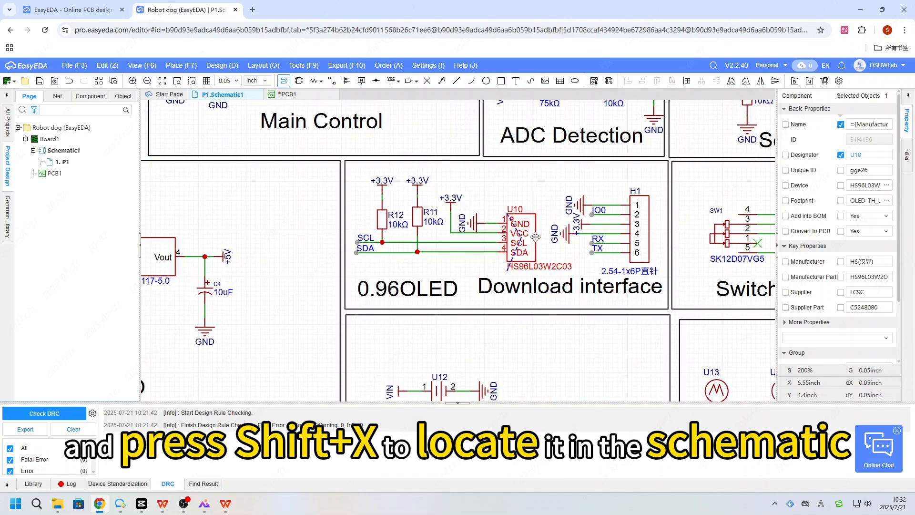
key("shift+x")
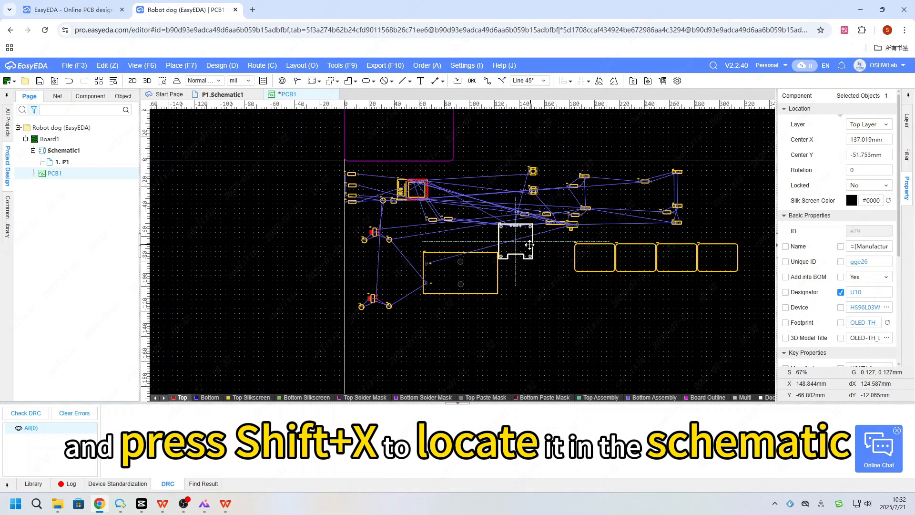
- Copy the OLED display screen's X coordinate from the workbook and set U10's Center X to 2.829 mm
left_click(225, 503)
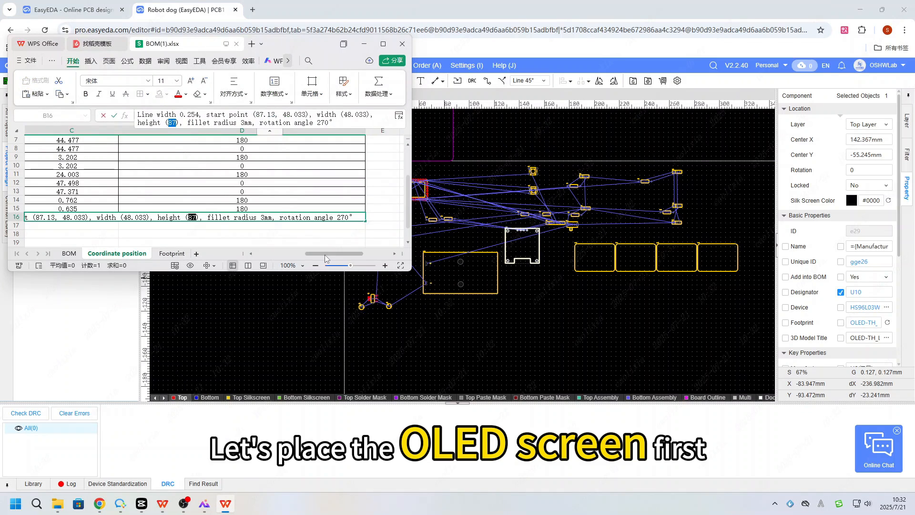
left_click_drag(325, 254, 249, 254)
scroll(230, 217, "up", 2)
left_click(278, 148)
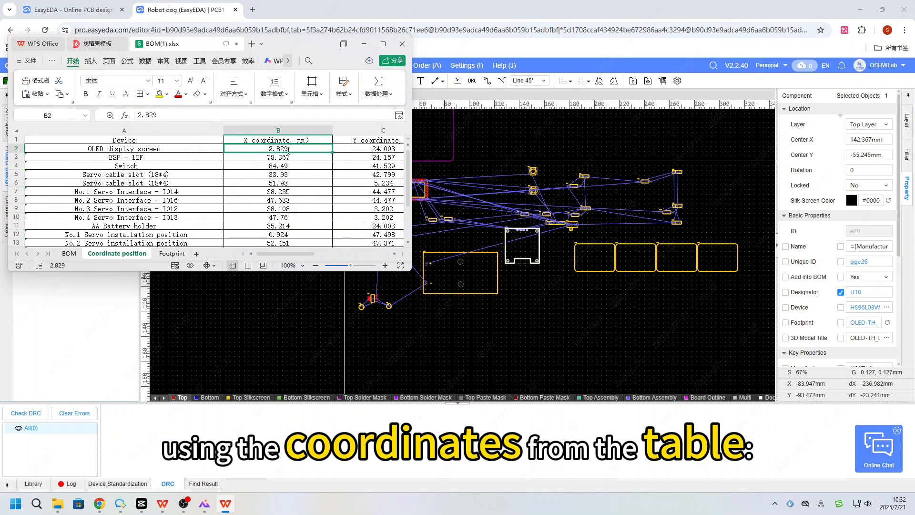
double_click(278, 148)
left_click(531, 248)
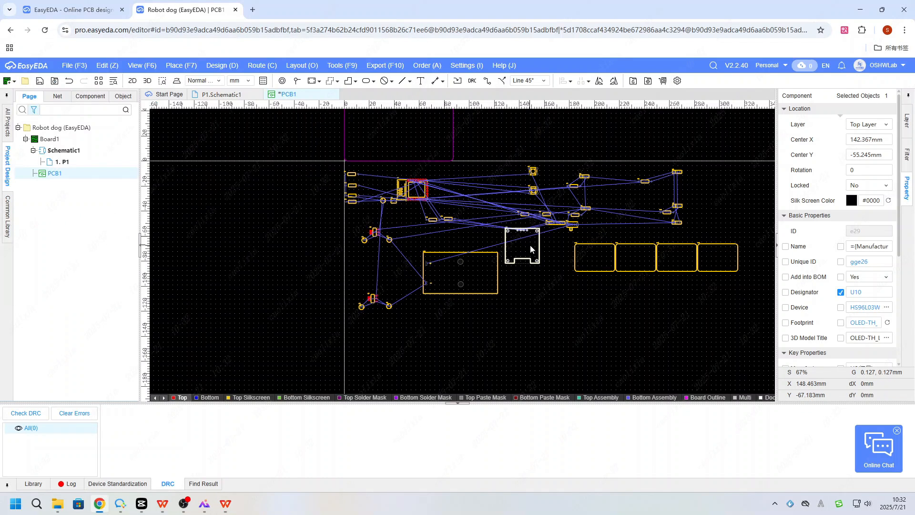
left_click(885, 140)
- Copy the OLED display screen's Y coordinate from the workbook and set U10's Center Y to 24.003 mm
left_click(225, 504)
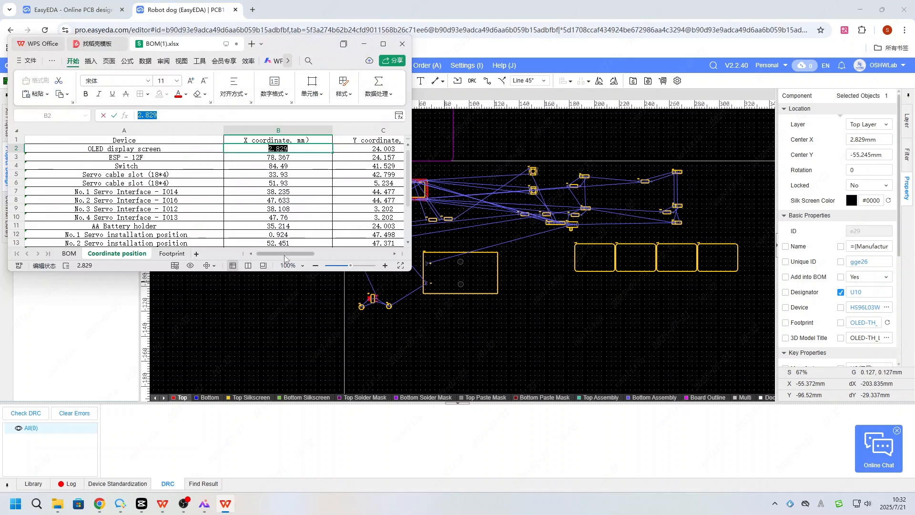
left_click(245, 148)
double_click(244, 148)
key("ctrl+c")
left_click(869, 154)
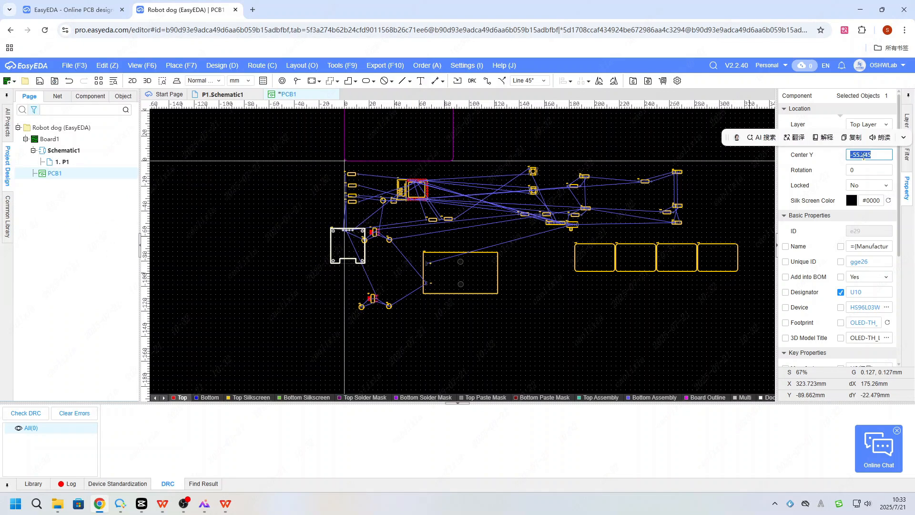
key("ctrl+v")
- Copy the OLED display screen's rotation angle from the workbook, set U10's rotation to 90, and lock the component
left_click(225, 503)
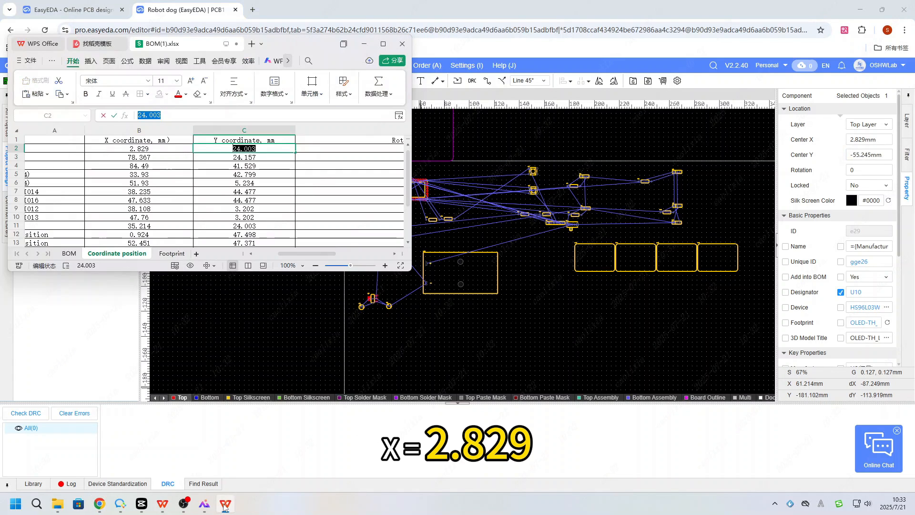
scroll(256, 191, "right", 2)
left_click(256, 148)
double_click(256, 148)
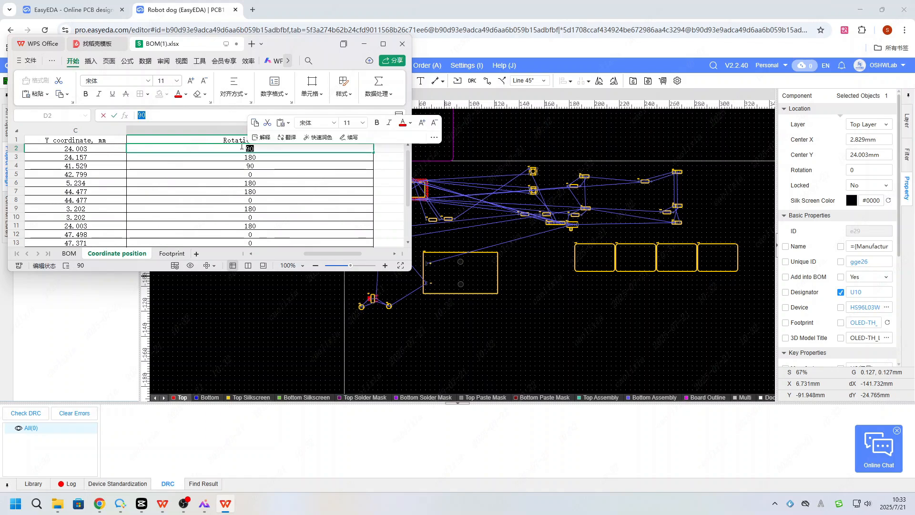
left_click(542, 285)
left_click(361, 153)
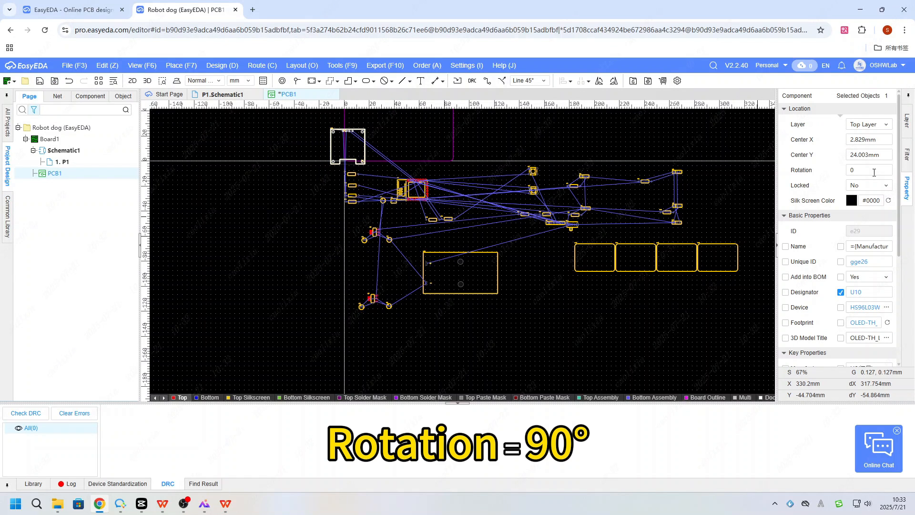
double_click(874, 171)
key("ctrl+v")
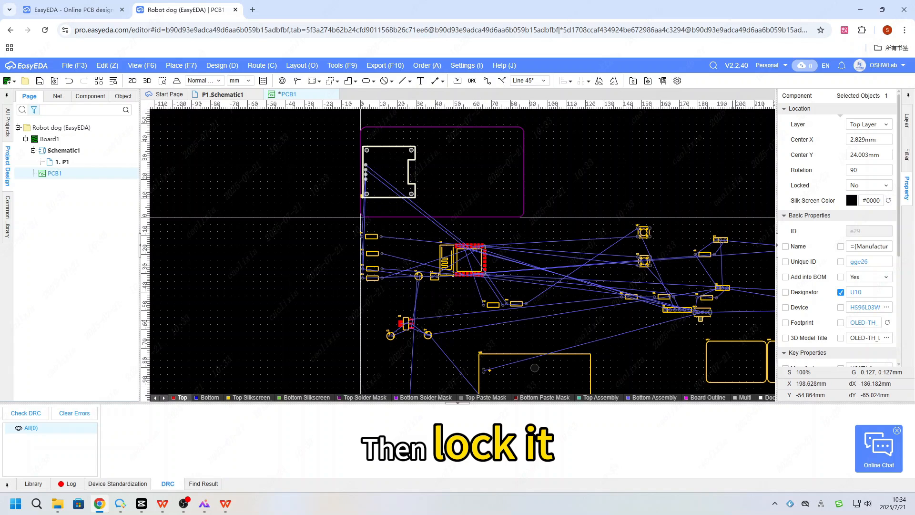
left_click(870, 185)
left_click(861, 196)
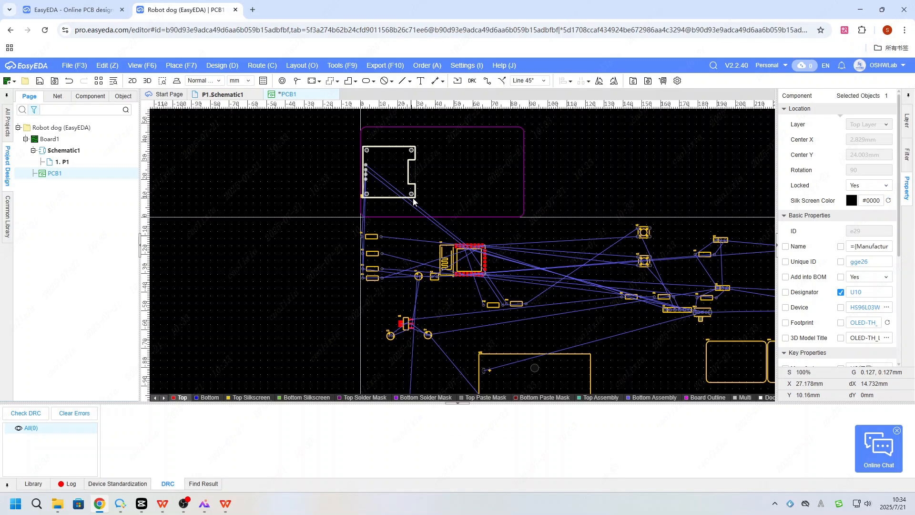
- Copy the ESP-12F's X coordinate from the workbook and set U1's Center X to 78.367 mm
scroll(505, 221, "up", 2)
left_click(464, 236)
left_click(226, 504)
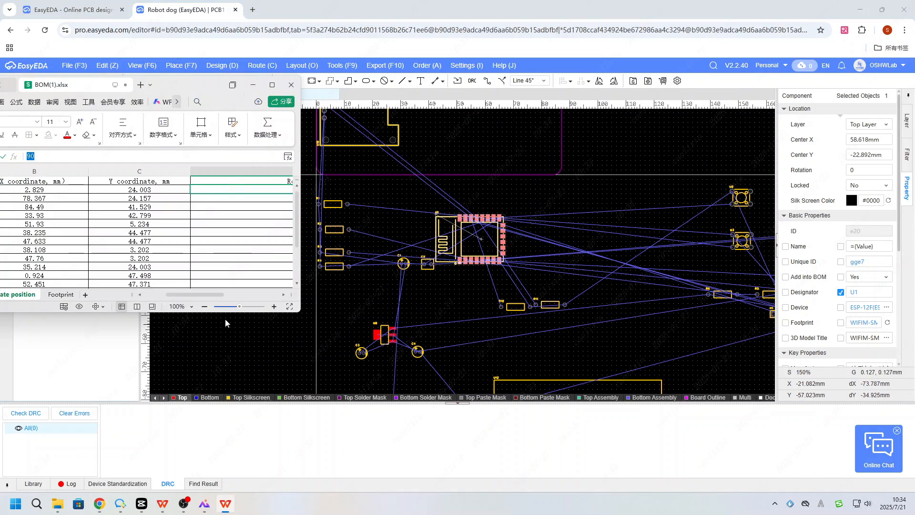
left_click_drag(205, 89, 340, 64)
left_click_drag(316, 269, 294, 269)
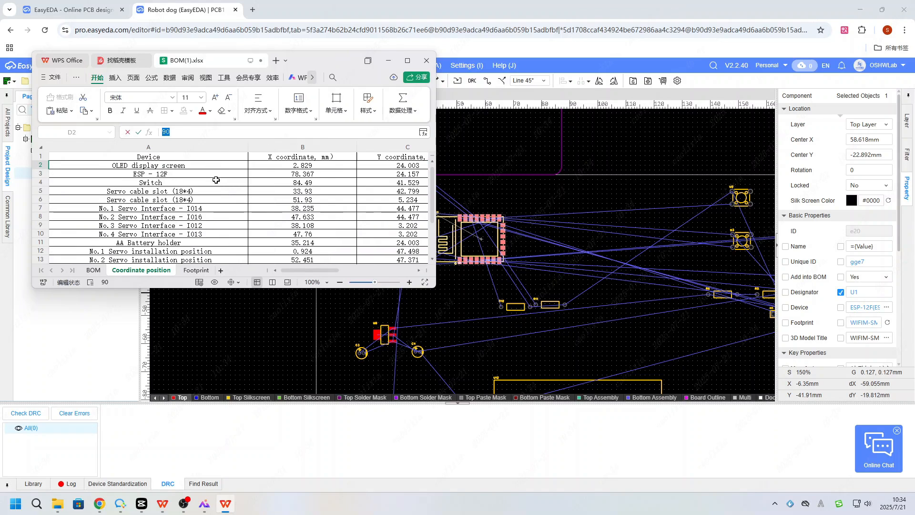
double_click(299, 174)
left_click_drag(315, 175, 289, 177)
right_click(292, 173)
left_click(307, 186)
key("ctrl+c")
left_click(815, 167)
left_click(861, 140)
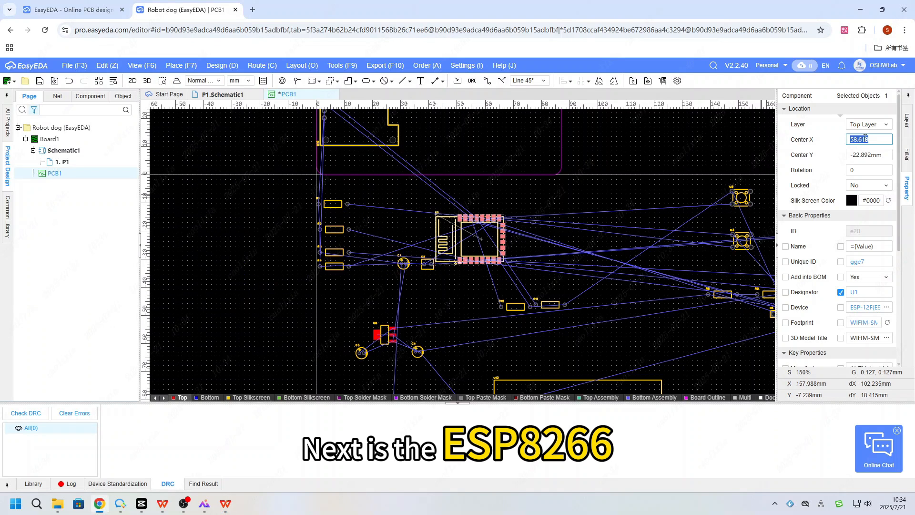
key("ctrl+v")
- Copy the ESP-12F's Y coordinate from the workbook and set U1's Center Y to 24.157 mm
left_click(225, 503)
left_click_drag(316, 270, 337, 270)
double_click(294, 172)
key("ctrl+c")
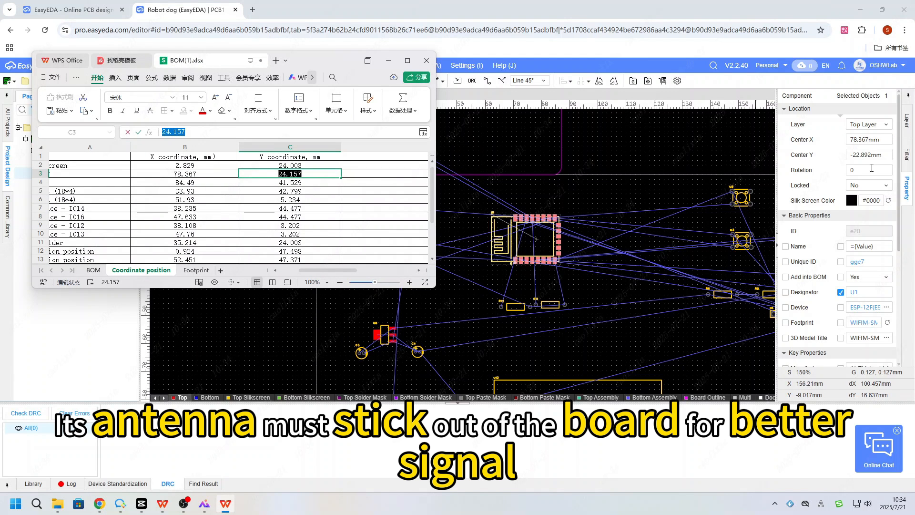
left_click(873, 155)
left_click(612, 307)
- Copy the ESP-12F's rotation angle from the workbook, set U1's rotation to 180, and lock the component
scroll(591, 308, "down", 1)
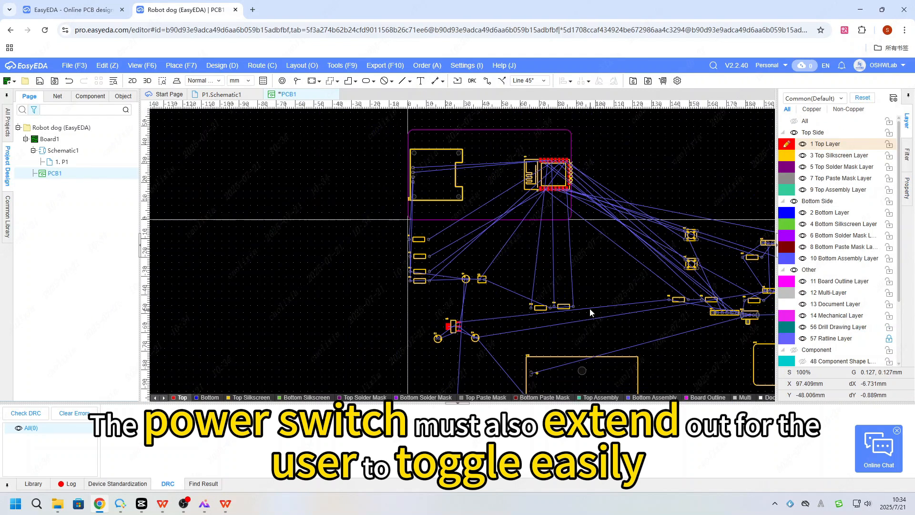
scroll(575, 169, "up", 2)
left_click(225, 503)
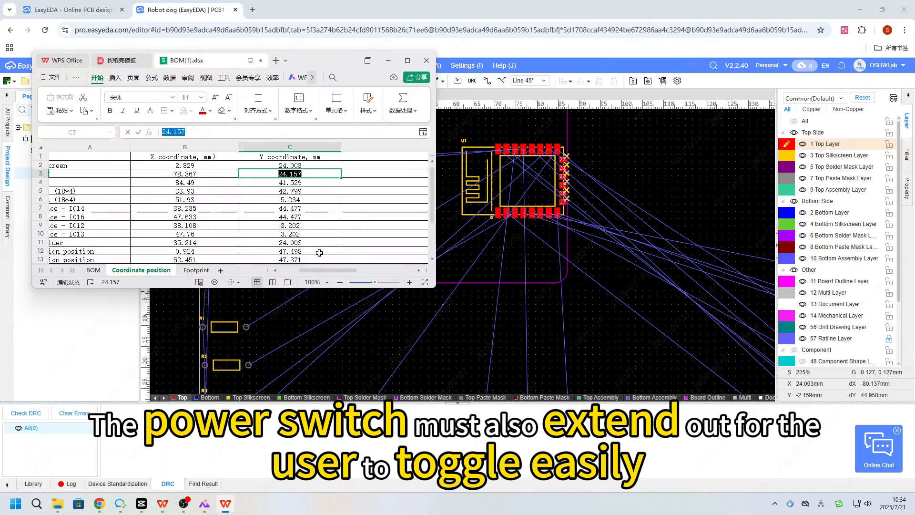
left_click_drag(319, 271, 342, 271)
left_click(344, 175)
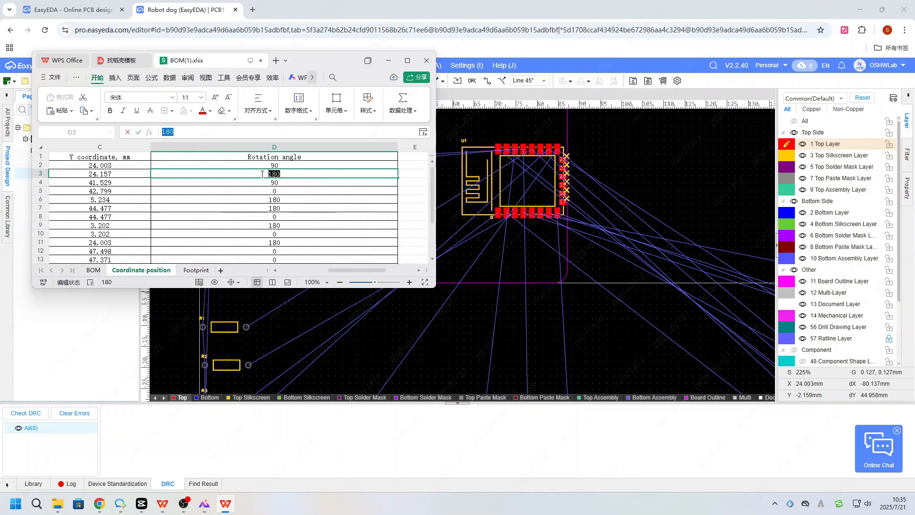
left_click(528, 178)
type("180")
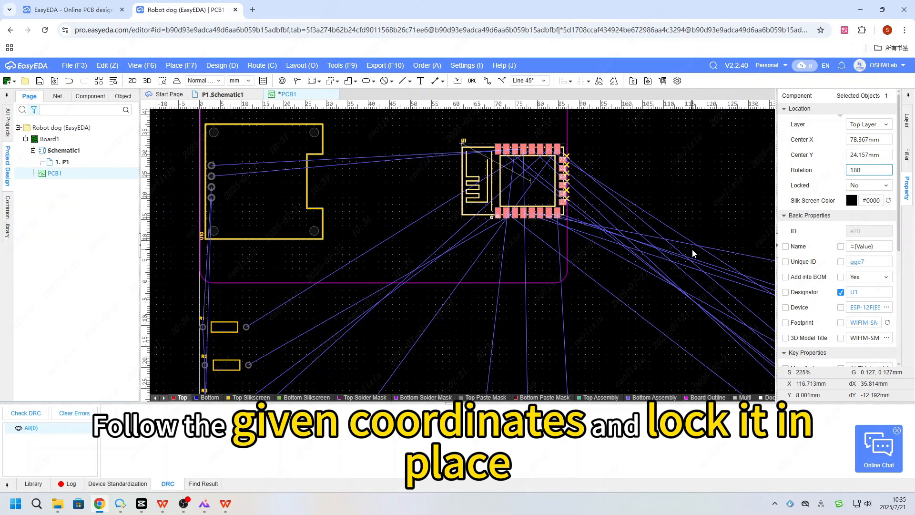
key("Return")
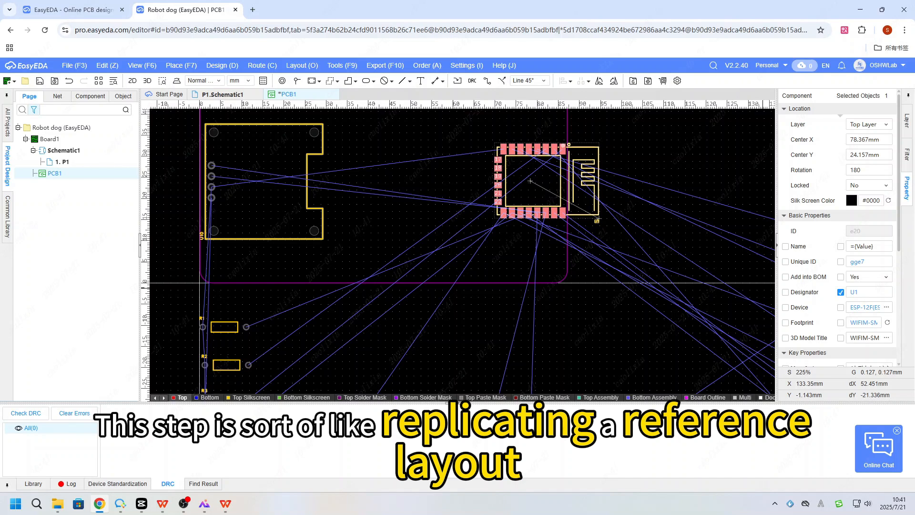
left_click(871, 185)
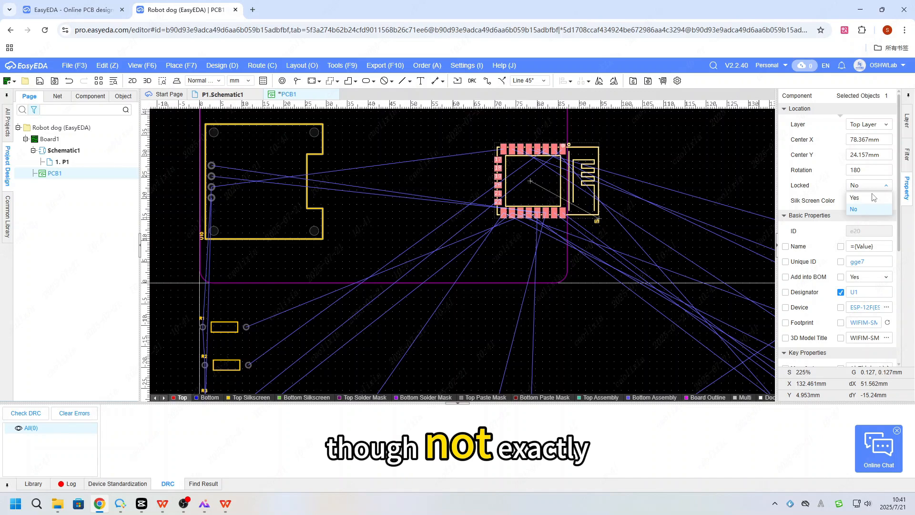
left_click(873, 198)
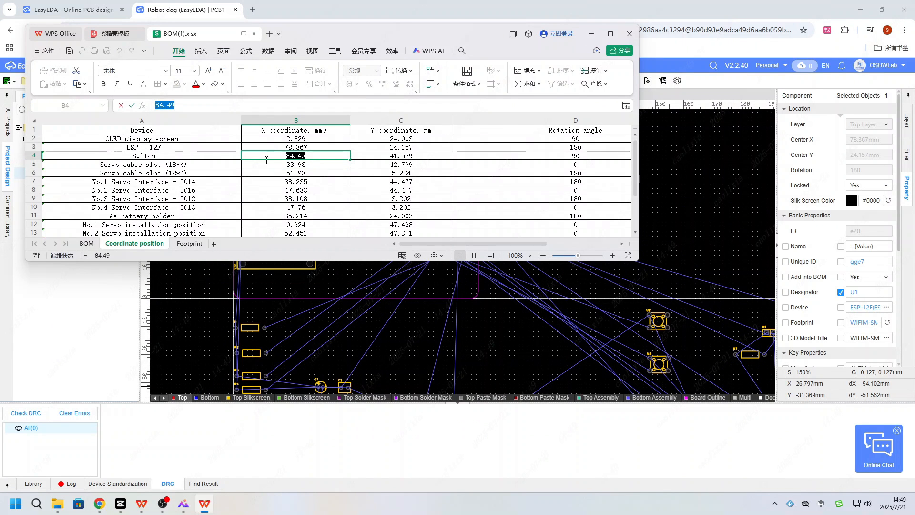
- Copy the switch's X coordinate from the workbook and set SW1's Center X to 84.49 mm
double_click(295, 155)
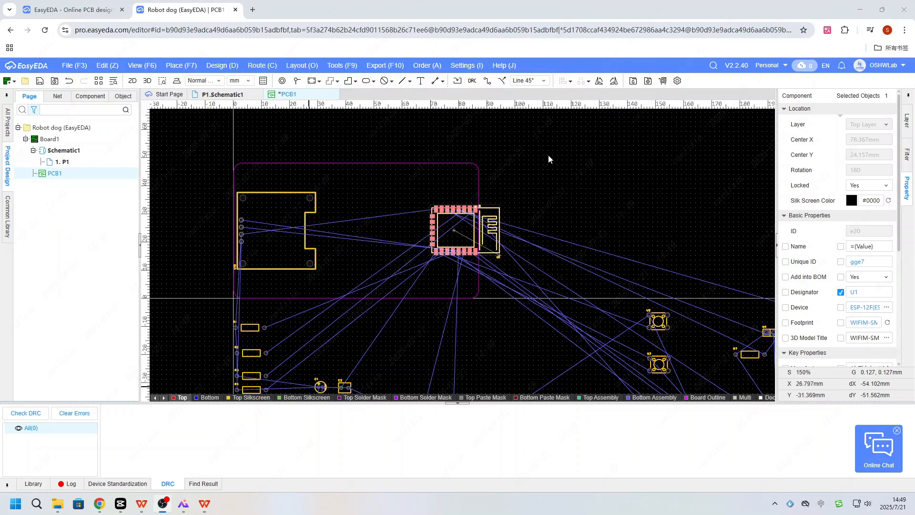
scroll(548, 155, "down", 5)
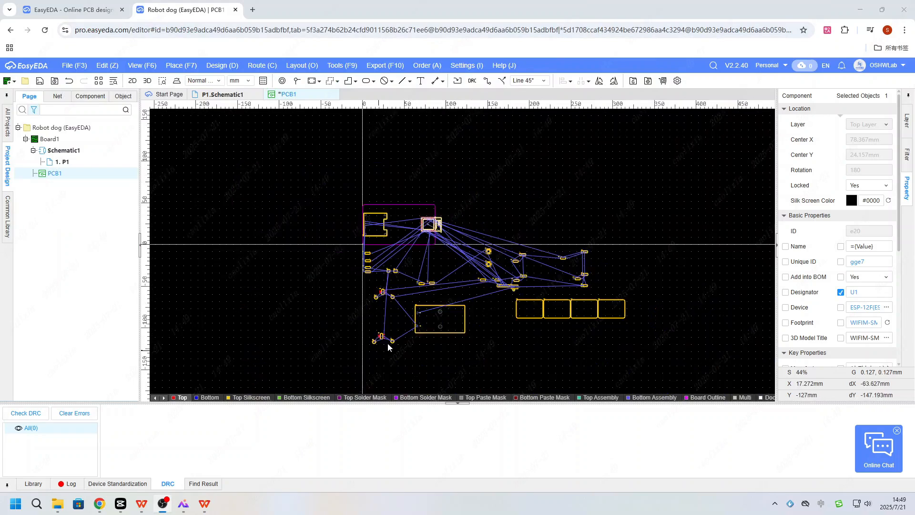
scroll(388, 342, "up", 4)
left_click(538, 296)
left_click_drag(536, 292, 331, 226)
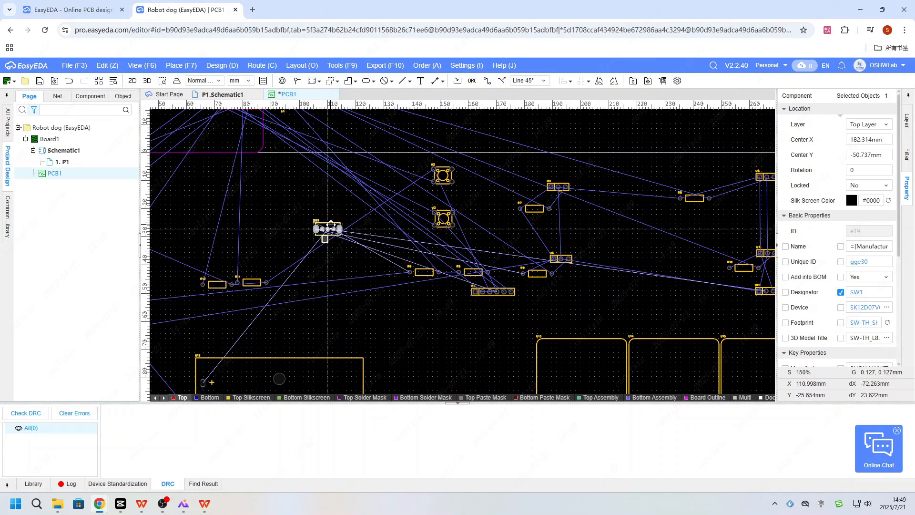
left_click(866, 139)
key("ctrl+v")
- Copy the switch's Y coordinate from the workbook and set SW1's Center Y to 41.529 mm
left_click(210, 504)
double_click(389, 156)
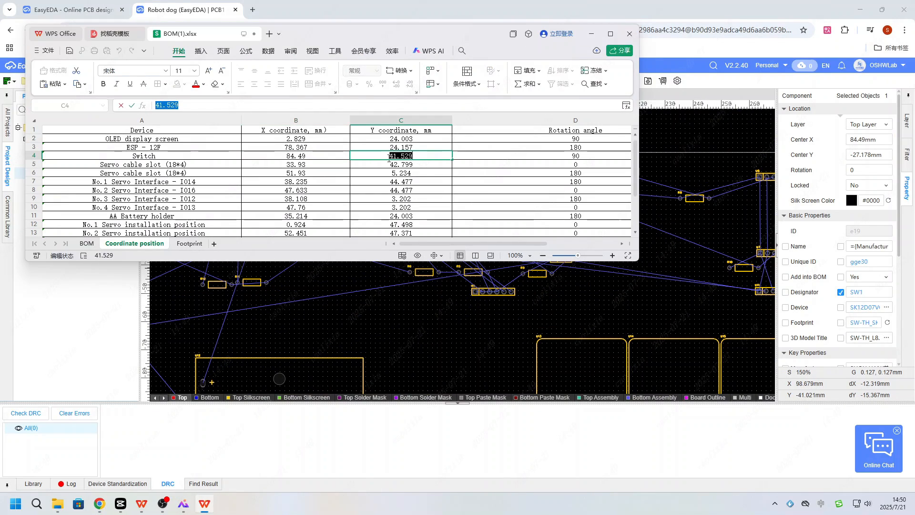
left_click(592, 34)
scroll(528, 294, "down", 1)
left_click(517, 292)
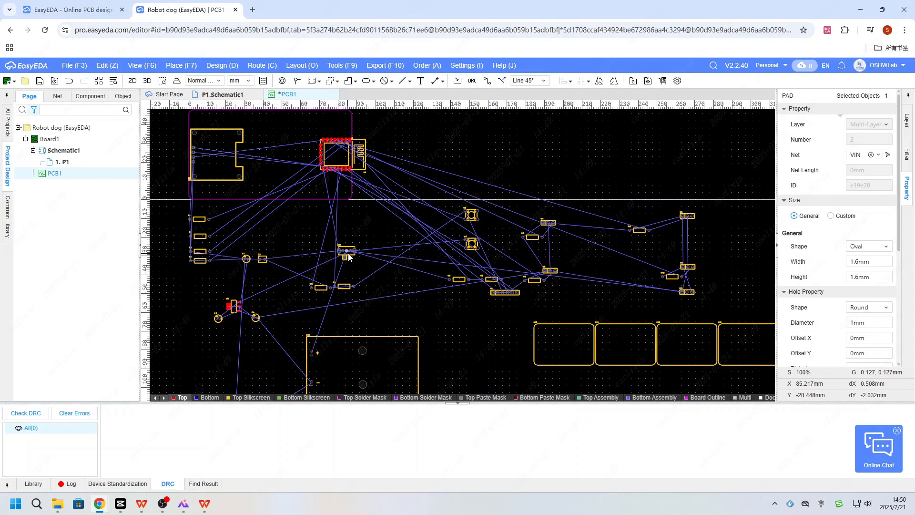
left_click(348, 253)
left_click(868, 155)
key("ctrl+v")
key("Return")
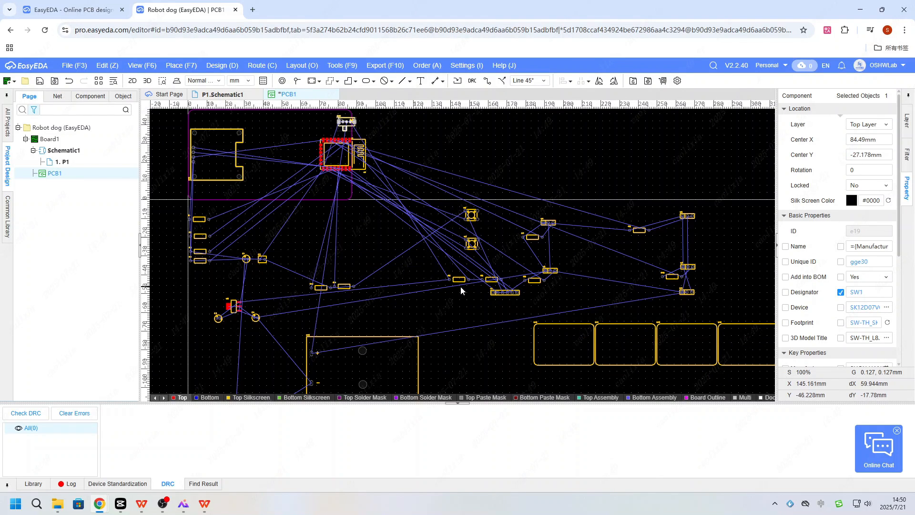
- Copy the switch's rotation angle from the workbook, set SW1's rotation to 90, and lock the component
left_click(204, 504)
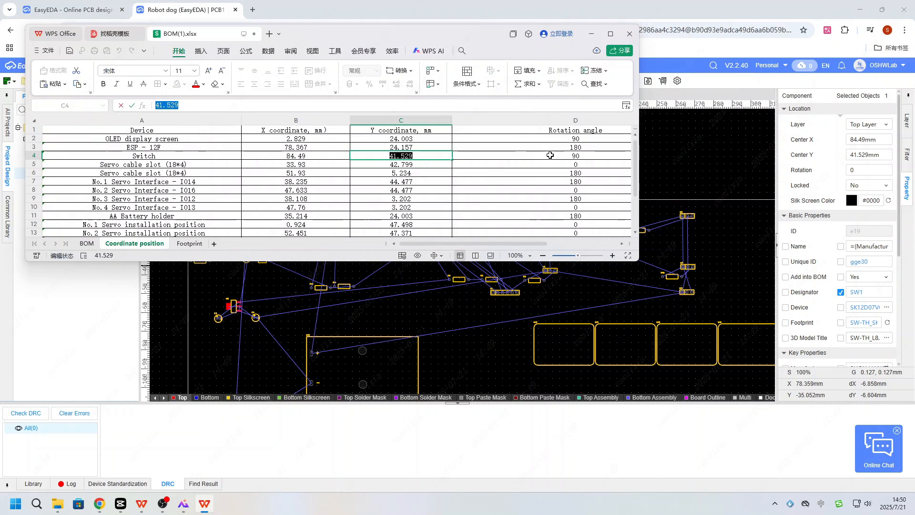
double_click(390, 157)
left_click_drag(383, 156, 370, 157)
key("ctrl+c")
left_click(855, 171)
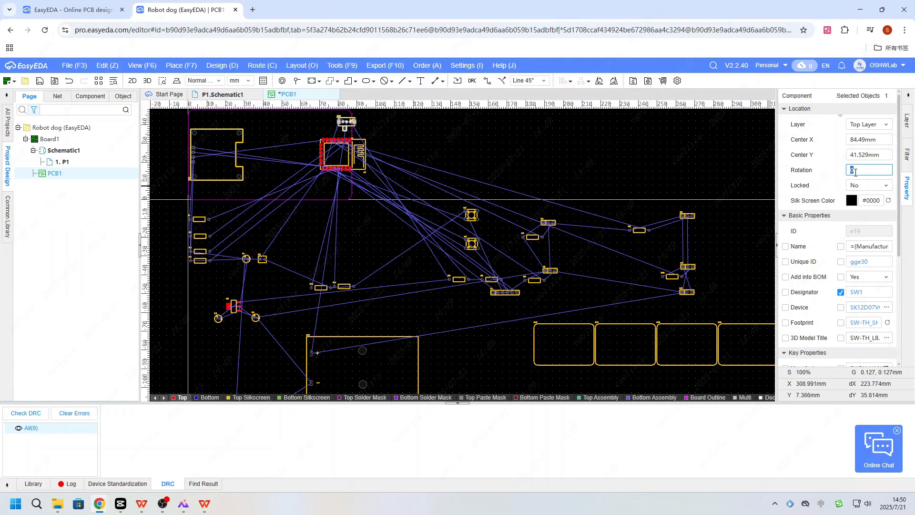
key("ctrl+v")
key("Return")
left_click(868, 186)
left_click(869, 197)
- Place a rectangular slot region about 13 mm wide and 4.2 mm high near the board outline's upper edge
scroll(668, 323, "down", 2)
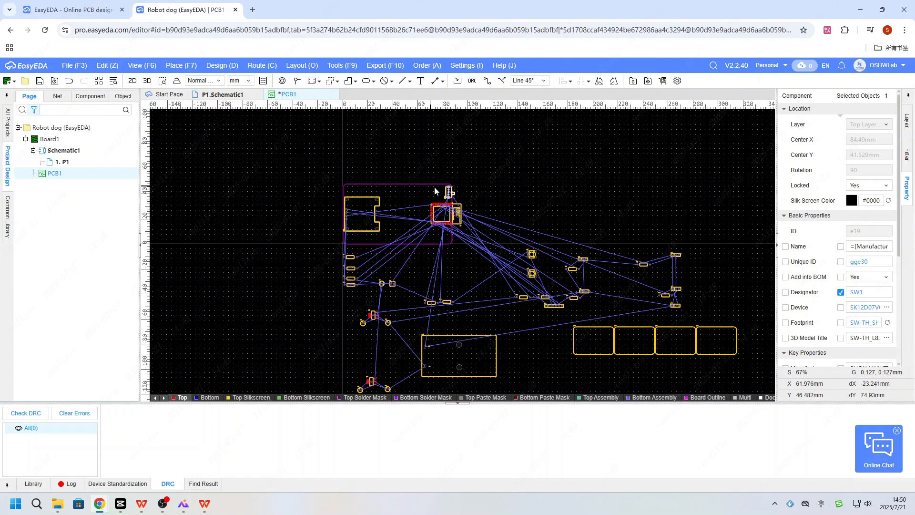
scroll(434, 187, "up", 4)
left_click(180, 66)
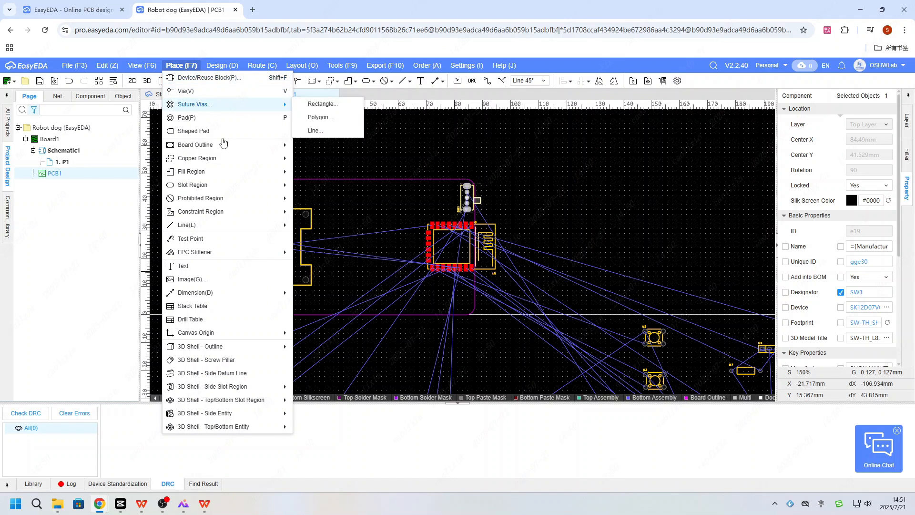
mouse_move(216, 178)
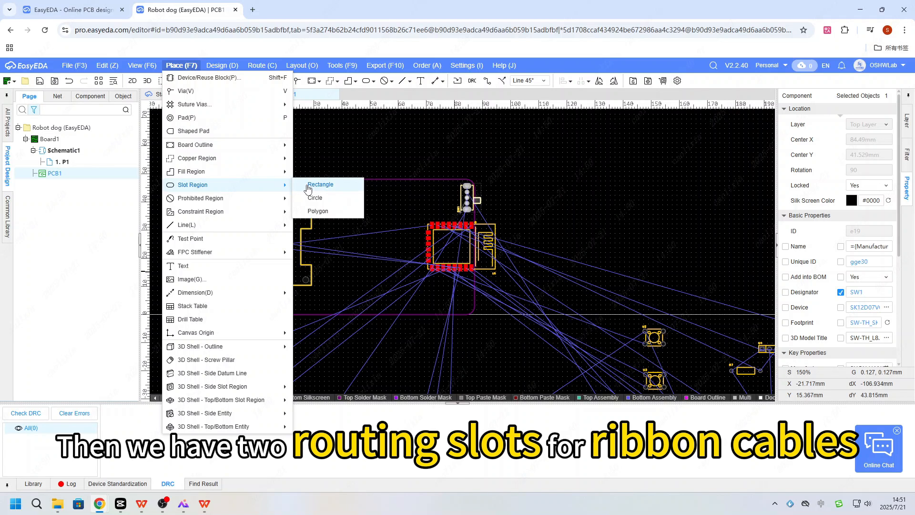
left_click(310, 188)
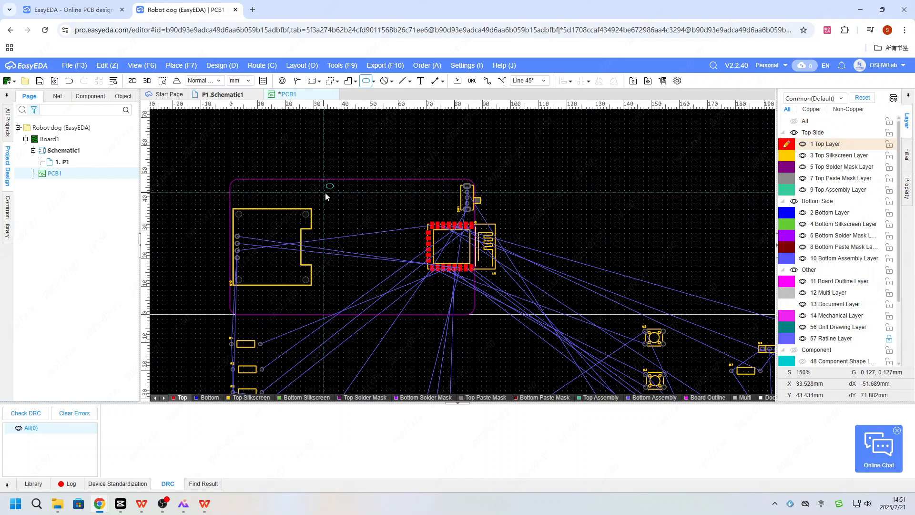
left_click(336, 197)
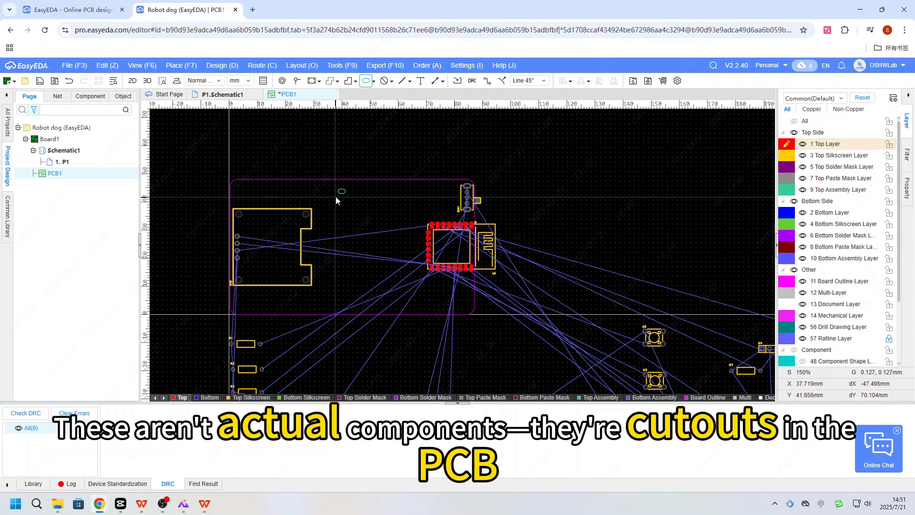
left_click(370, 204)
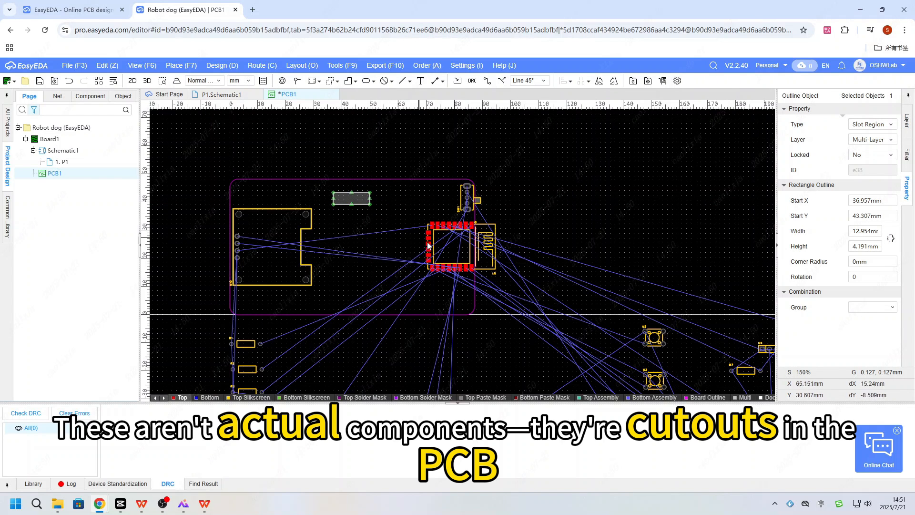
- Copy the first servo cable slot's X coordinate from the workbook and set the slot region's Start X to 33.93 mm
left_click(204, 504)
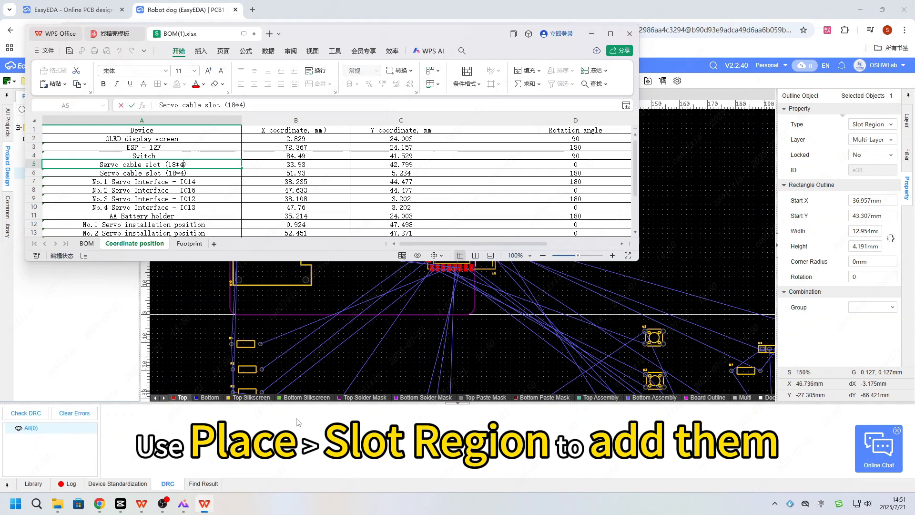
double_click(291, 165)
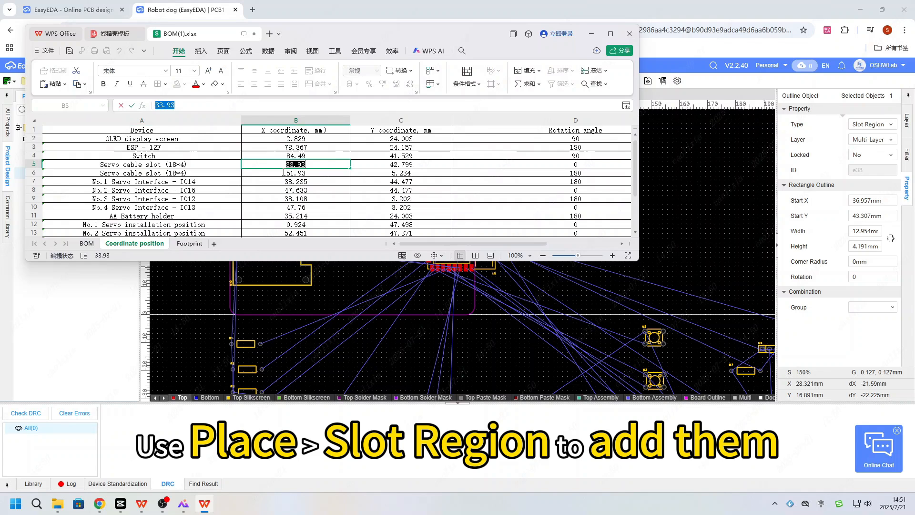
left_click(402, 304)
left_click(351, 197)
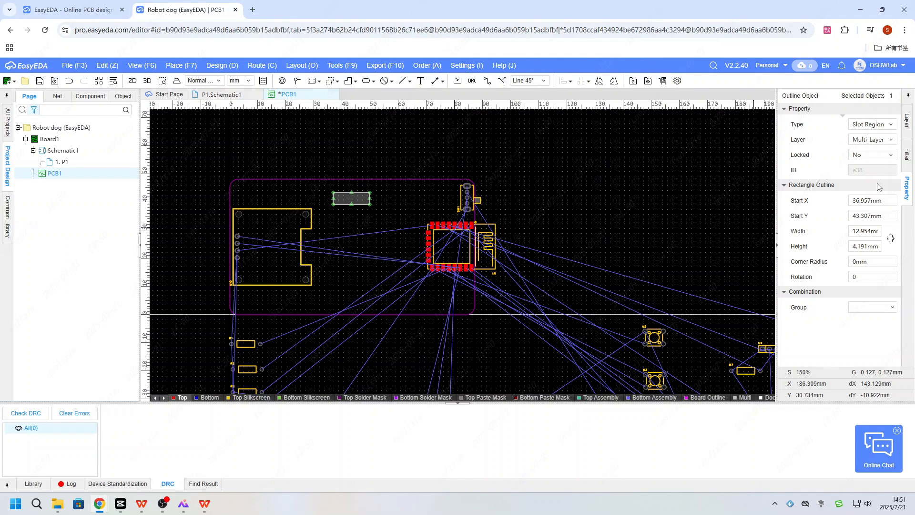
left_click(873, 200)
key("ctrl+v")
- Copy the first servo cable slot's Y coordinate from the workbook and set the slot region's Start Y to 42.799 mm
mouse_move(141, 506)
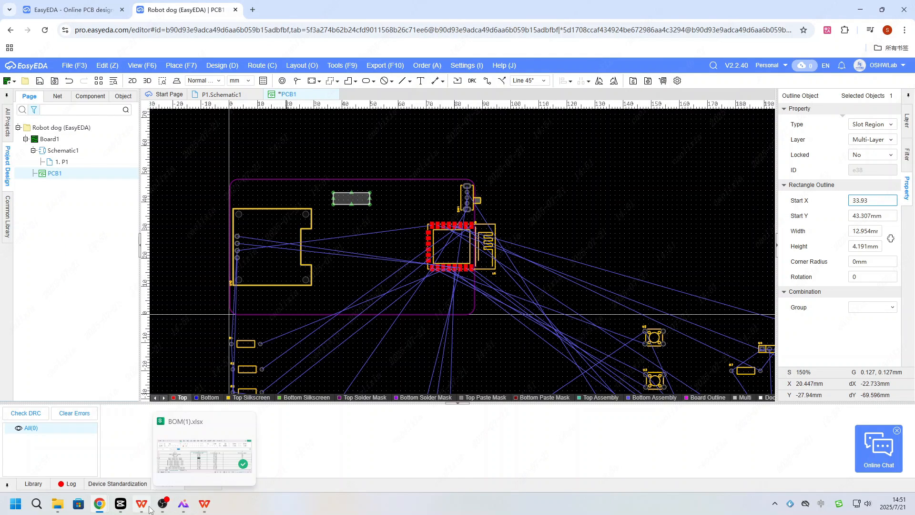
left_click(205, 504)
left_click(375, 164)
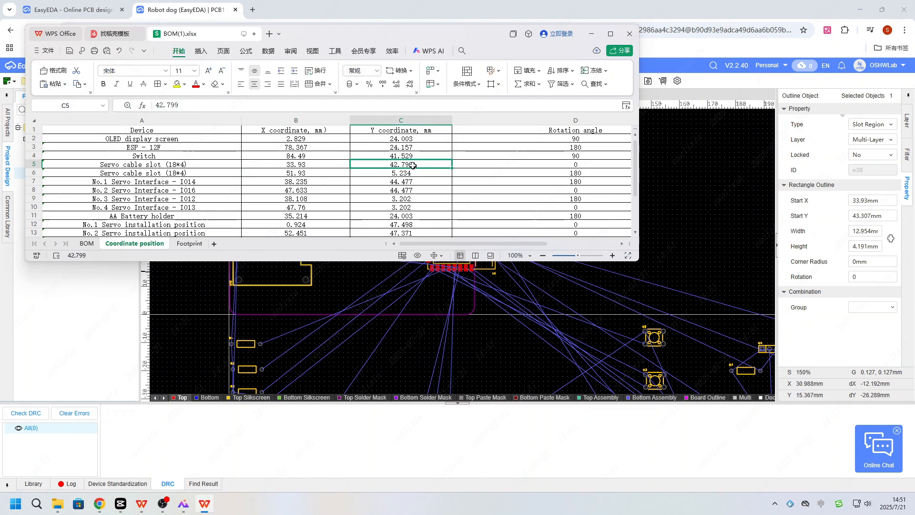
double_click(375, 164)
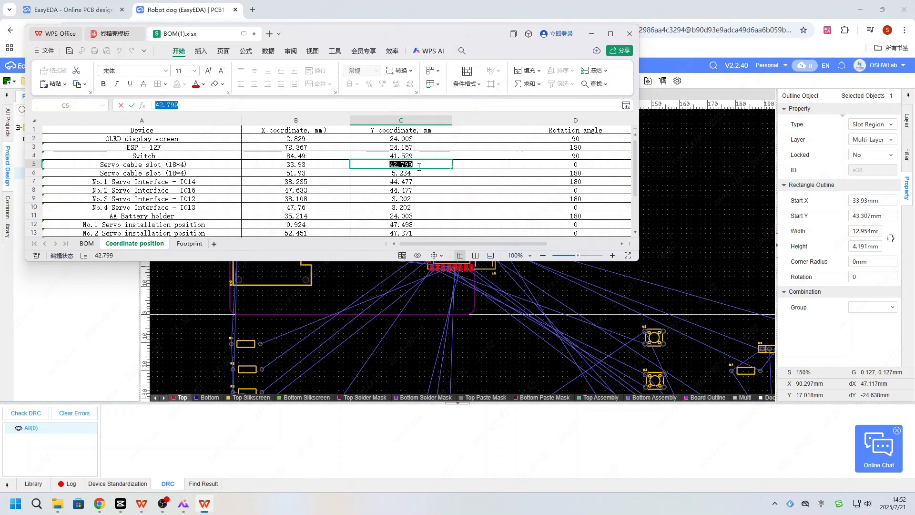
key("ctrl+c")
left_click(881, 217)
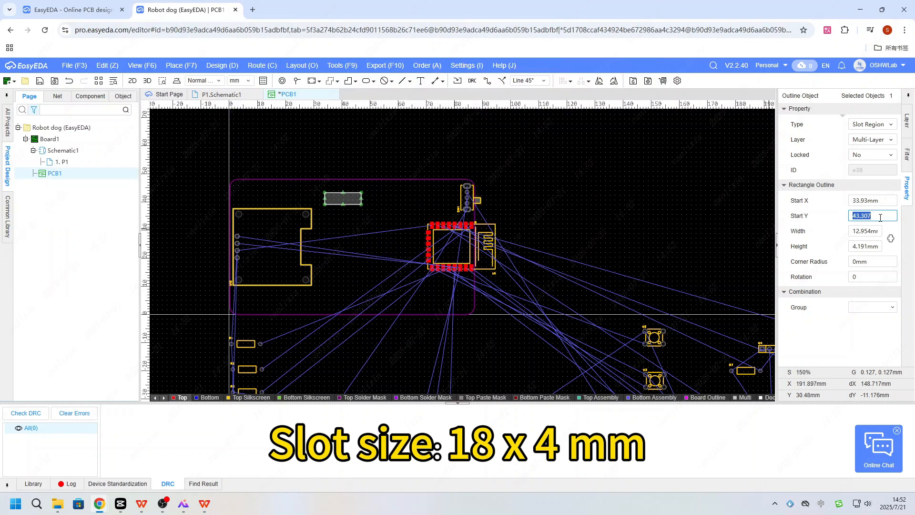
key("ctrl+v")
- Check the first servo cable slot's workbook row and set the slot region's width to 18 mm and height to 4 mm
left_click(204, 504)
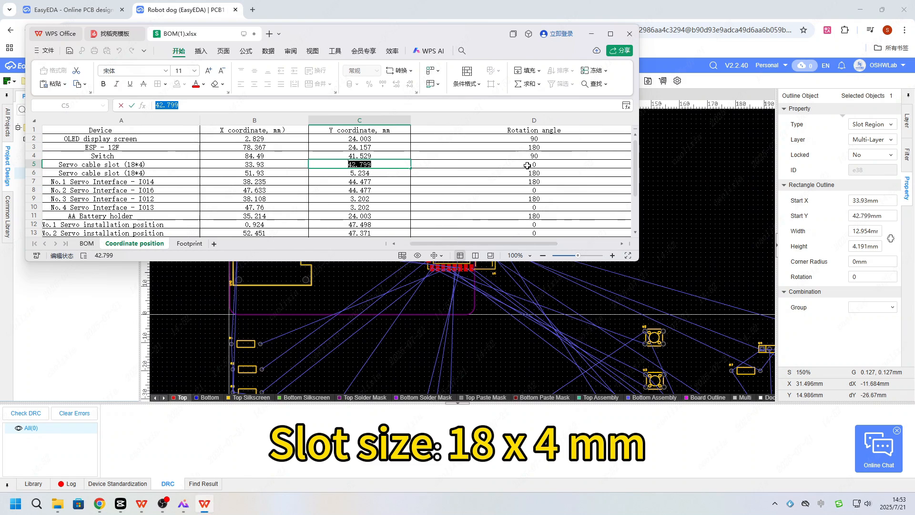
left_click_drag(528, 243, 559, 243)
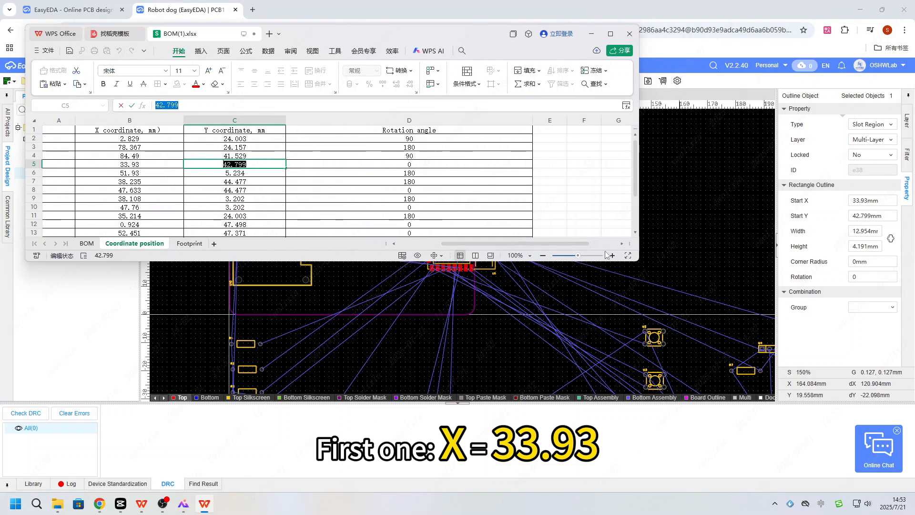
left_click_drag(477, 243, 434, 243)
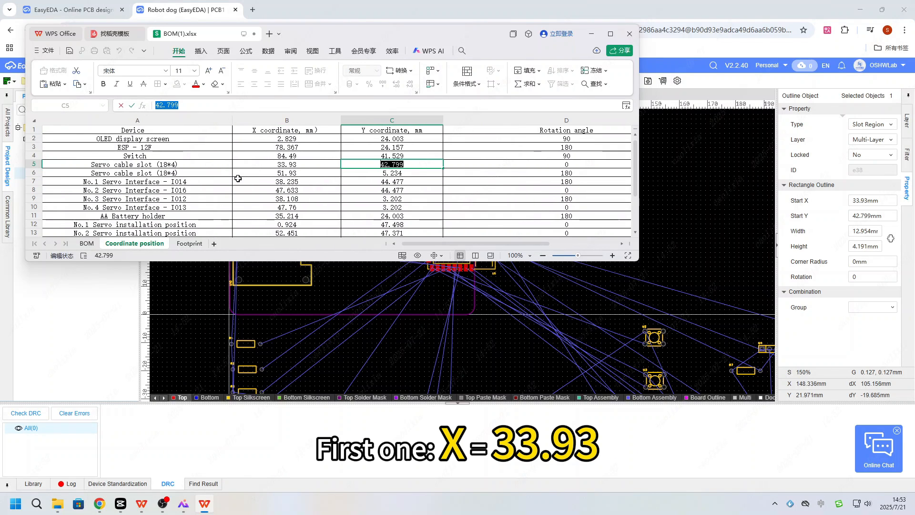
double_click(870, 232)
type("1")
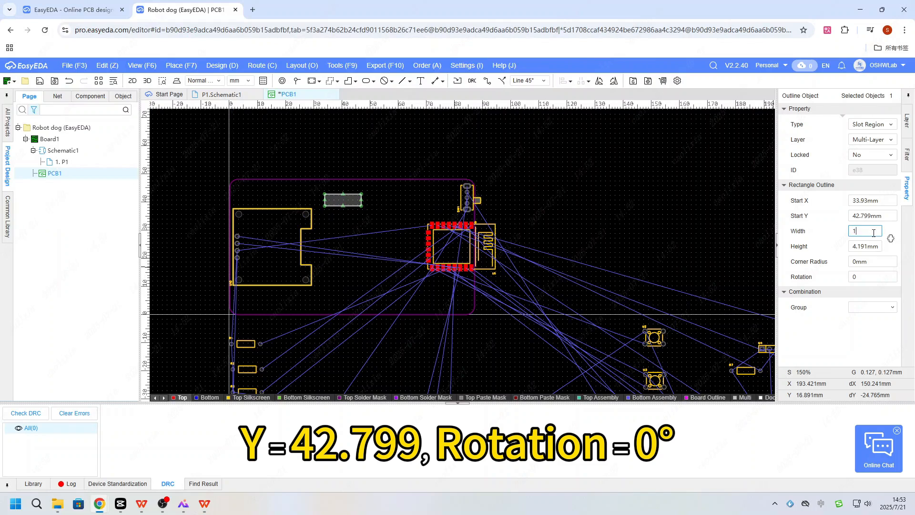
type("8mm")
double_click(864, 246)
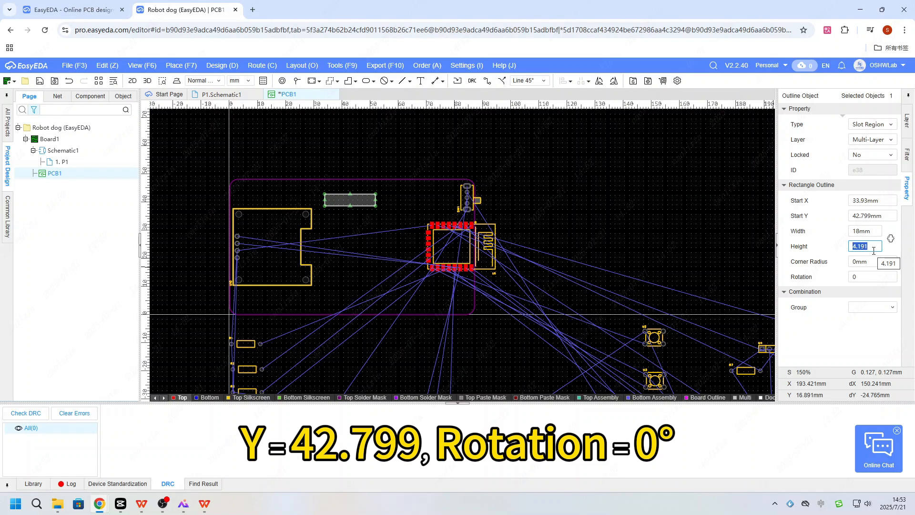
type("4")
key("Return")
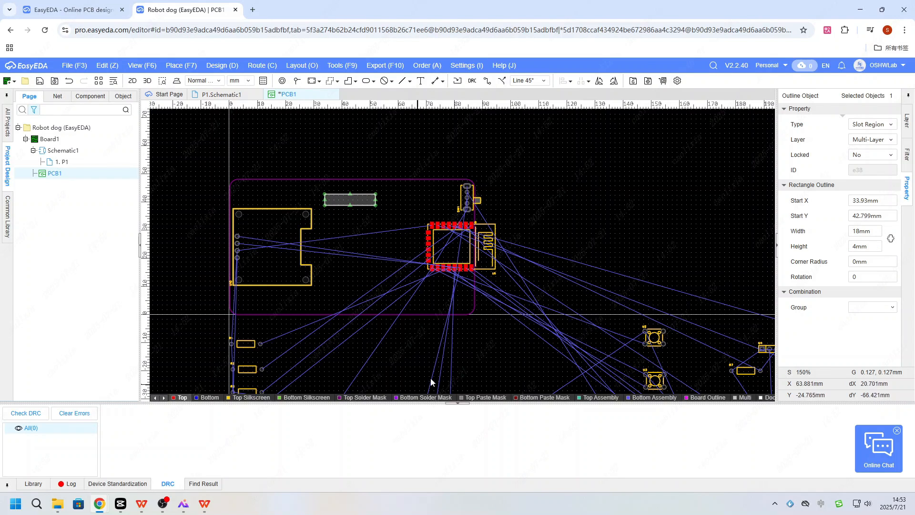
- Duplicate the servo cable slot below the original and set the copy's Start X to 51.93 mm from the workbook's second slot row
double_click(287, 172)
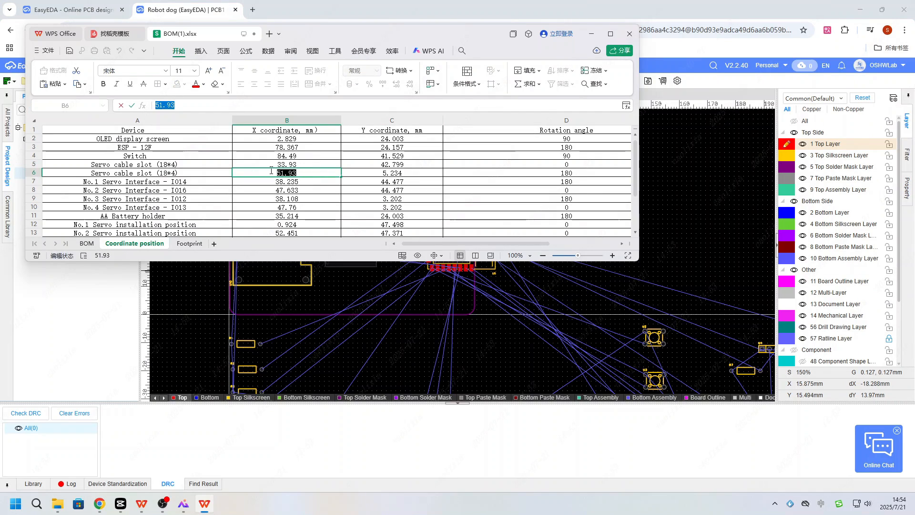
left_click(423, 284)
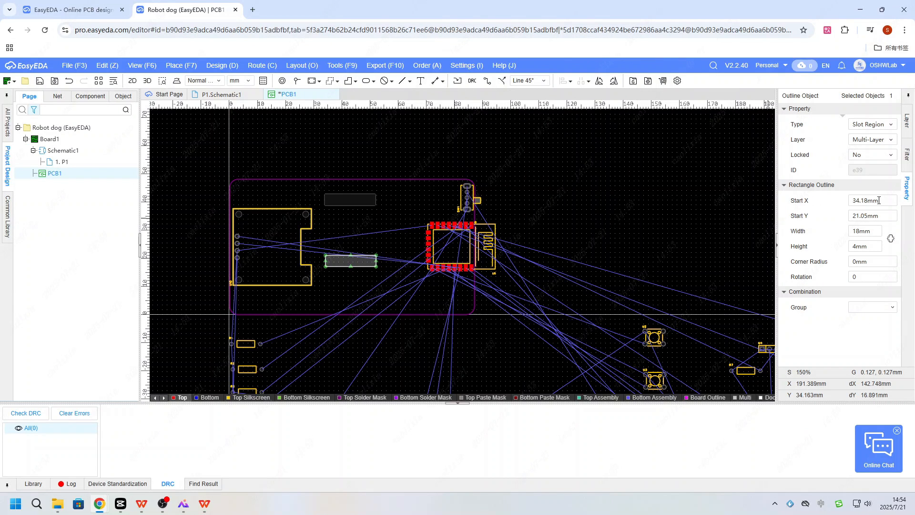
double_click(864, 201)
key("ctrl+v")
- Copy the second servo cable slot's Y coordinate from the workbook and set the duplicated slot region's Start Y to 5.234 mm
left_click(205, 503)
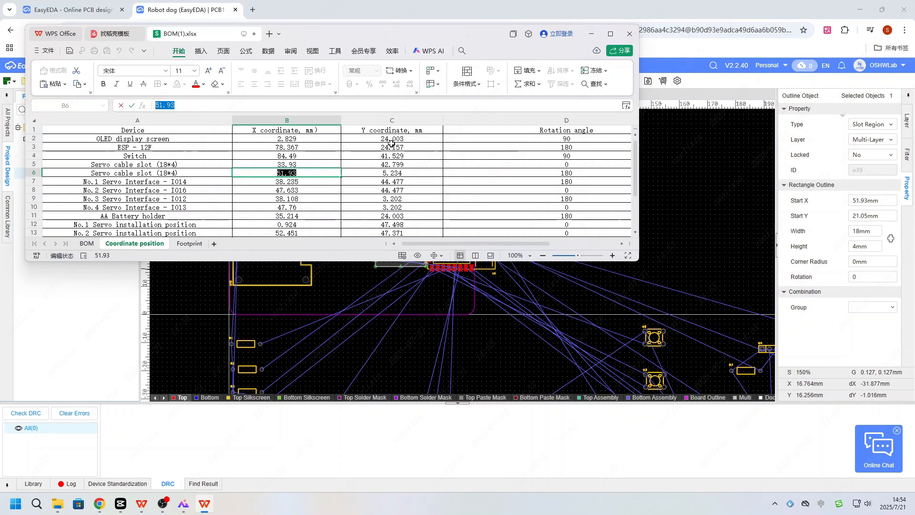
left_click(360, 172)
double_click(360, 172)
key("ctrl+c")
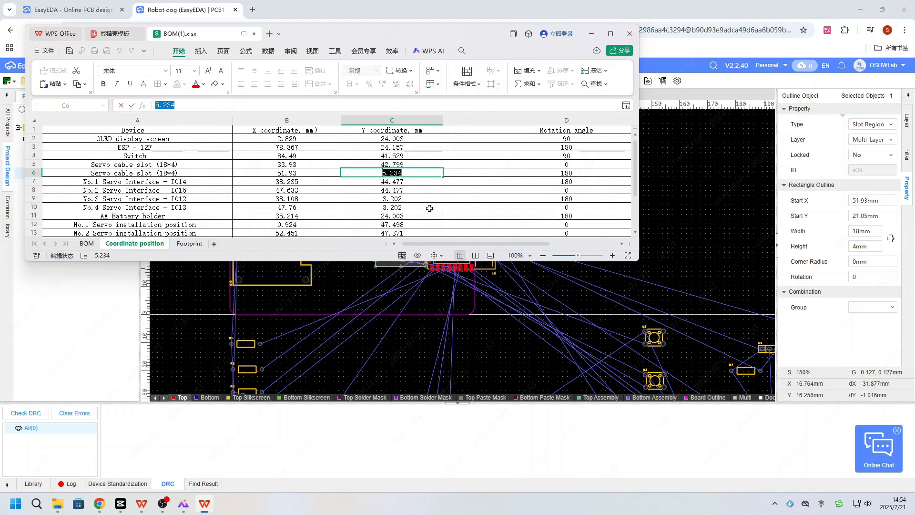
key("alt+Tab")
double_click(869, 217)
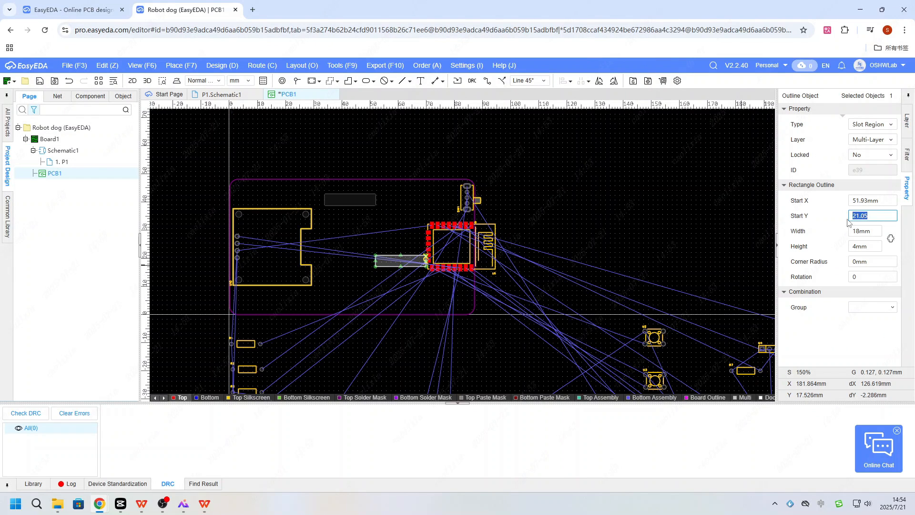
key("ctrl+v")
left_click(873, 261)
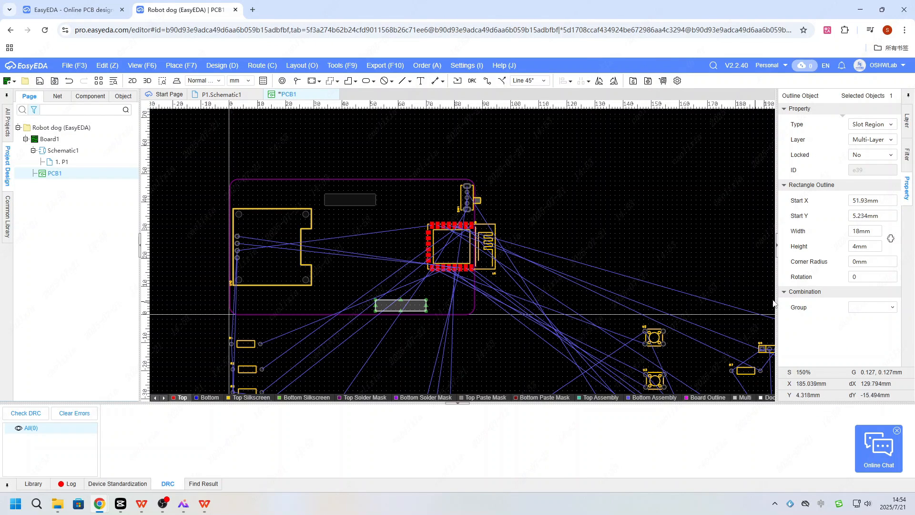
left_click_drag(868, 261, 836, 265)
type("18")
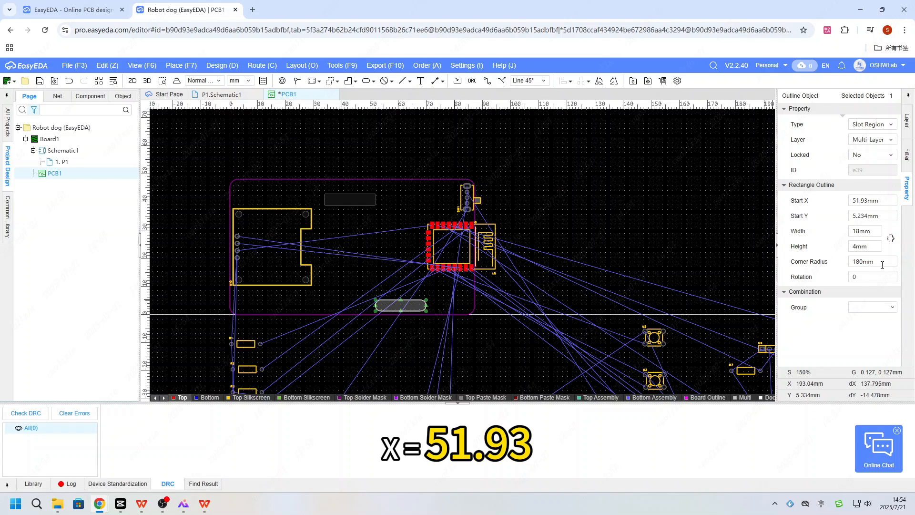
key("ctrl+z")
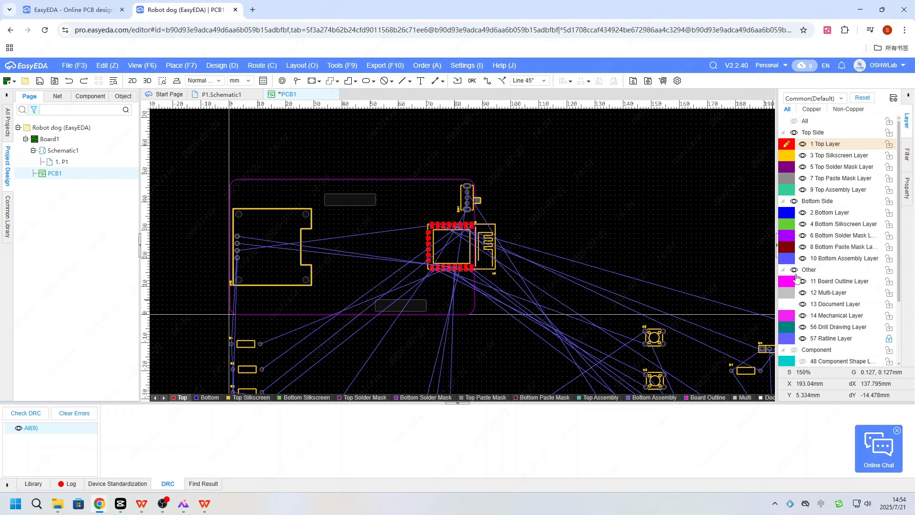
- Set the second servo cable slot region's rotation to 180 and lock the slot
left_click(400, 301)
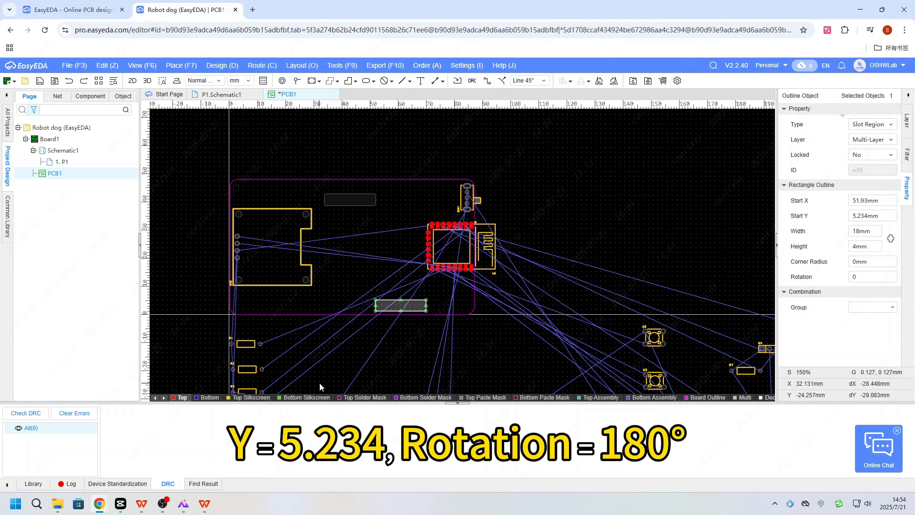
type("18")
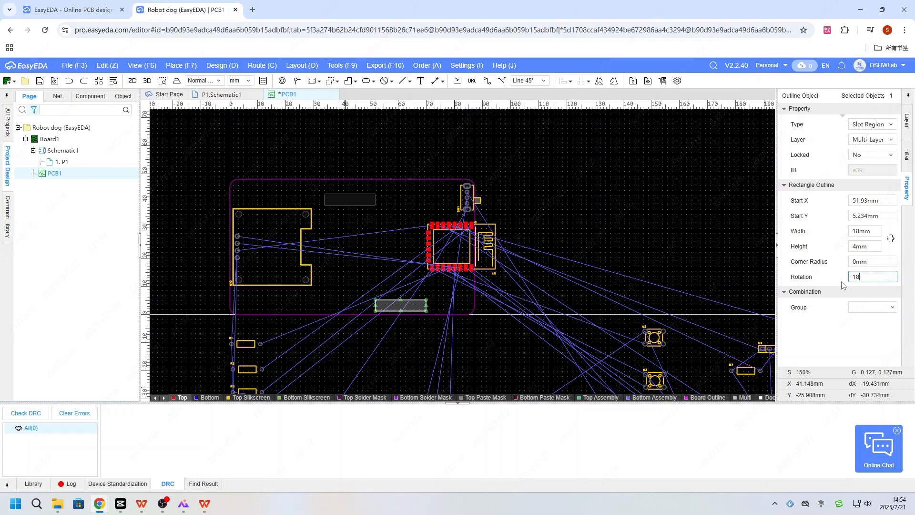
type("0")
key("Return")
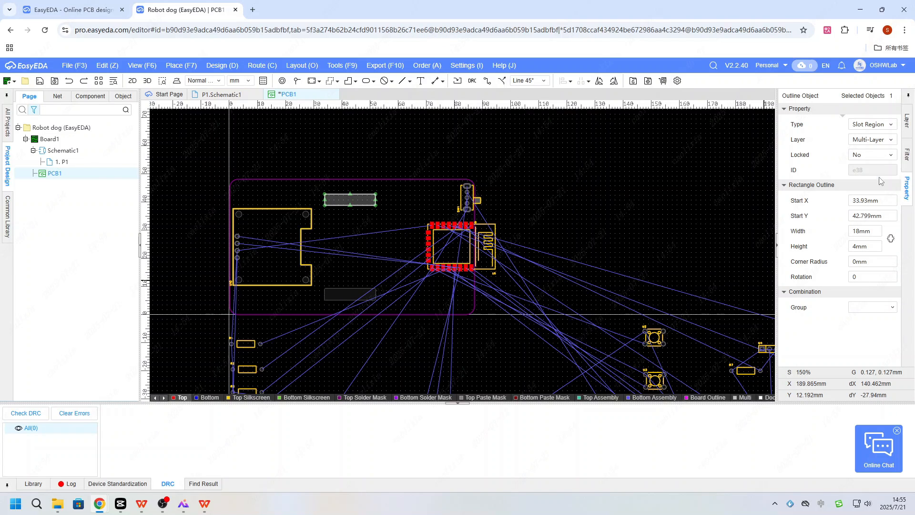
left_click(345, 289)
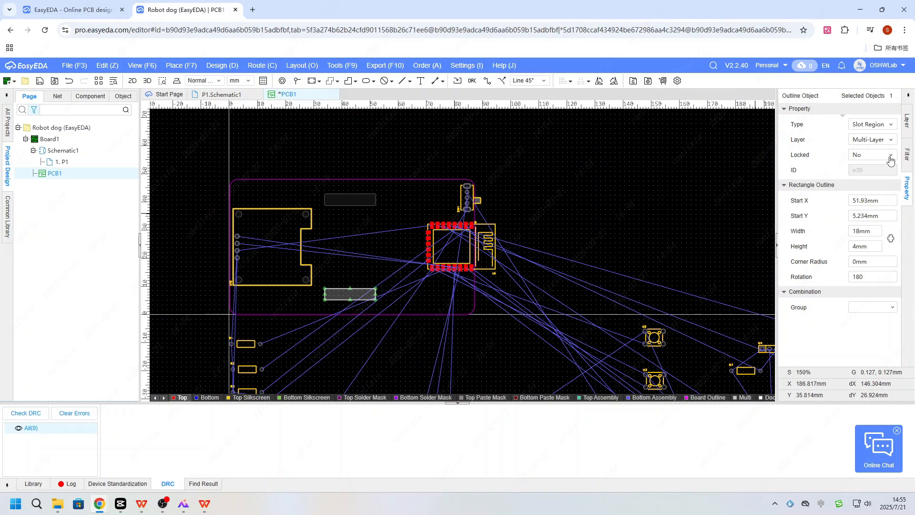
left_click(889, 160)
left_click(861, 169)
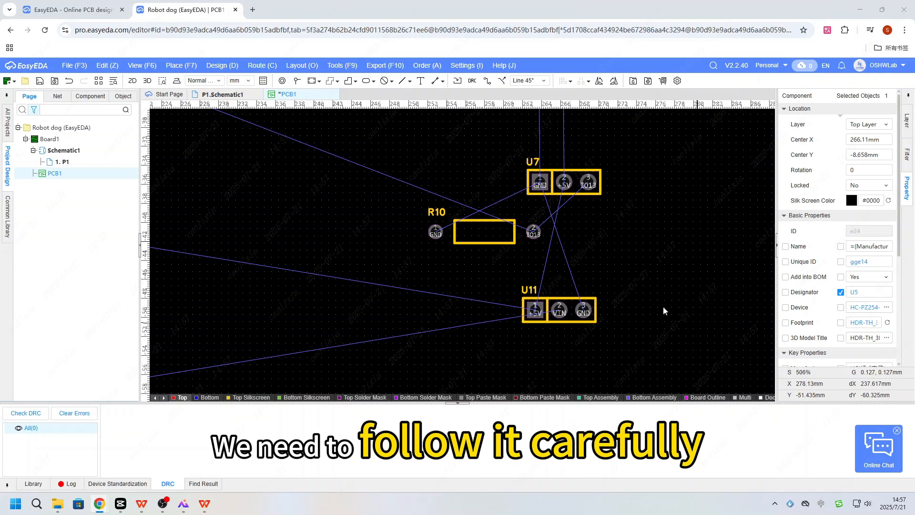
- Bring servo header U5 near the board and set its Center X to 38.235 mm from the workbook's No.1 servo interface row
left_click(574, 311)
key("shift+x")
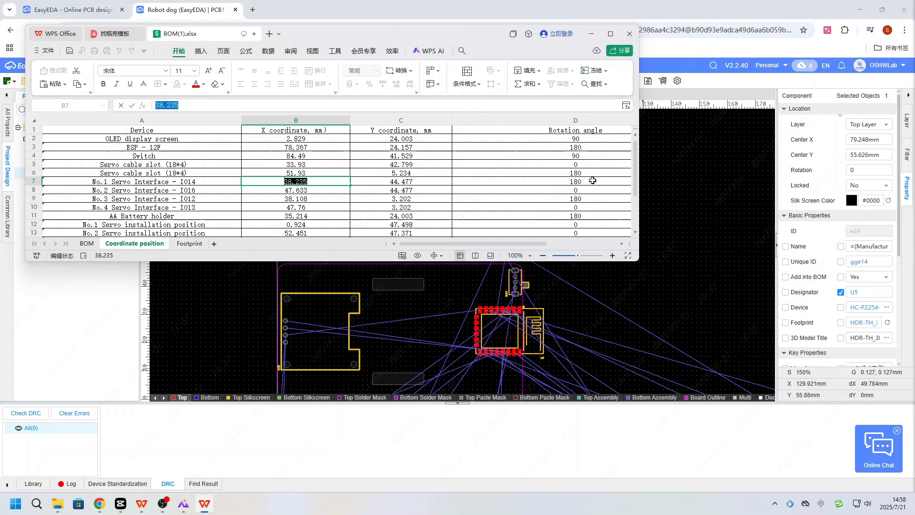
left_click(682, 203)
left_click(503, 240)
scroll(878, 286, "down", 3)
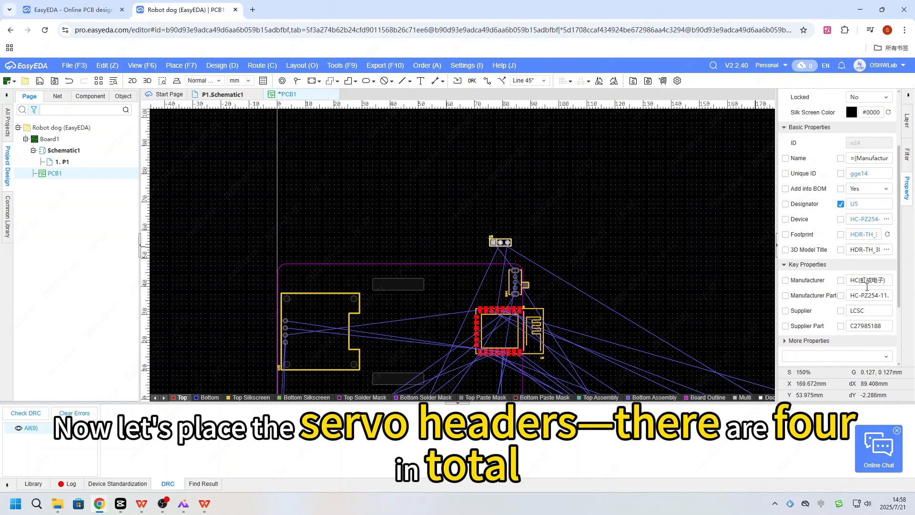
scroll(868, 271, "up", 3)
scroll(861, 260, "down", 1)
scroll(862, 253, "up", 1)
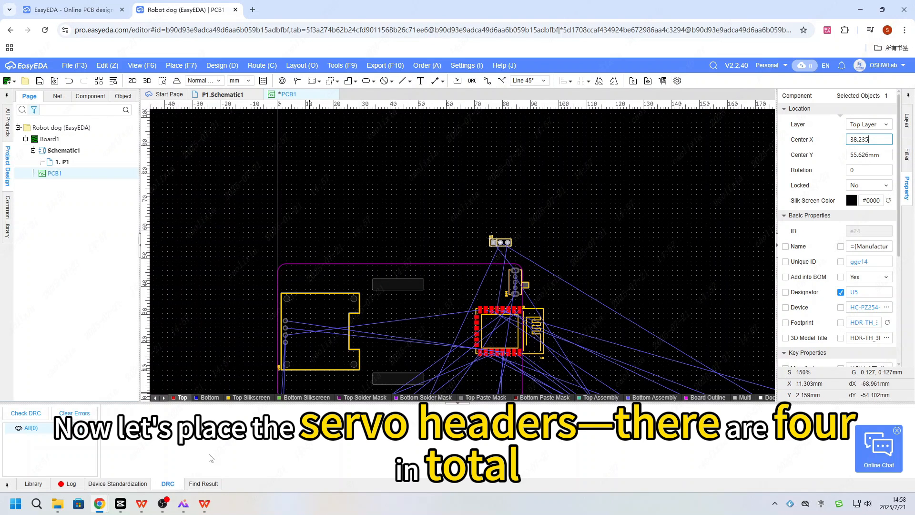
- Copy the No.1 servo interface's Y coordinate from the workbook and set header U5's Center Y to 44.477 mm
left_click(204, 503)
double_click(387, 182)
key("ctrl+c")
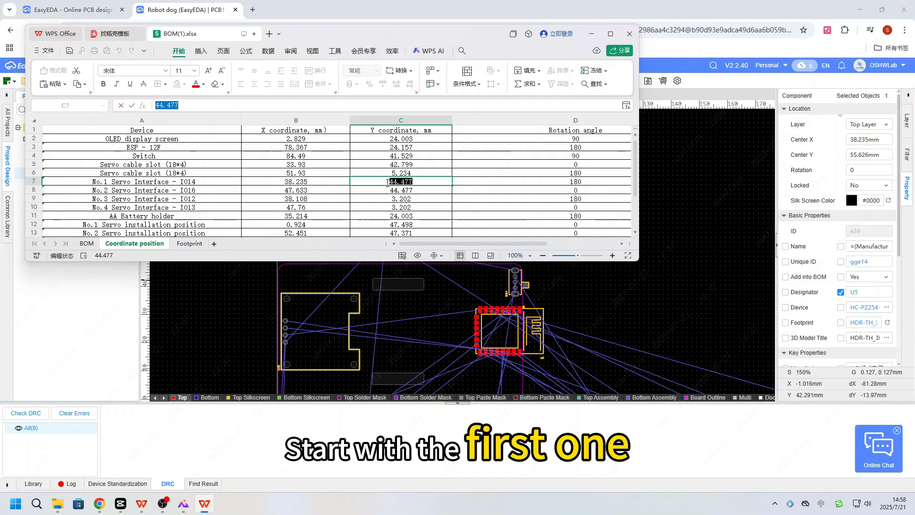
left_click(748, 286)
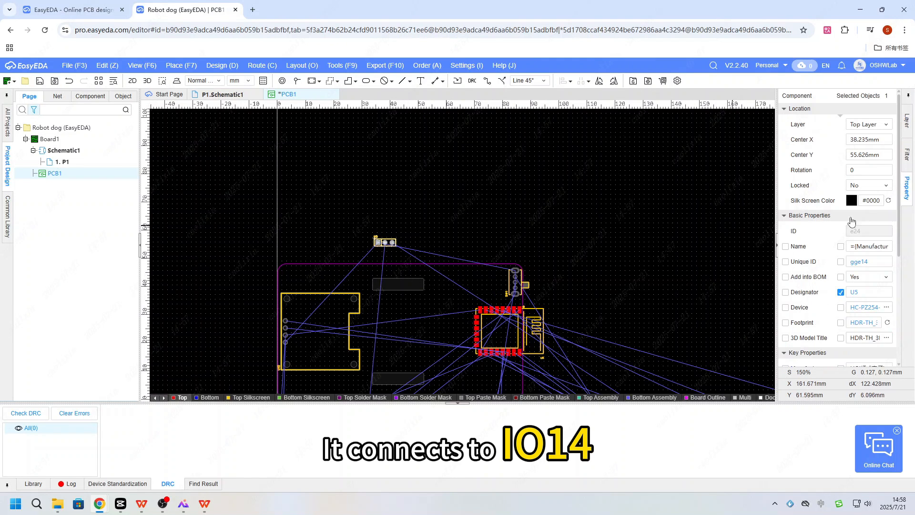
key("ctrl+v")
- Check the No.1 servo interface's rotation angle in the workbook, set header U5's rotation to 180 and lock it
left_click(203, 503)
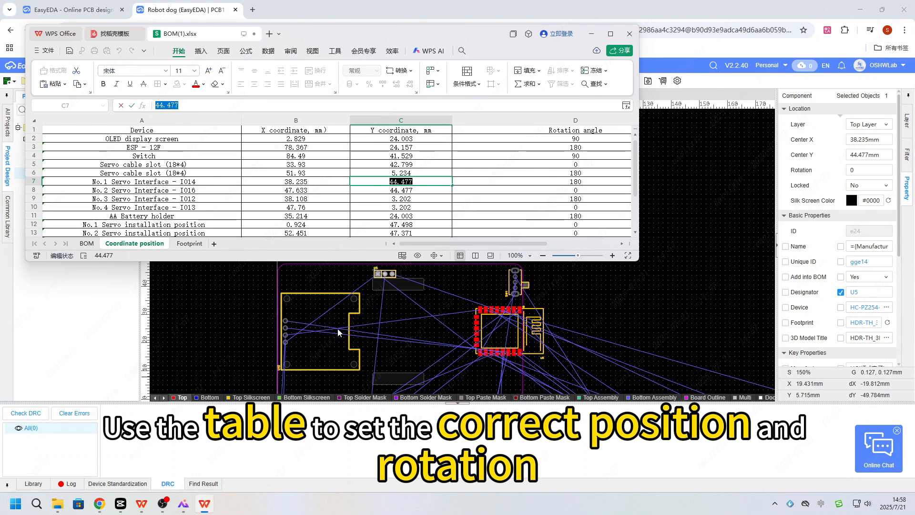
double_click(550, 183)
left_click(678, 280)
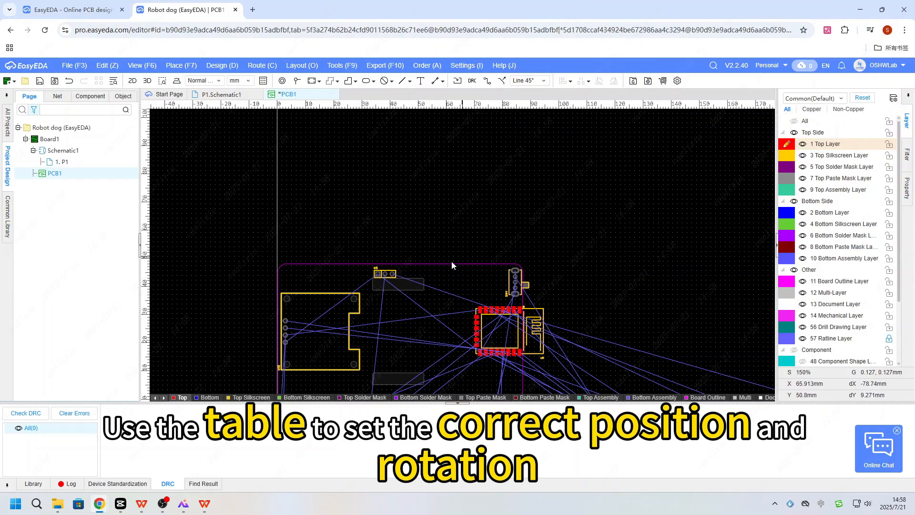
left_click(386, 274)
scroll(386, 279, "up", 4)
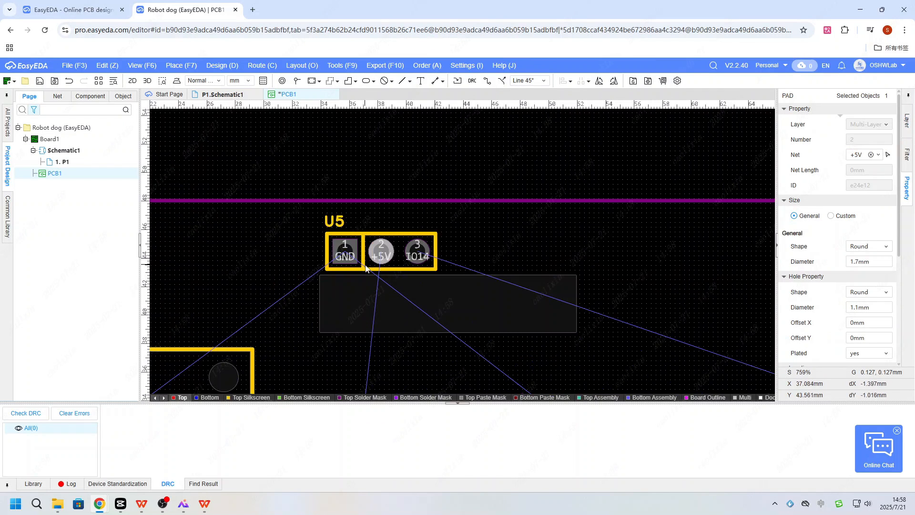
left_click(364, 265)
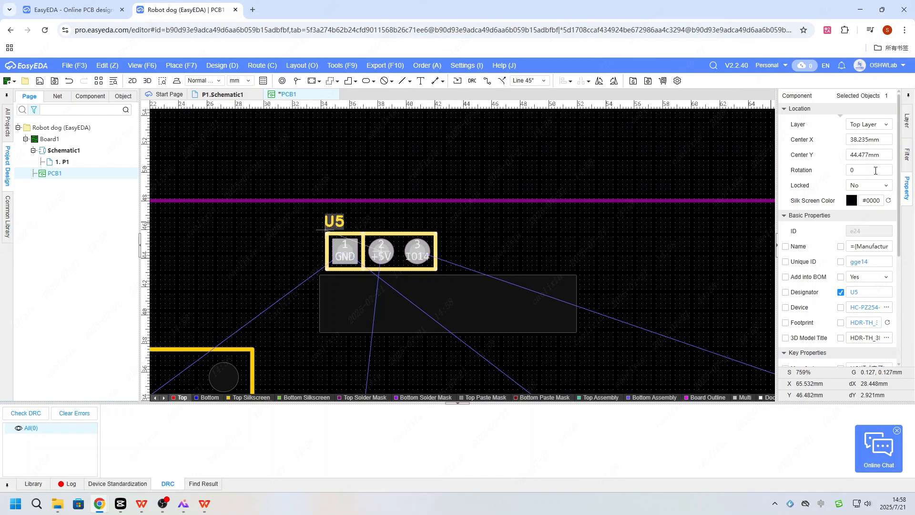
type("180")
key("Return")
left_click(869, 185)
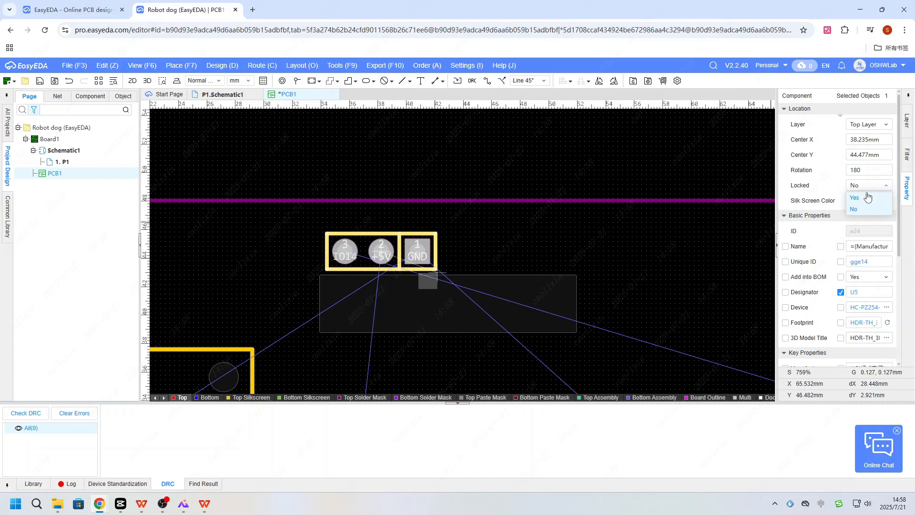
left_click(865, 197)
- Check the workbook's No.2 servo interface row, find the IO16 header U4 in the schematic and cross-probe it to the PCB
scroll(523, 221, "down", 3)
scroll(523, 221, "down", 1)
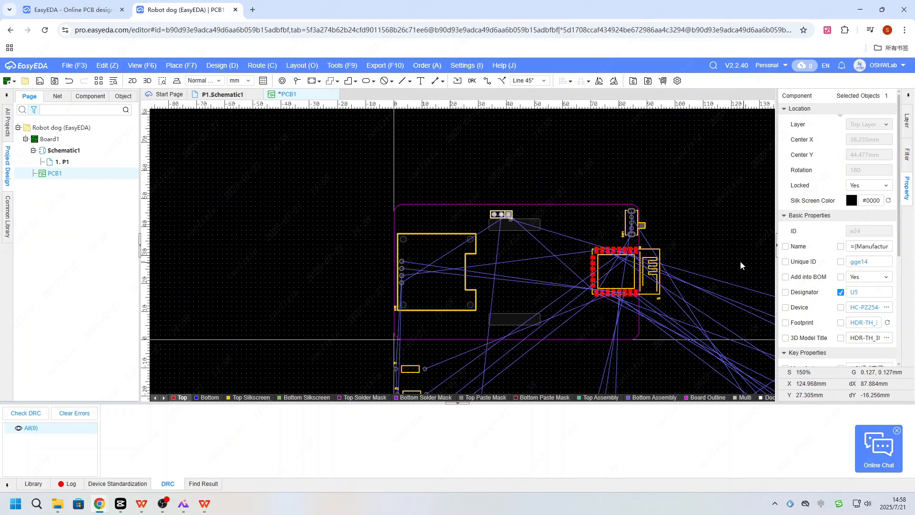
scroll(412, 277, "down", 1)
left_click(141, 505)
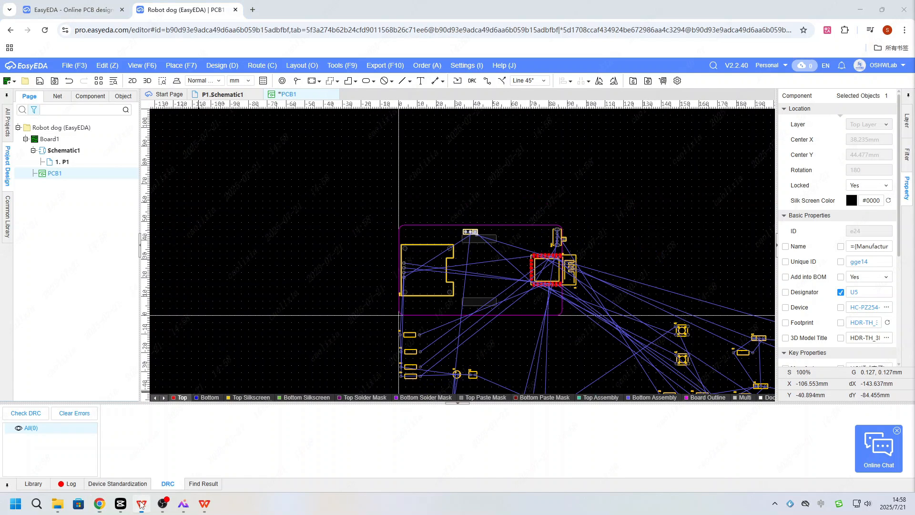
left_click(207, 506)
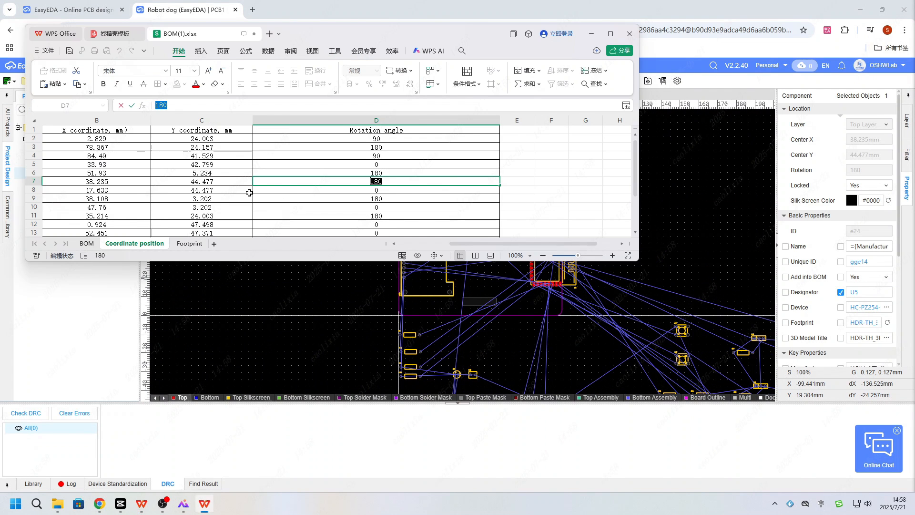
left_click(344, 294)
left_click(235, 95)
scroll(501, 201, "down", 1)
scroll(336, 248, "up", 2)
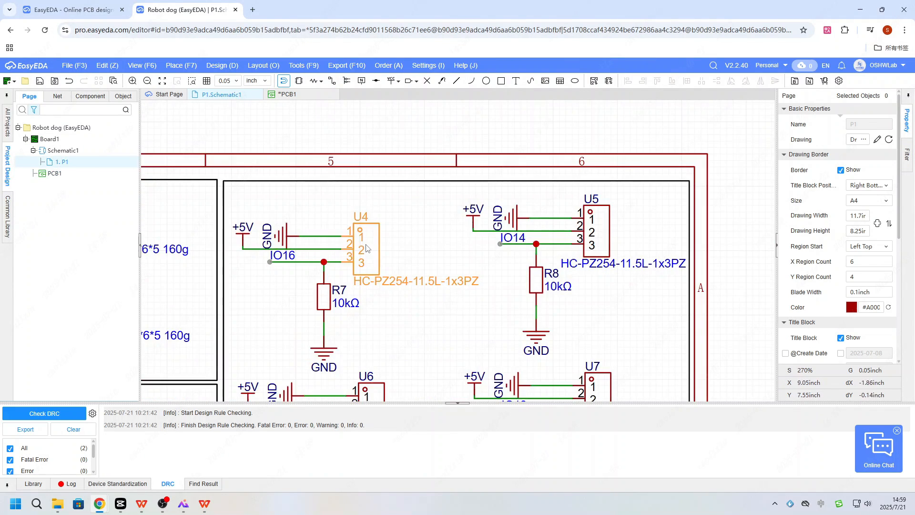
left_click(371, 246)
key("shift+x")
- Copy the No.2 servo interface's X coordinate from the workbook and set the hole Offset X of U4's IO16 pad to 47.633 mm
key("alt+Tab")
double_click(310, 189)
left_click_drag(310, 190, 285, 191)
key("alt+Tab")
left_click(460, 247)
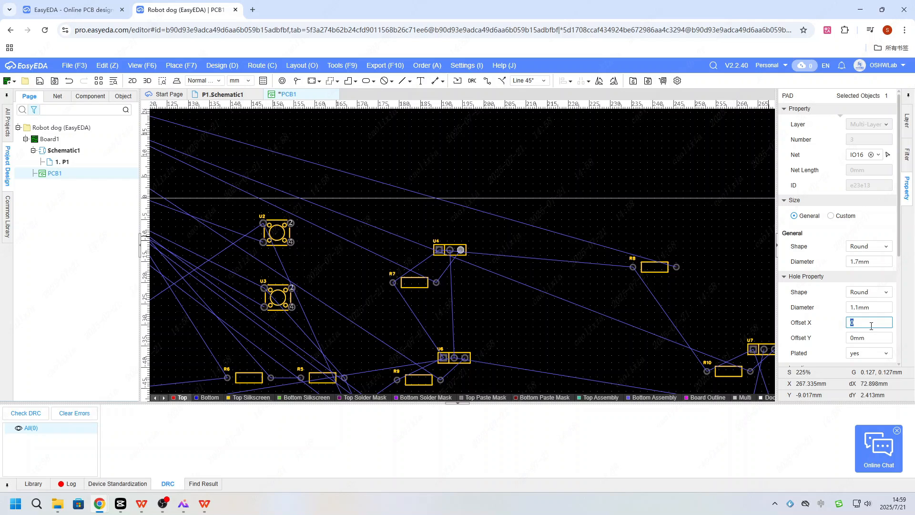
- Copy the No.2 servo interface's Y coordinate from the workbook, select the whole header U4 and set its Center Y to 44.477 mm
left_click(204, 503)
left_click(403, 190)
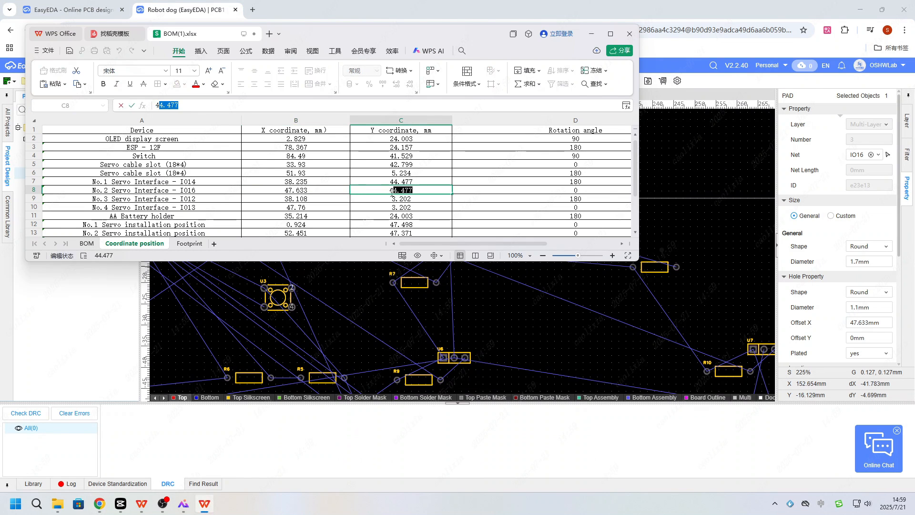
left_click(603, 344)
left_click(456, 249)
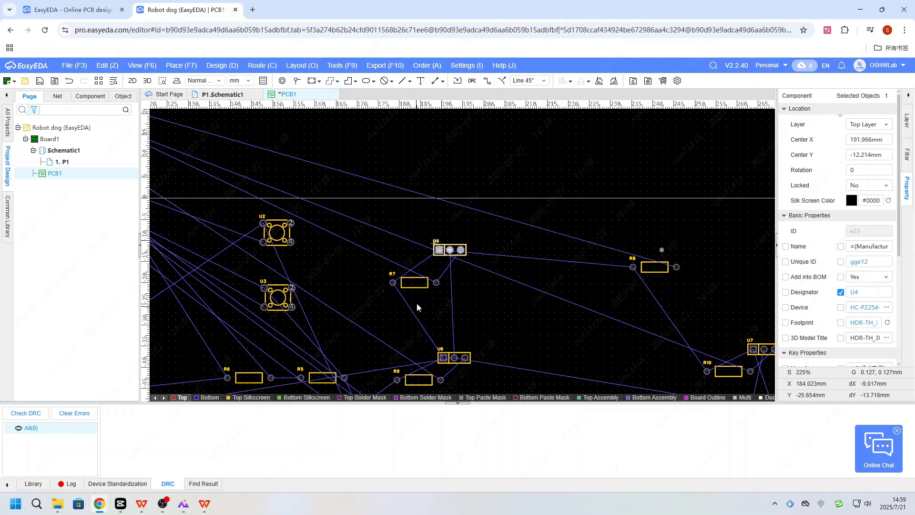
key("shift+x")
key("shift+x")
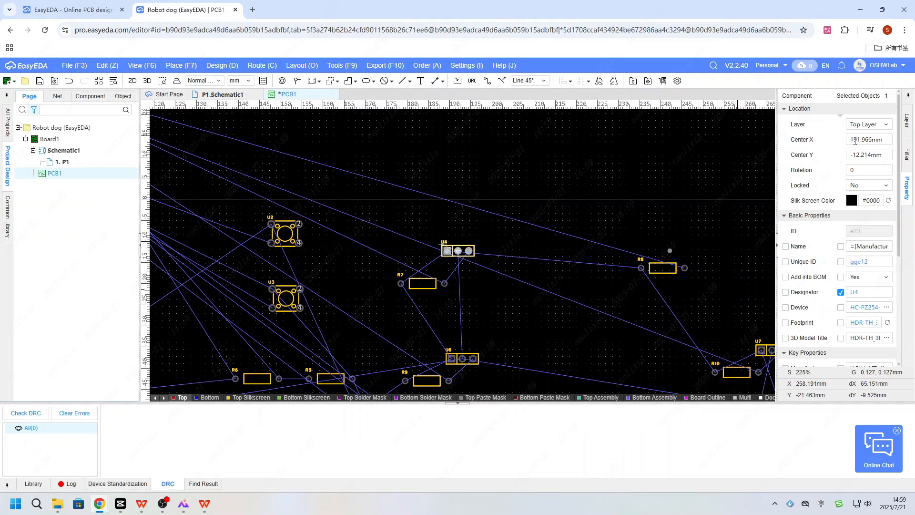
left_click(862, 154)
scroll(887, 234, "down", 2)
scroll(887, 242, "up", 1)
scroll(885, 242, "up", 1)
key("ctrl+v")
key("Return")
- Copy the No.2 servo interface's X coordinate from the workbook and set header U4's Center X to 47.633 mm
scroll(638, 284, "down", 3)
scroll(405, 223, "up", 3)
scroll(533, 201, "down", 3)
scroll(744, 185, "up", 3)
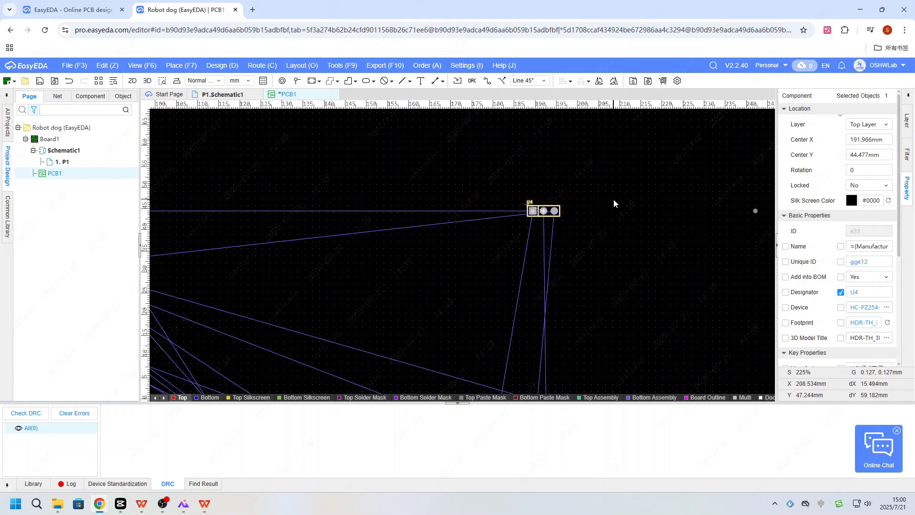
scroll(611, 200, "down", 2)
scroll(596, 198, "up", 4)
scroll(492, 216, "up", 4)
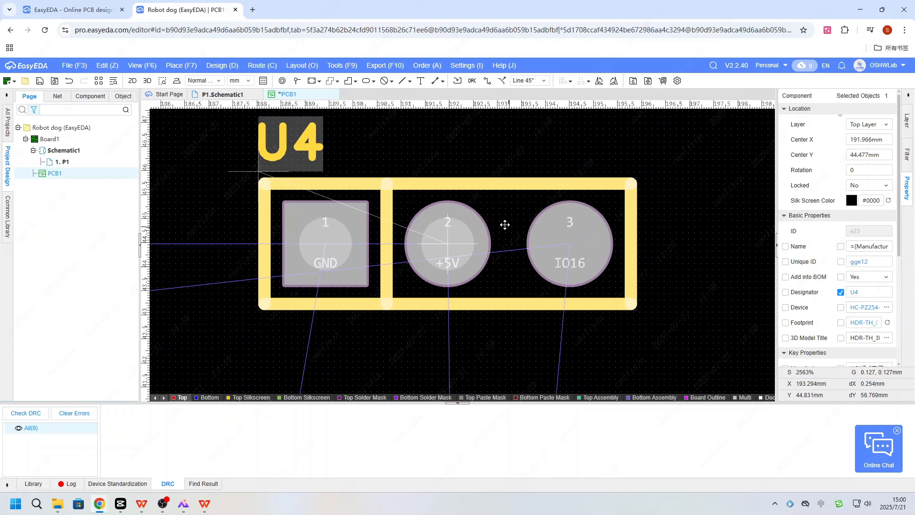
left_click(207, 506)
double_click(320, 191)
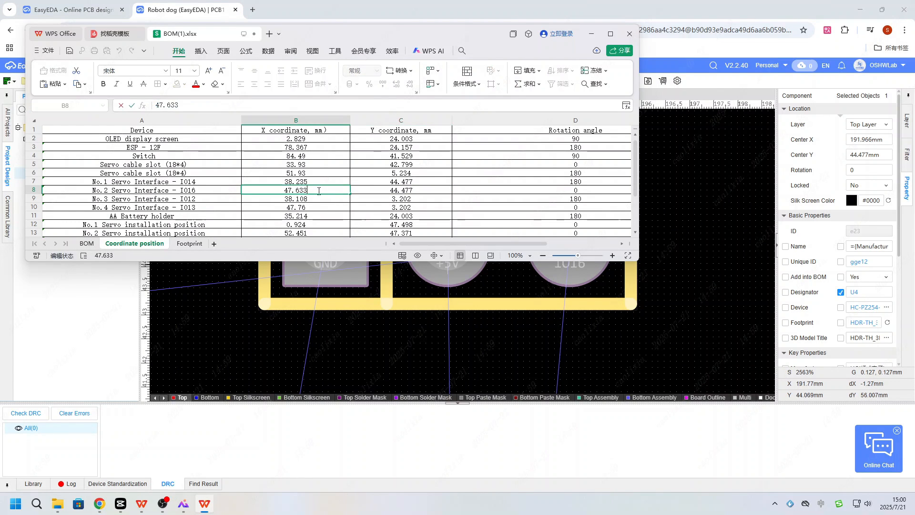
left_click_drag(319, 190, 281, 190)
key("ctrl+c")
left_click(487, 295)
left_click(878, 144)
key("ctrl+v")
key("Return")
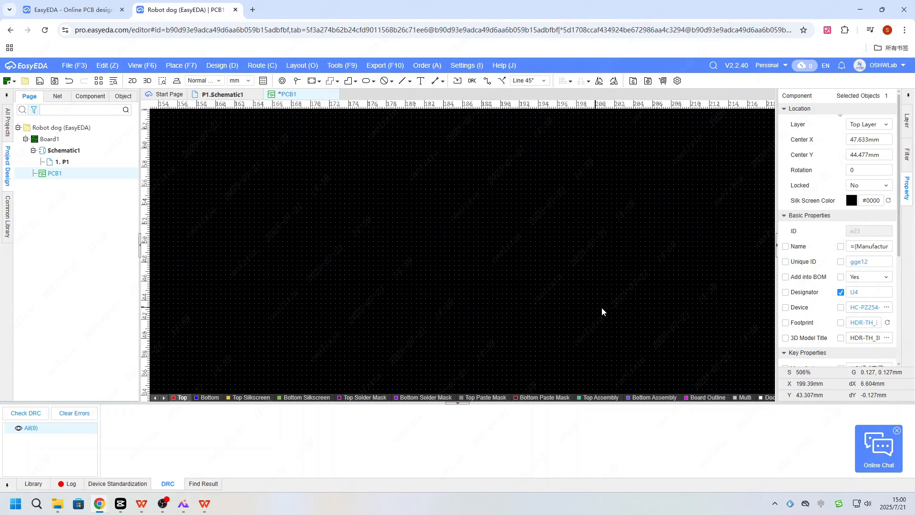
- Find the IO12 servo header U6 in the schematic and cross-probe it to the PCB
scroll(486, 311, "down", 8)
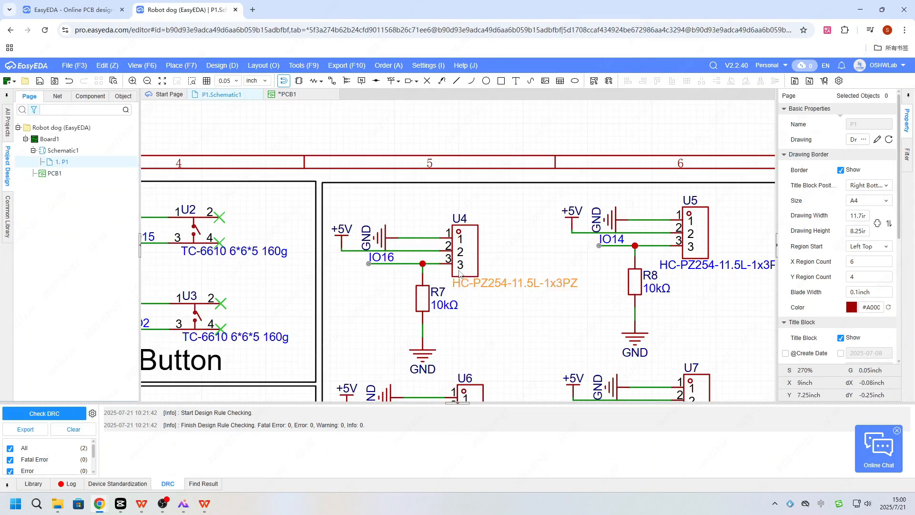
scroll(382, 208, "down", 4)
scroll(411, 317, "up", 5)
left_click(464, 307)
key("ctrl+shift+x")
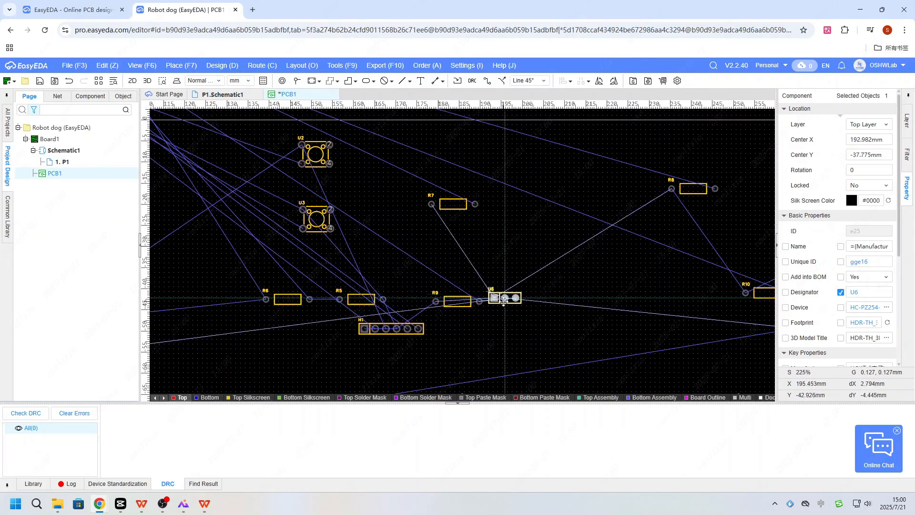
left_click(500, 281)
scroll(497, 284, "up", 6)
- Copy the No.3 servo interface's X coordinate from the workbook and set header U6's Center X to 38.108 mm
left_click(204, 504)
double_click(310, 199)
left_click_drag(310, 199, 276, 199)
left_click_drag(885, 142, 833, 152)
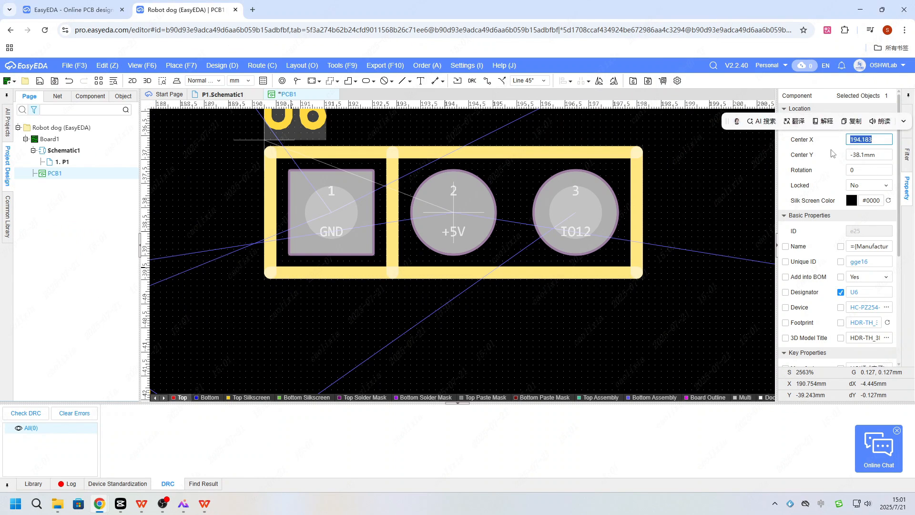
key("ctrl+v")
- Copy the No.3 servo interface's Y coordinate from the workbook and set header U6's Center Y to 3.202 mm, with rotation 180
left_click(204, 504)
double_click(416, 199)
left_click_drag(416, 199, 391, 199)
key("ctrl+c")
left_click(880, 155)
key("ctrl+v")
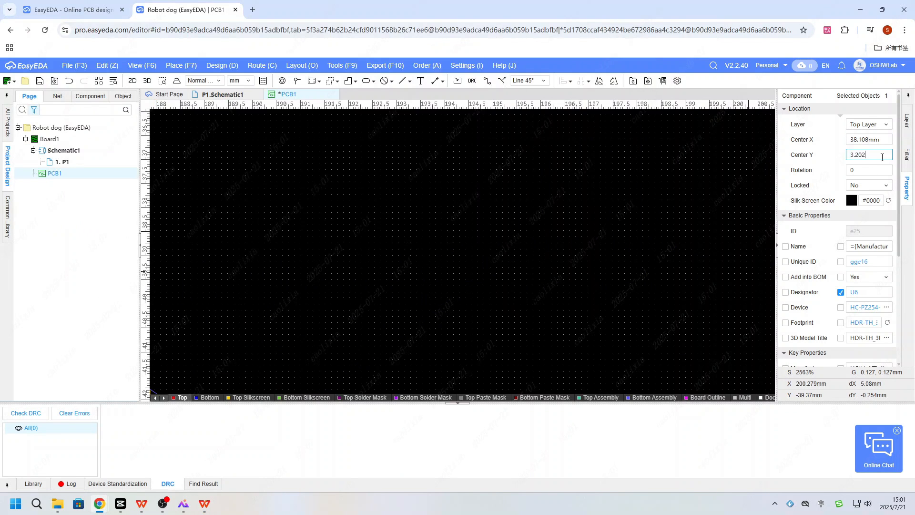
- Check the workbook's No.4 servo interface row, find the IO13 header U7 in the schematic and cross-probe it to the PCB
left_click(200, 507)
left_click(200, 506)
scroll(632, 291, "down", 9)
scroll(448, 229, "up", 2)
scroll(361, 234, "down", 3)
scroll(532, 261, "up", 3)
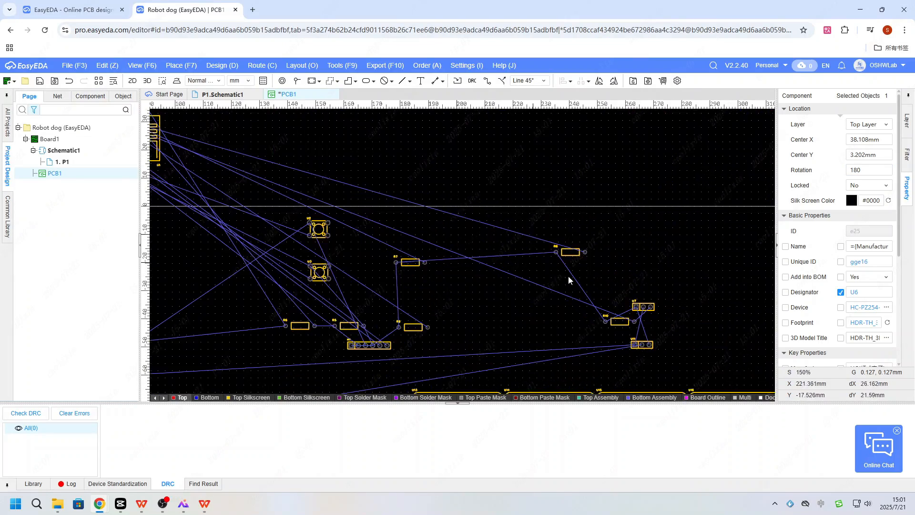
scroll(423, 264, "down", 3)
scroll(334, 191, "up", 3)
left_click(222, 94)
left_click(204, 504)
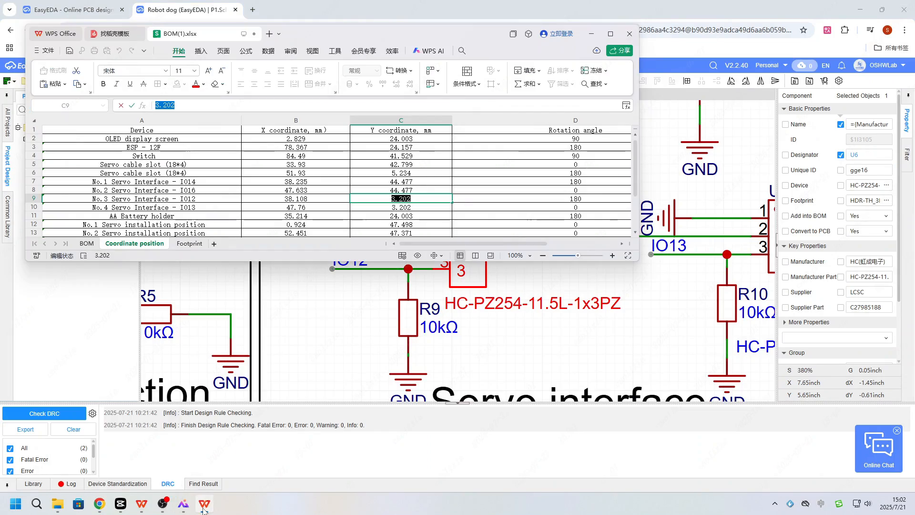
left_click(221, 281)
scroll(229, 224, "down", 5)
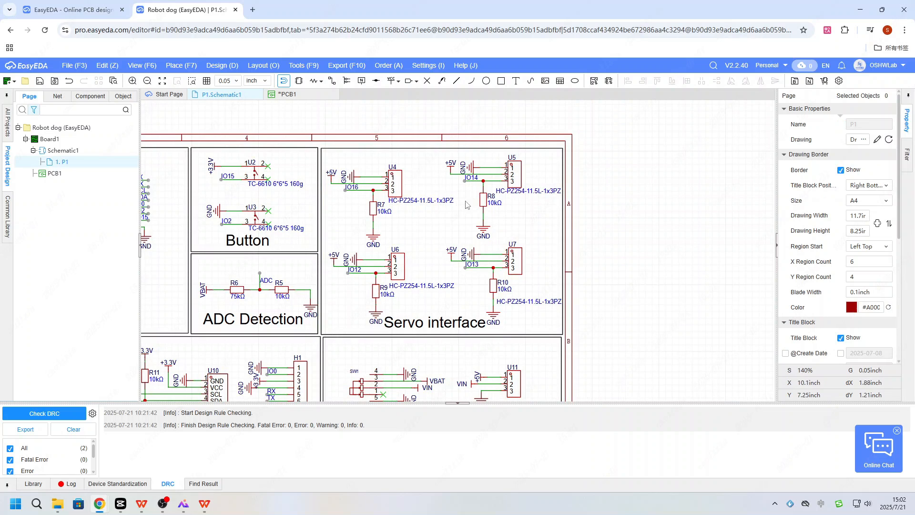
scroll(525, 273, "up", 5)
left_click(510, 265)
key("shift+x")
scroll(459, 249, "down", 10)
scroll(470, 250, "up", 2)
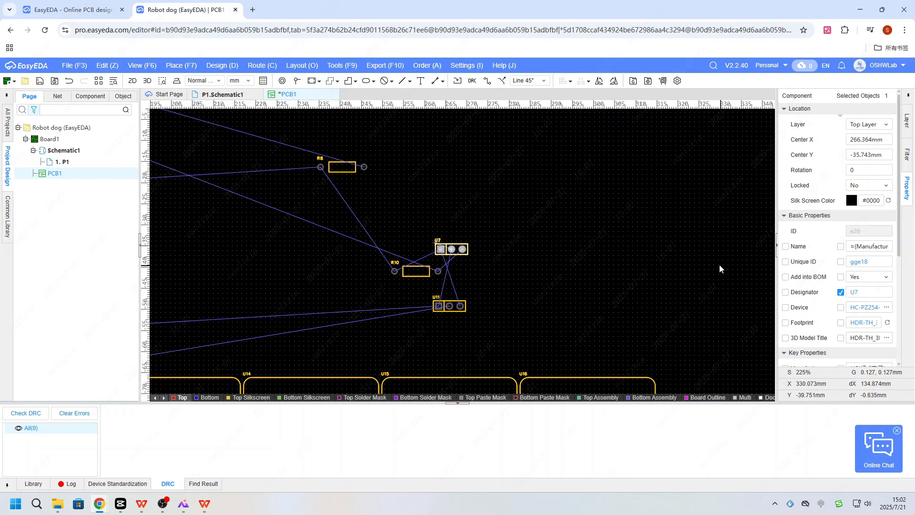
- Copy the No.4 servo interface's X coordinate from the workbook and set header U7's Center X to 47.76 mm
left_click(207, 498)
left_click(296, 207)
key("ctrl+c")
left_click(865, 139)
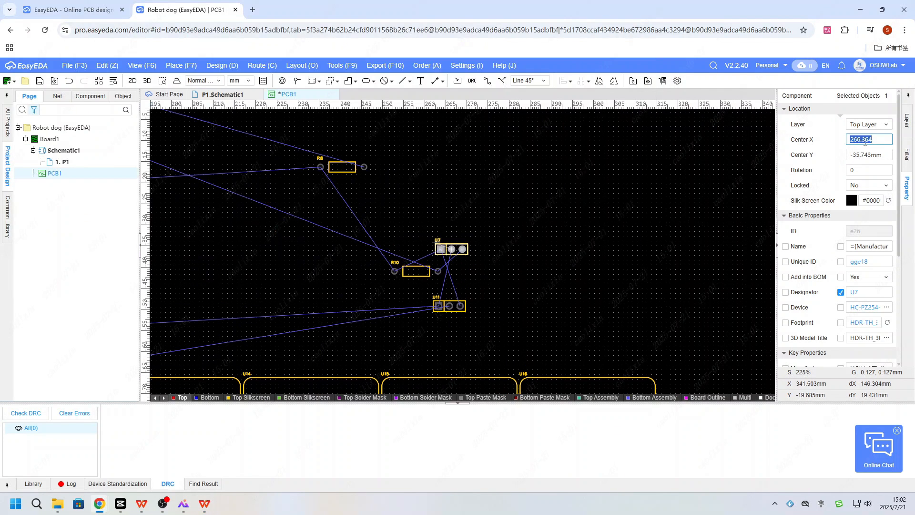
- Copy the No.4 servo interface's Y coordinate from the workbook, select header U11 and set its Center Y to 3.202 mm
left_click(204, 504)
double_click(401, 207)
left_click(448, 306)
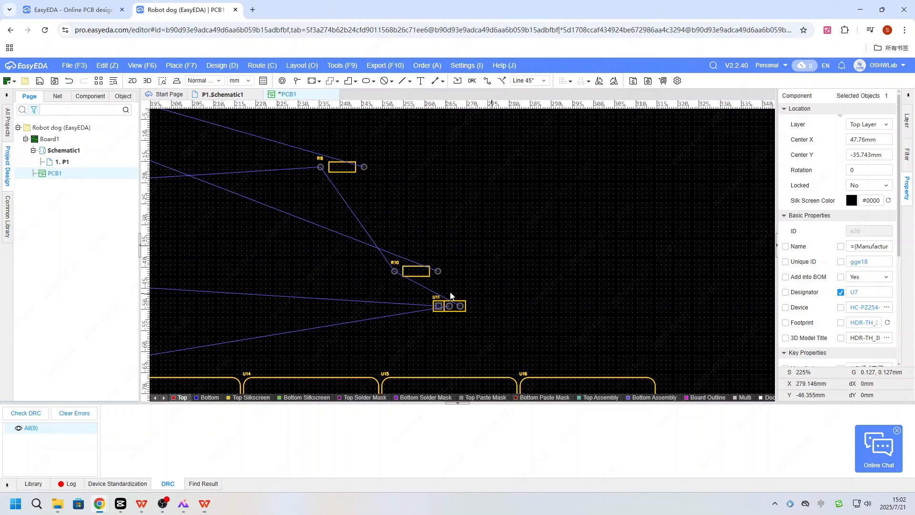
left_click(465, 311)
left_click_drag(878, 155, 837, 168)
key("ctrl+v")
key("Return")
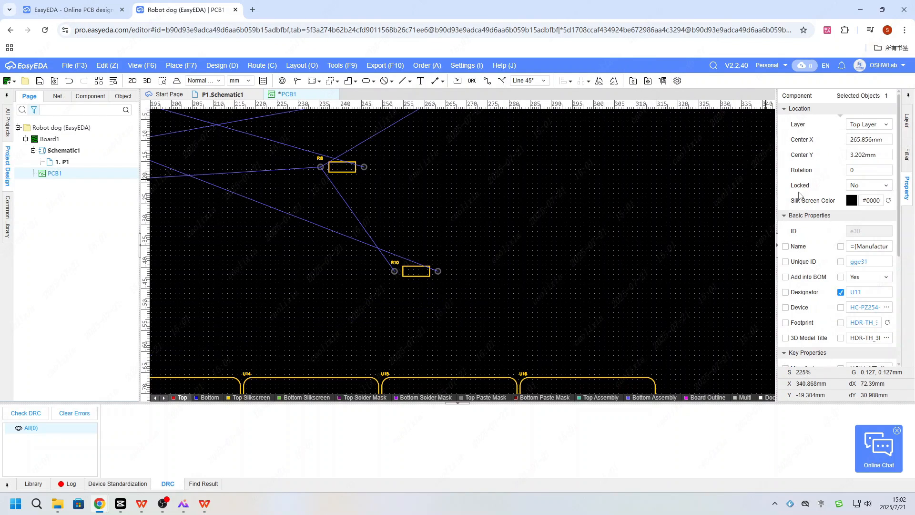
- Copy the No.4 servo interface's X coordinate from the workbook and set header U11's Center X to 47.76 mm
scroll(709, 228, "down", 4)
left_click(205, 504)
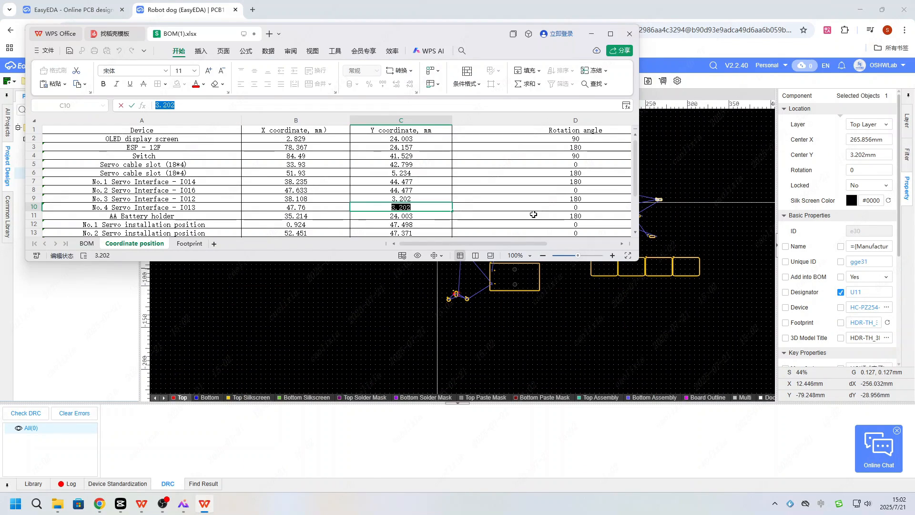
left_click(205, 504)
scroll(482, 201, "up", 2)
scroll(429, 253, "down", 1)
scroll(703, 232, "up", 4)
scroll(450, 287, "down", 2)
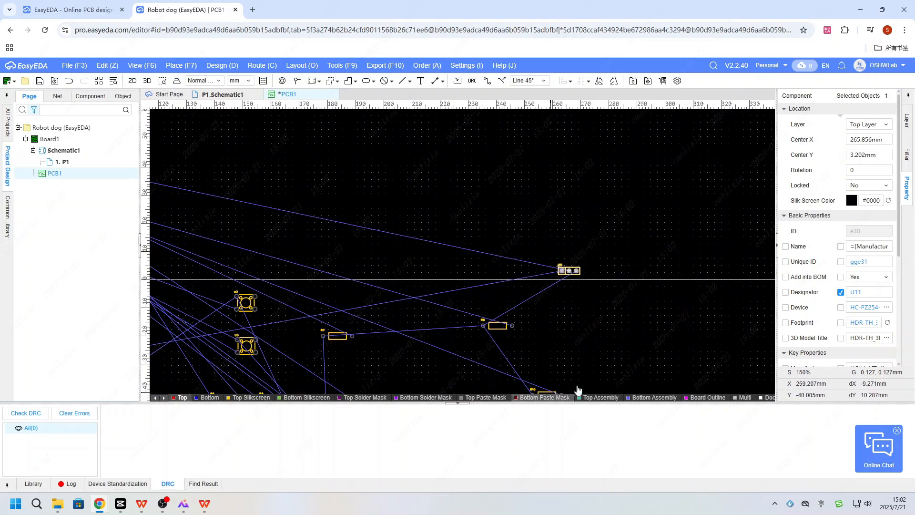
left_click(211, 505)
double_click(309, 206)
left_click_drag(309, 206, 281, 206)
key("ctrl+c")
left_click_drag(877, 139, 850, 145)
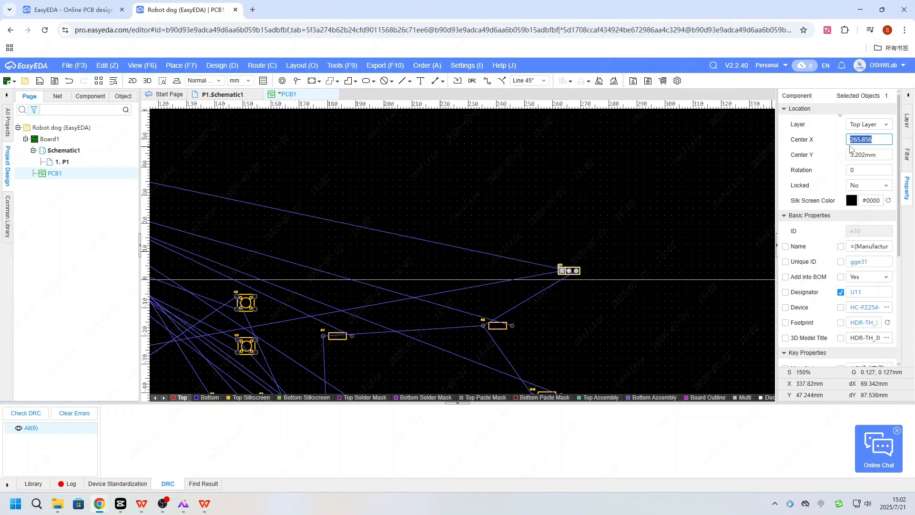
key("ctrl+v")
key("Return")
- Lock headers U11 and U6 in place near the board's lower edge
scroll(601, 279, "down", 2)
scroll(282, 268, "up", 3)
left_click(464, 336)
scroll(377, 294, "up", 2)
left_click(442, 287)
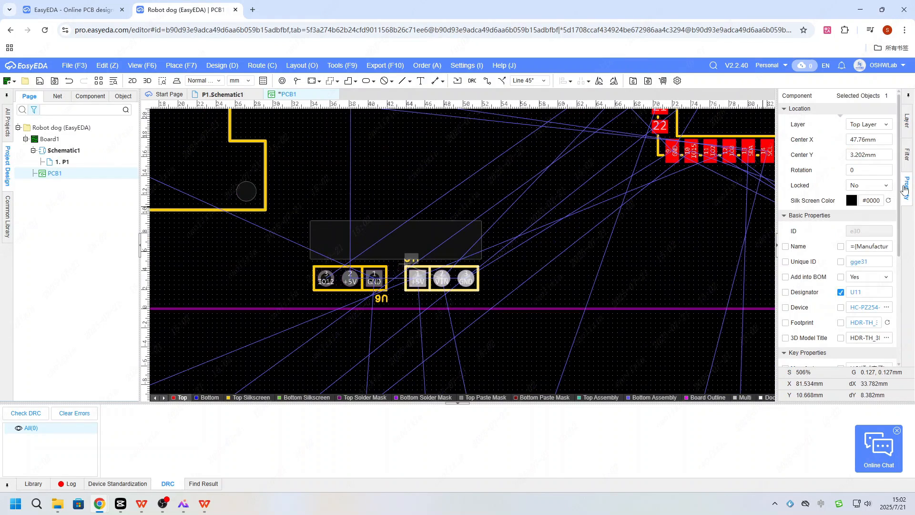
left_click(873, 187)
left_click(872, 198)
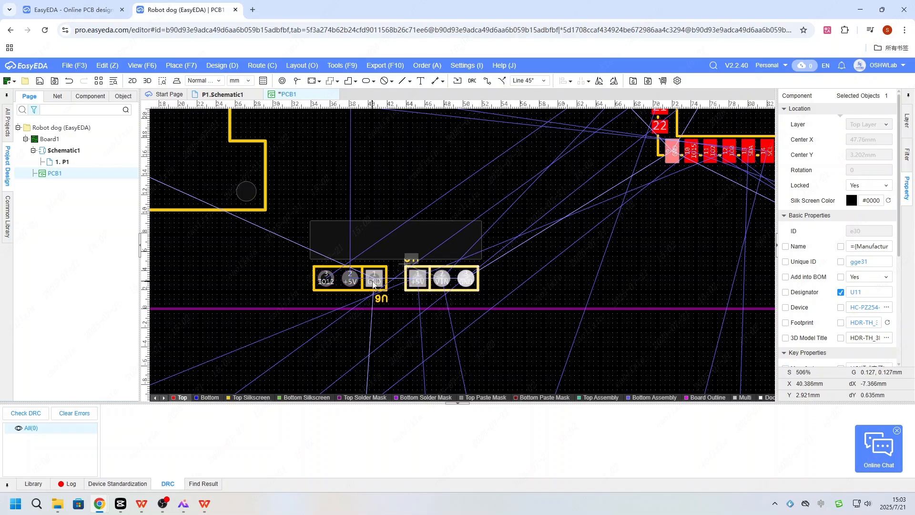
left_click(376, 282)
left_click(382, 287)
left_click(875, 187)
left_click(870, 198)
- Lock header U4 near the board's upper edge and select header U5 to check its lock state
scroll(563, 296, "down", 3)
scroll(515, 171, "up", 3)
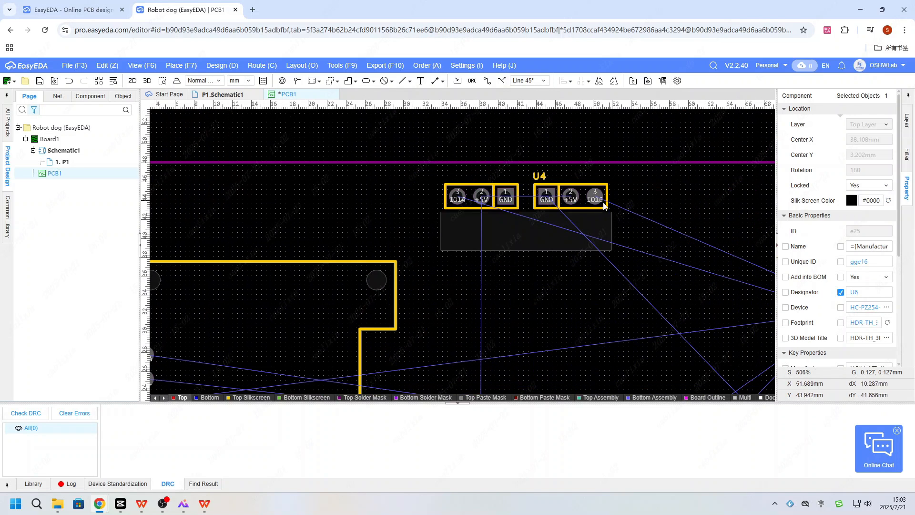
left_click(603, 205)
left_click(870, 185)
left_click(869, 198)
left_click(516, 204)
scroll(490, 232, "down", 2)
scroll(482, 232, "down", 3)
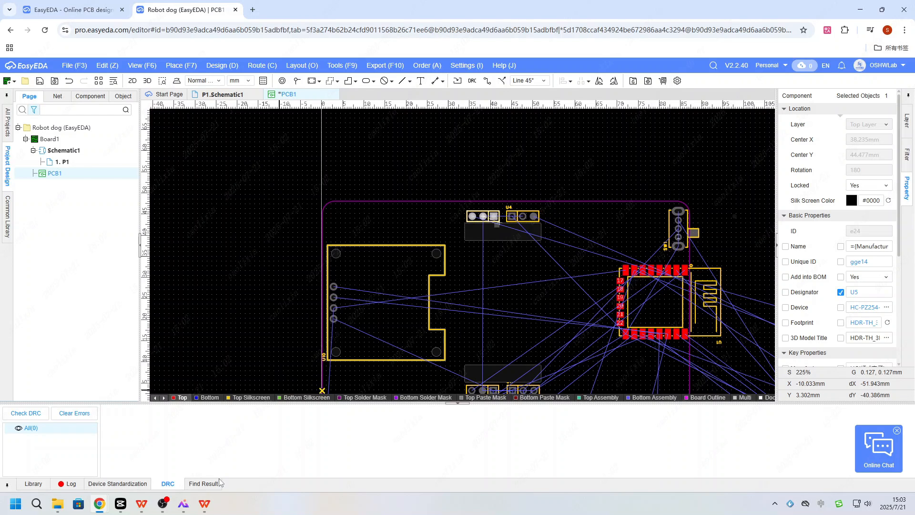
- Copy the AA battery holder's X coordinate from the workbook and set the Center X of battery holder U12 to 35.214 mm
left_click(205, 504)
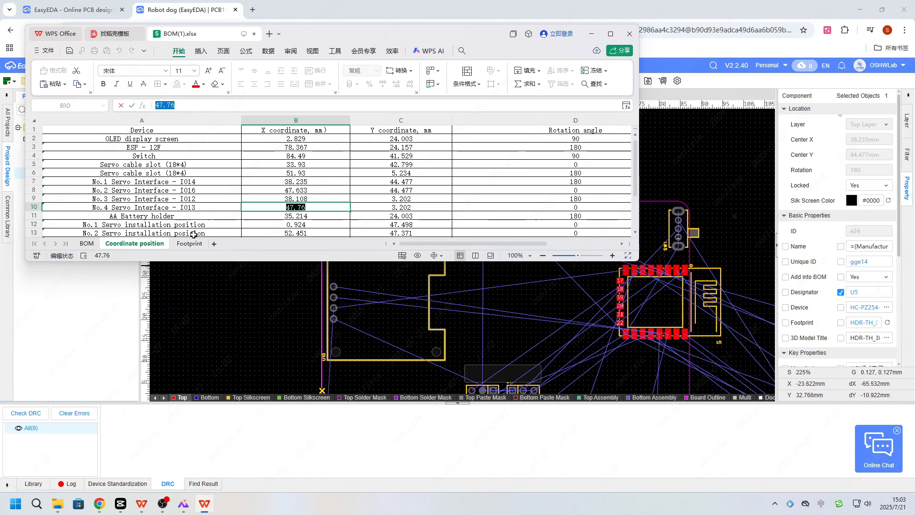
left_click(291, 218)
double_click(311, 218)
left_click_drag(311, 218, 283, 217)
left_click(591, 33)
scroll(535, 180, "down", 2)
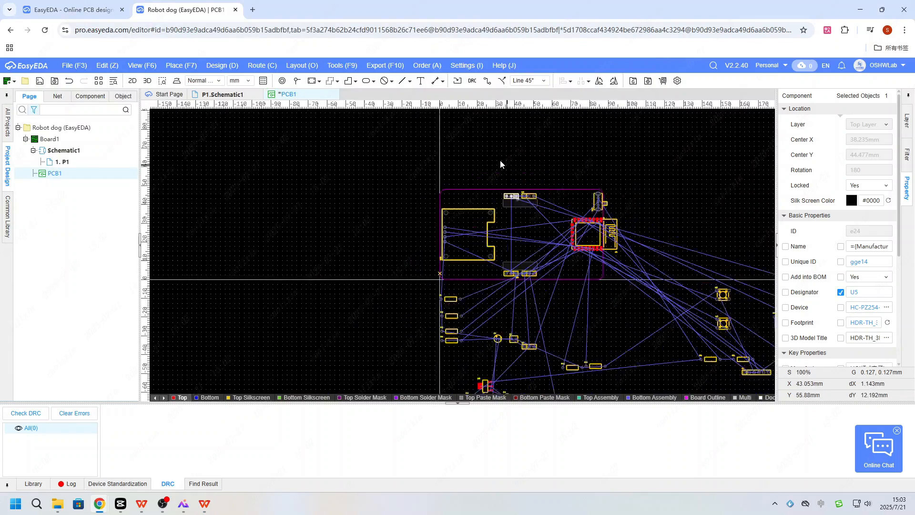
scroll(500, 165, "down", 2)
scroll(569, 272, "up", 4)
left_click(559, 312)
key("ctrl+v")
key("Return")
- Copy the AA battery holder's Y coordinate from the workbook and set U12's Center Y to 24.003 mm
scroll(562, 205, "down", 2)
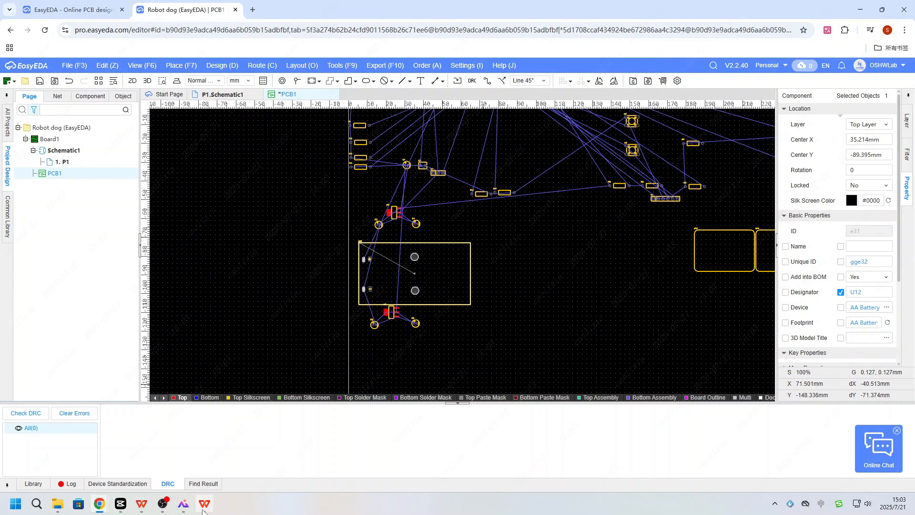
left_click(204, 504)
left_click(421, 215)
key("ctrl+c")
left_click(591, 34)
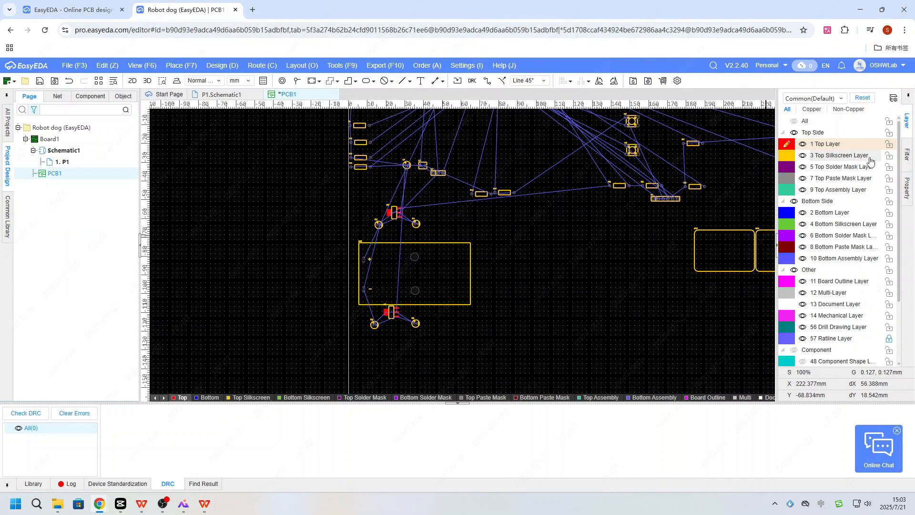
left_click(868, 154)
key("ctrl+v")
key("Return")
scroll(456, 290, "down", 4)
scroll(454, 247, "up", 4)
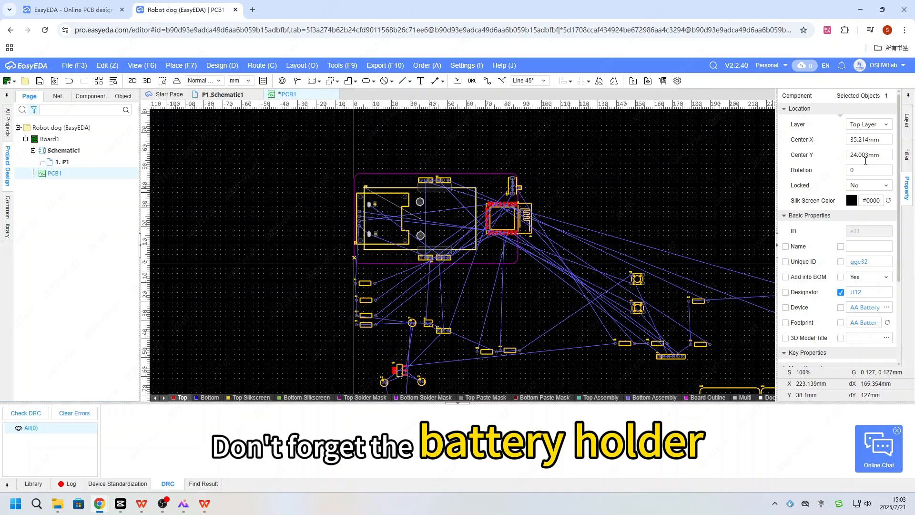
- Copy the AA battery holder's rotation angle from the workbook, set U12's rotation to 180 and lock the holder in place
left_click(204, 504)
double_click(573, 218)
left_click_drag(385, 216, 364, 216)
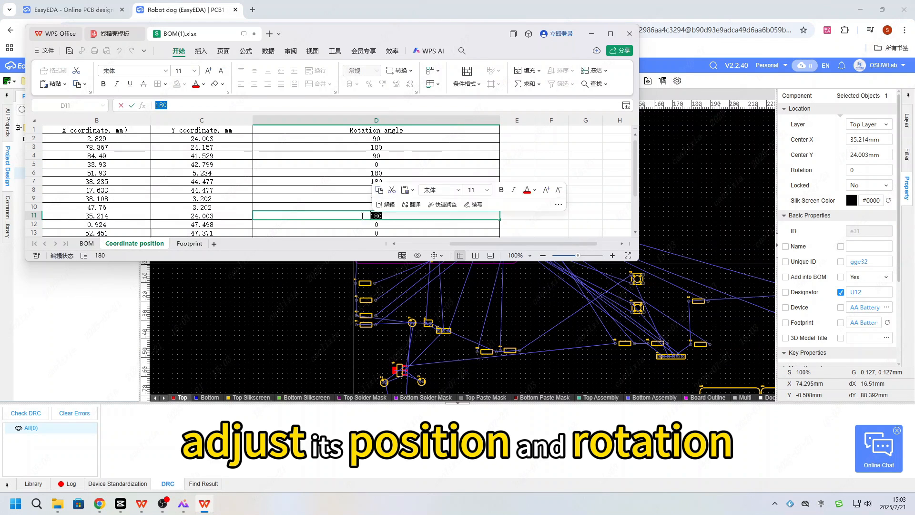
key("ctrl+c")
left_click(861, 171)
key("ctrl+v")
key("Return")
left_click(869, 185)
left_click(863, 200)
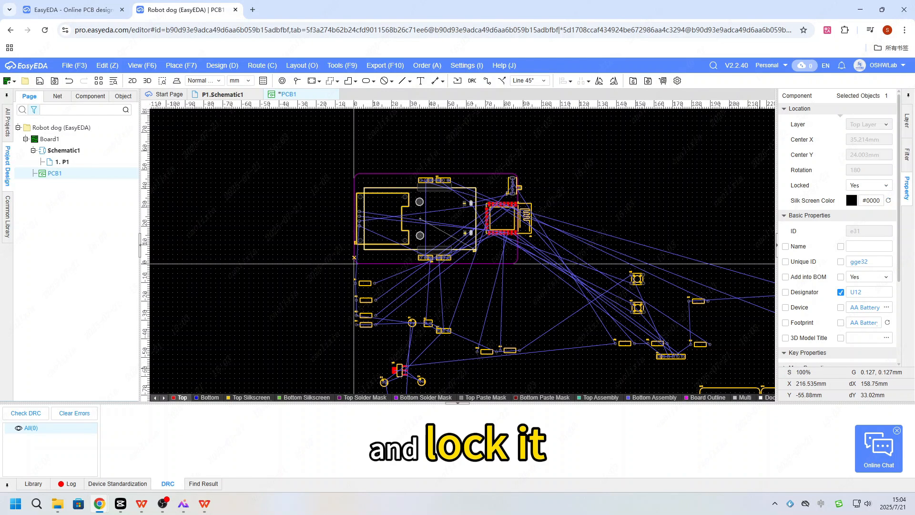
left_click(163, 504)
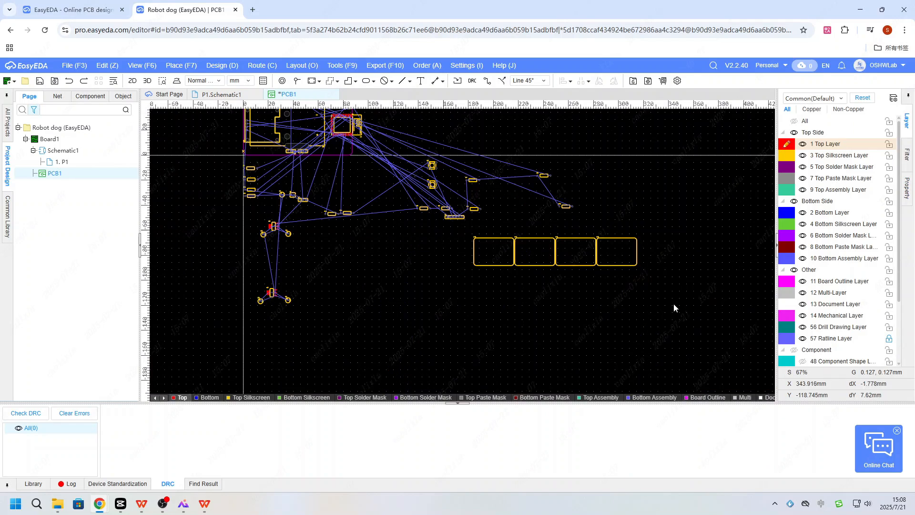
- Move the four servo model footprints to the Bottom Layer and select only U13
left_click(868, 124)
left_click(866, 146)
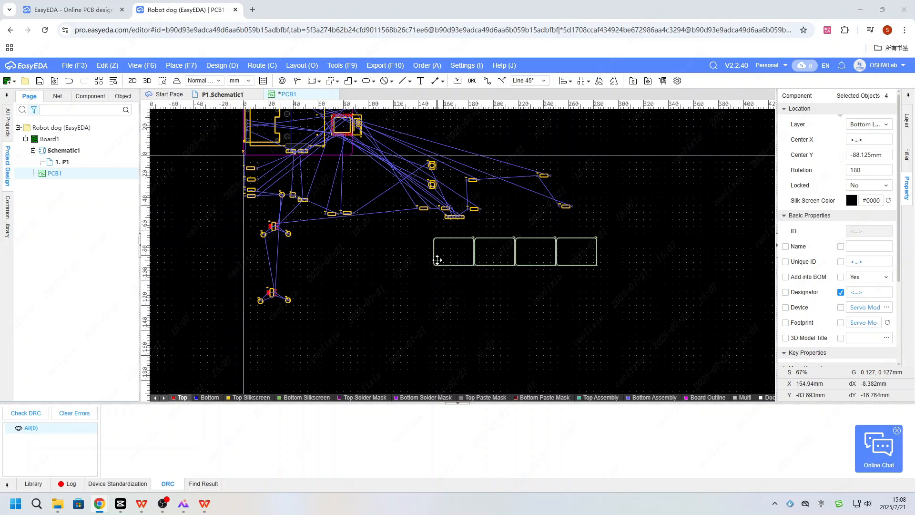
left_click(464, 258)
- Copy the No.1 servo installation position's X coordinate from the workbook and set servo model U13's Center X to 0.924 mm
left_click(204, 504)
double_click(316, 176)
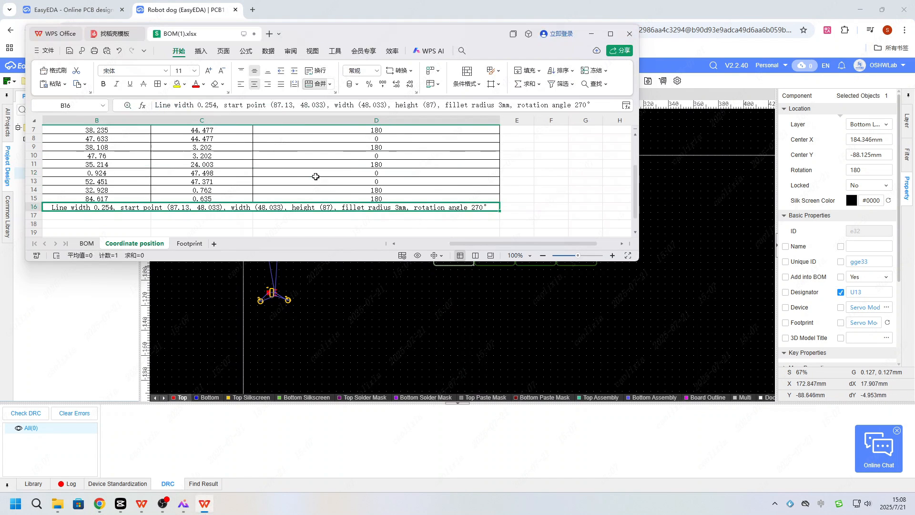
left_click_drag(513, 243, 378, 262)
double_click(307, 173)
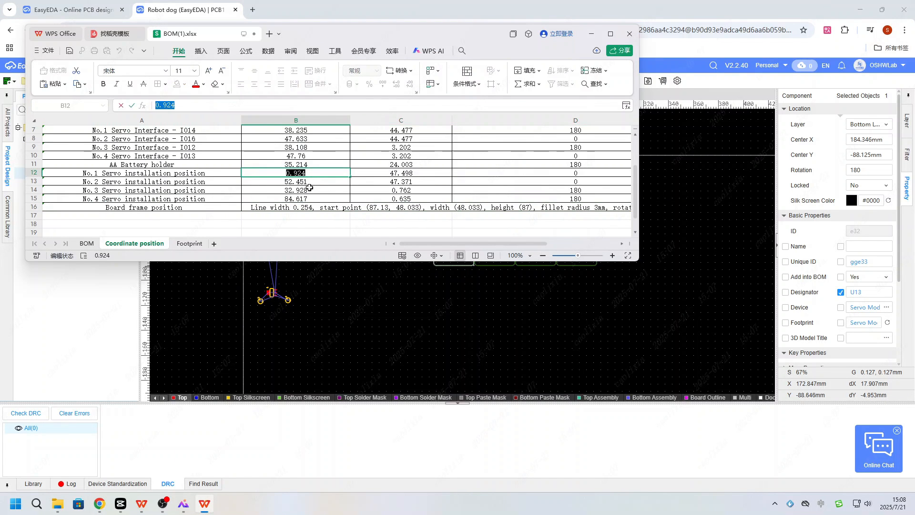
left_click(481, 296)
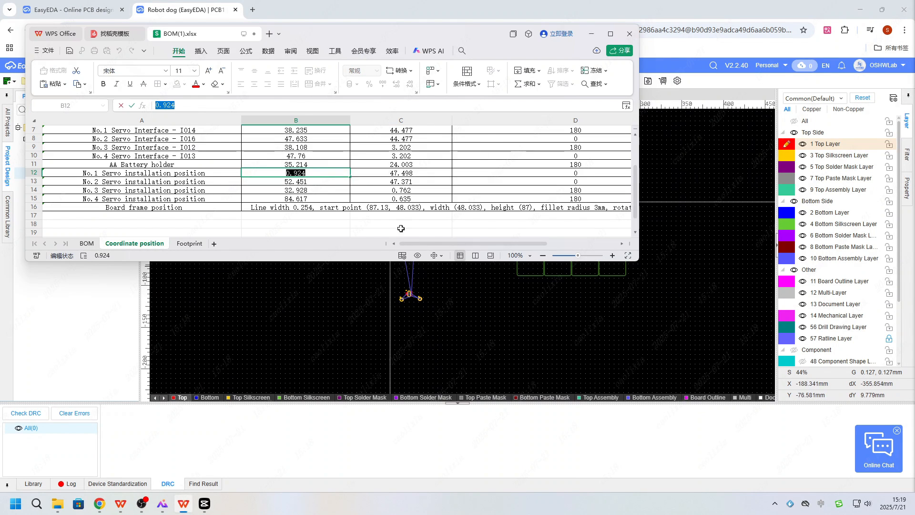
left_click(542, 274)
left_click(868, 170)
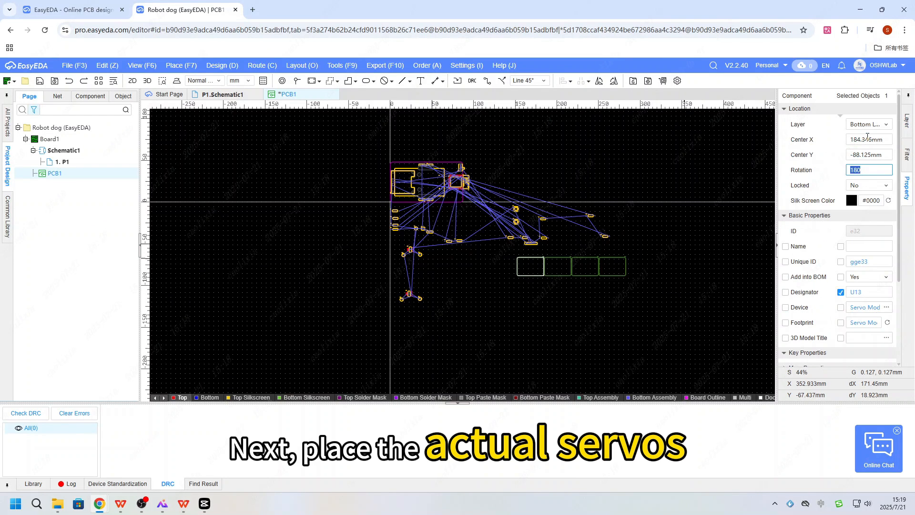
left_click(868, 139)
key("ctrl+v")
- Copy the No.1 servo installation position's Y coordinate from the workbook and set U13's Center Y to 47.498 mm
mouse_move(99, 504)
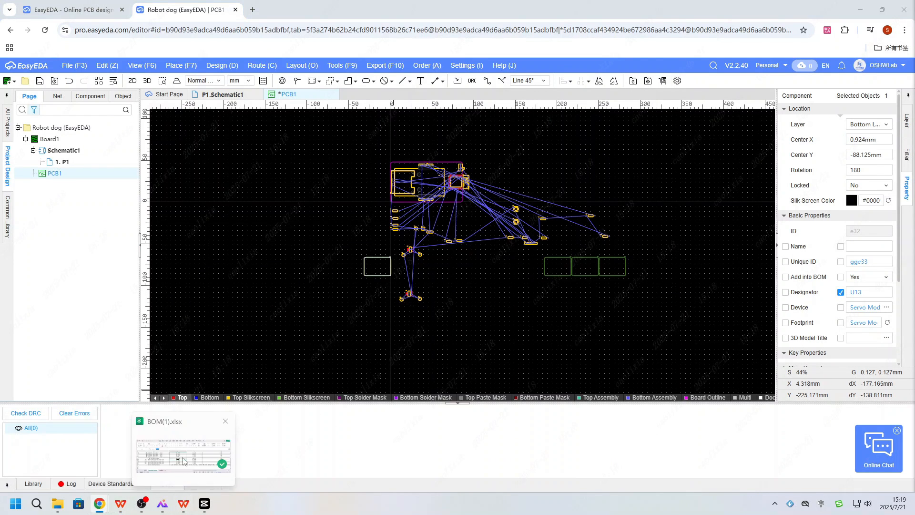
left_click(183, 504)
double_click(414, 173)
left_click_drag(414, 173, 390, 176)
key("alt+Tab")
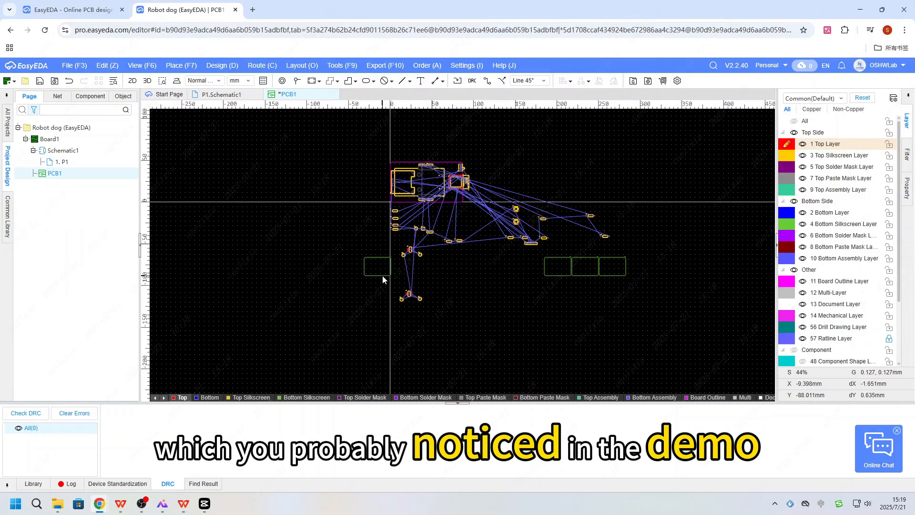
key("ctrl+v")
key("Return")
- Set the rotation of servo model U13 to 0
left_click(870, 170)
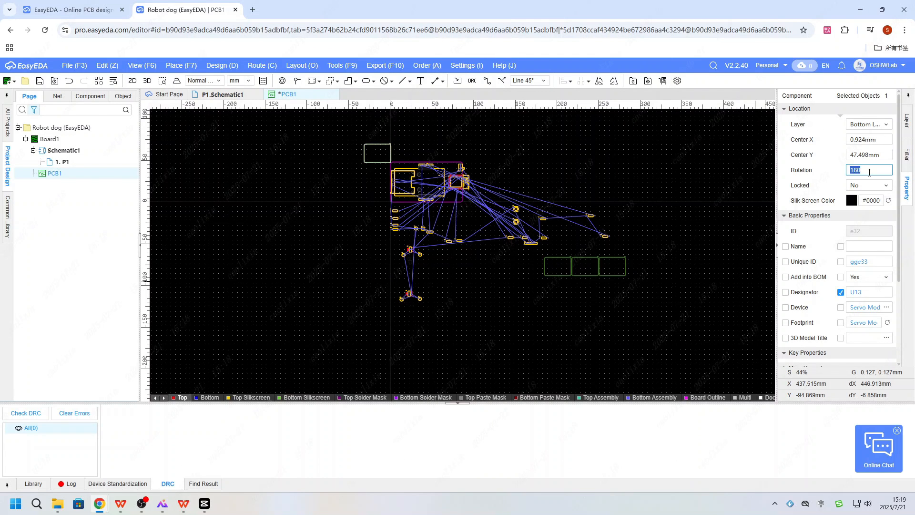
type("0")
key("Return")
- Copy the No.2 servo installation position's X coordinate from the workbook and set servo model U14's Center X to 52.451 mm
scroll(593, 289, "up", 3)
key("alt+Tab")
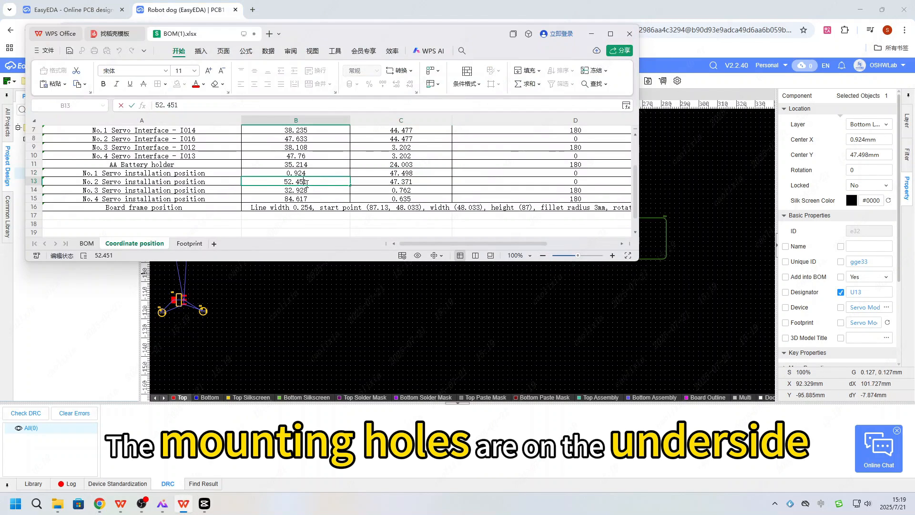
key("alt+Tab")
left_click(508, 259)
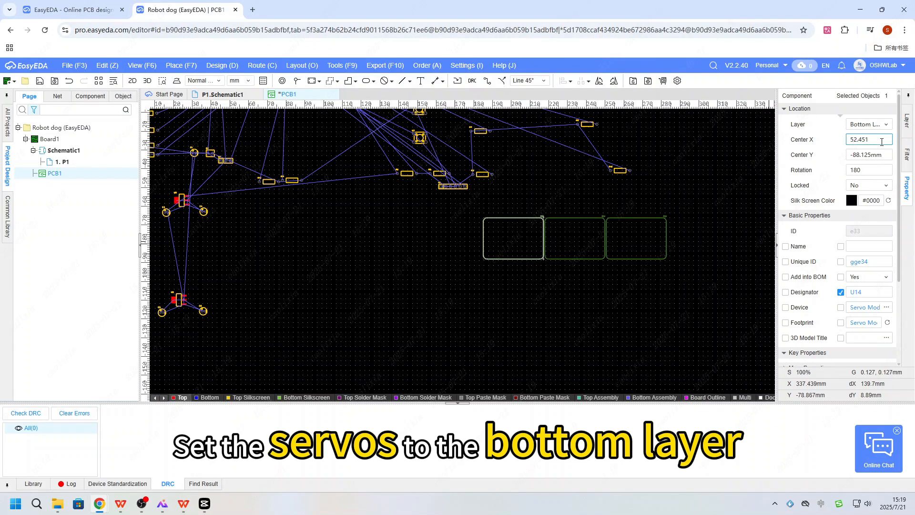
- Copy the No.2 servo installation position's Y coordinate from the workbook and set U14's Center Y to 47.371 mm
left_click(183, 504)
left_click(417, 181)
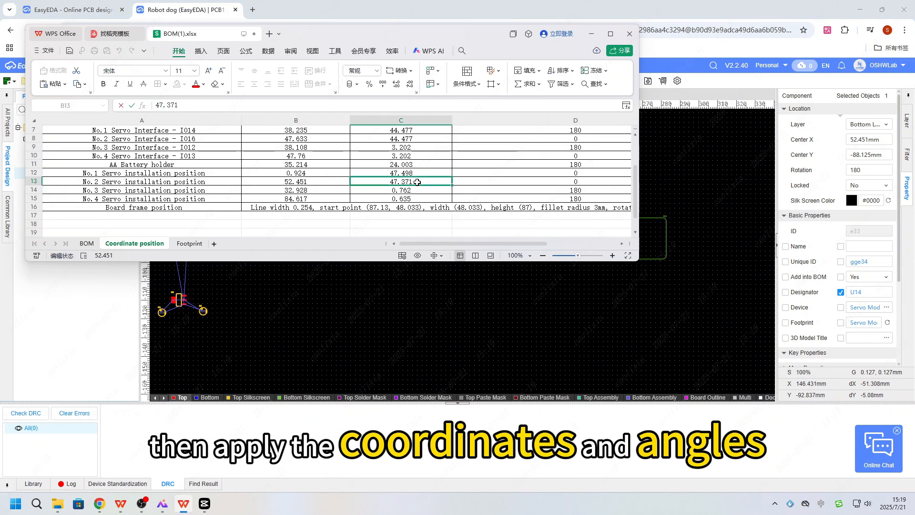
key("ctrl+c")
key("alt+Tab")
left_click(876, 155)
key("ctrl+v")
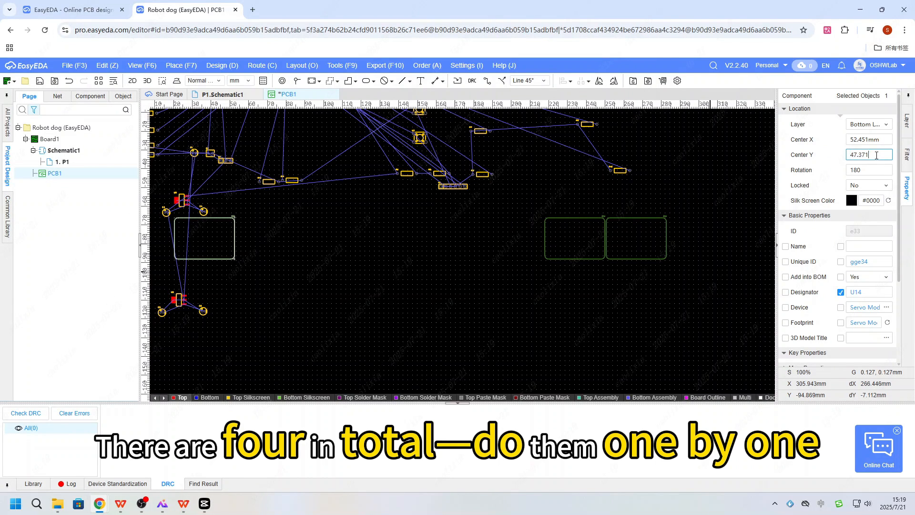
key("Return")
- Select servo model U14 above the board and set its rotation to 0
left_click(184, 504)
left_click(610, 280)
scroll(450, 260, "down", 3)
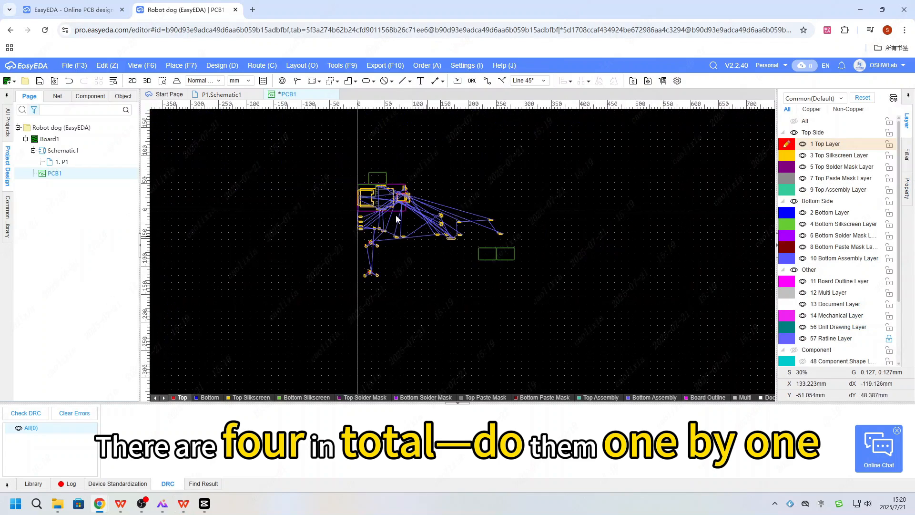
scroll(401, 165, "up", 7)
left_click(401, 165)
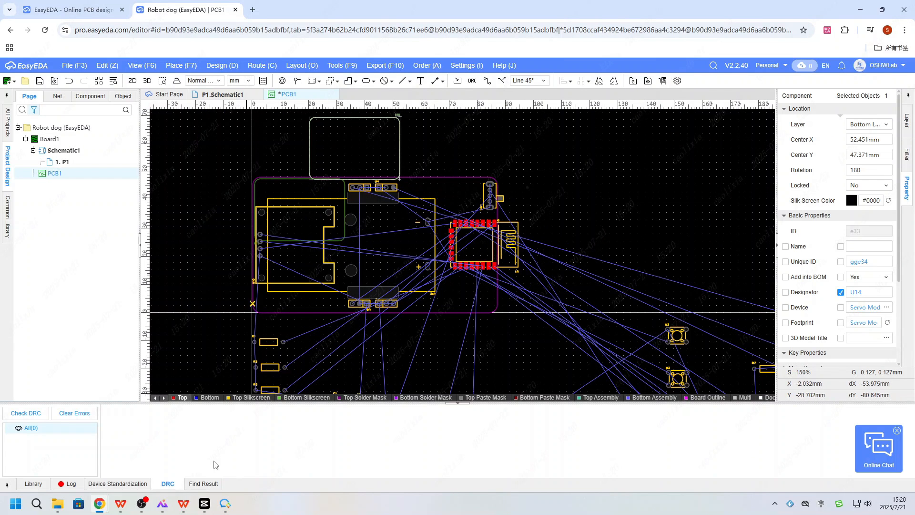
left_click(865, 170)
type("0")
key("Return")
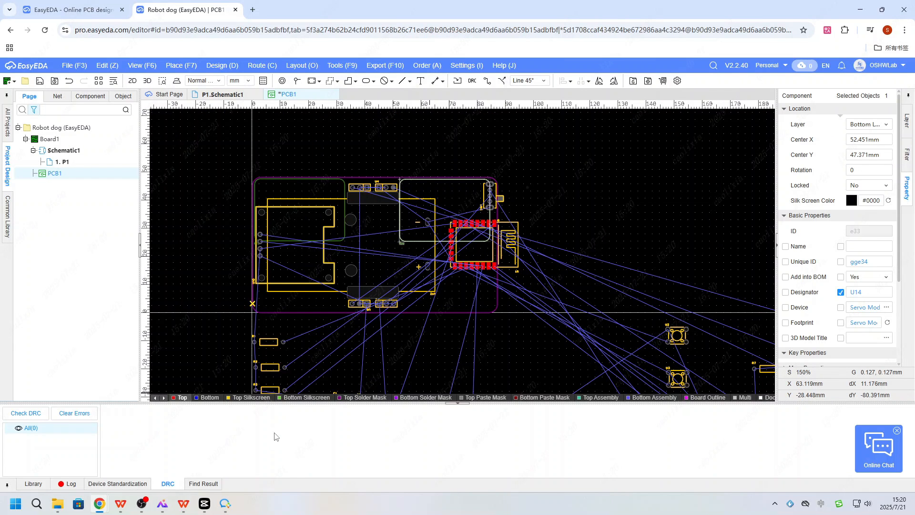
- Copy the No.3 servo installation position's X coordinate from the workbook and set servo model U15's Center X to 32.928 mm
right_click(225, 504)
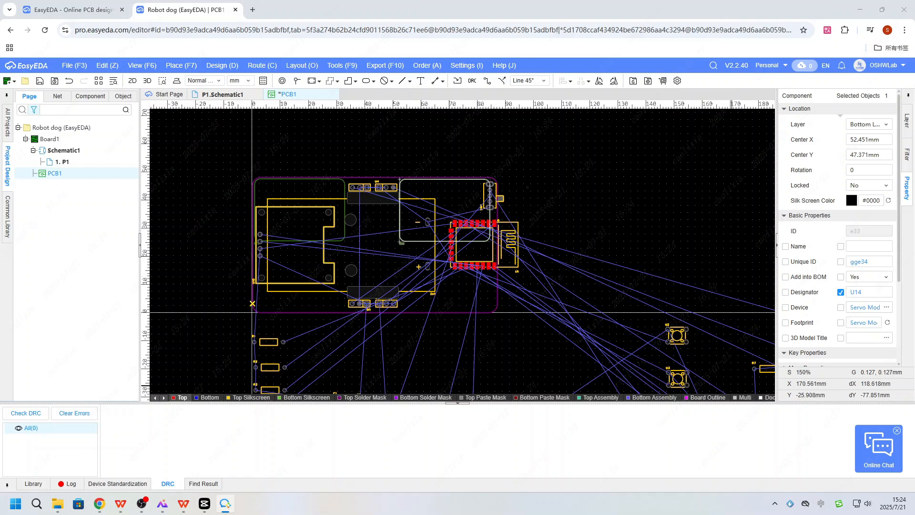
scroll(394, 309, "down", 4)
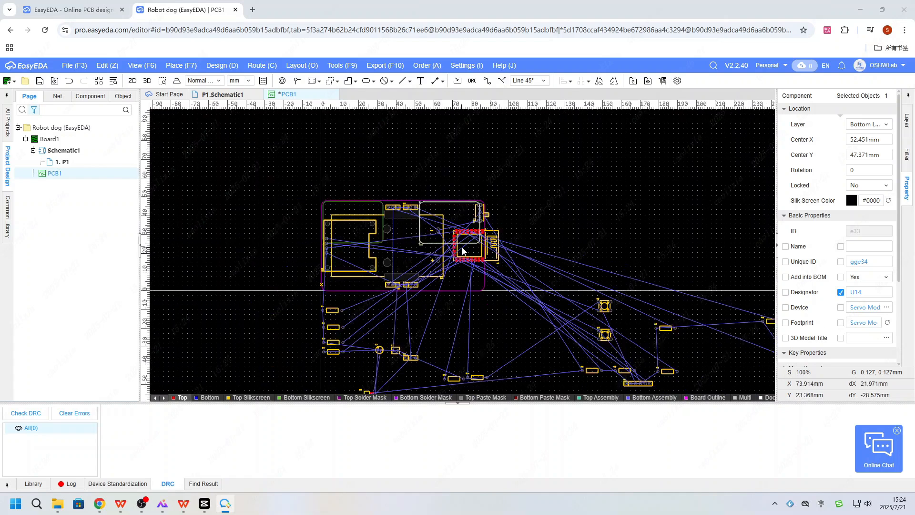
key("alt+Tab")
right_click(225, 504)
left_click(235, 485)
double_click(296, 190)
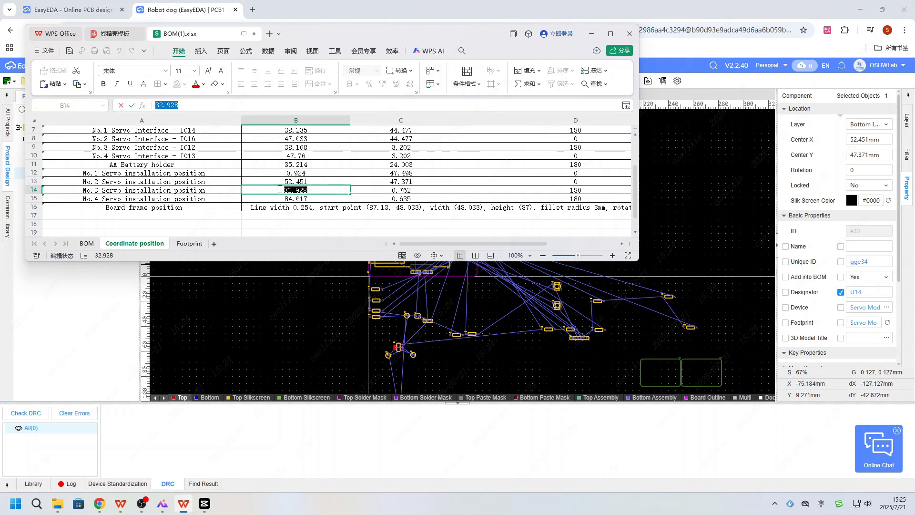
left_click(542, 362)
left_click(681, 370)
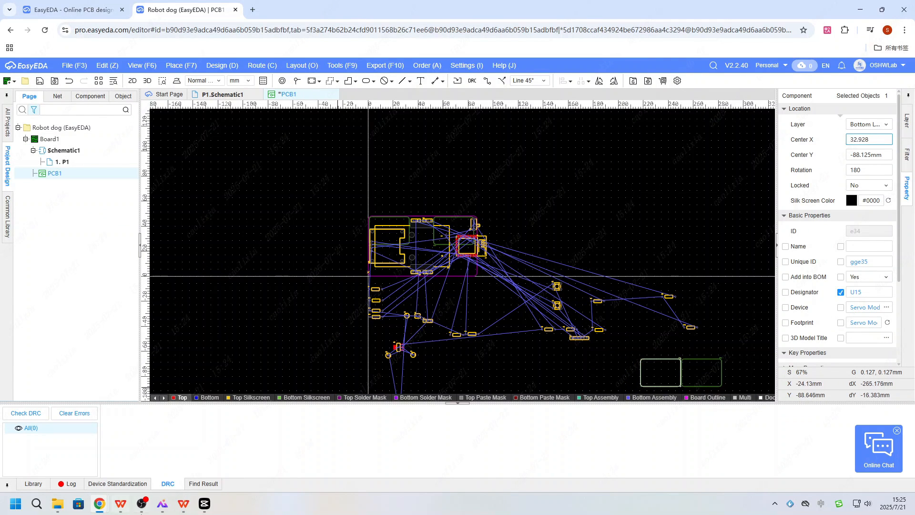
- Copy the No.3 servo installation position's Y coordinate from the workbook and set U15's Center Y to 0.762 mm
left_click(121, 504)
left_click(402, 190)
double_click(403, 190)
left_click(410, 369)
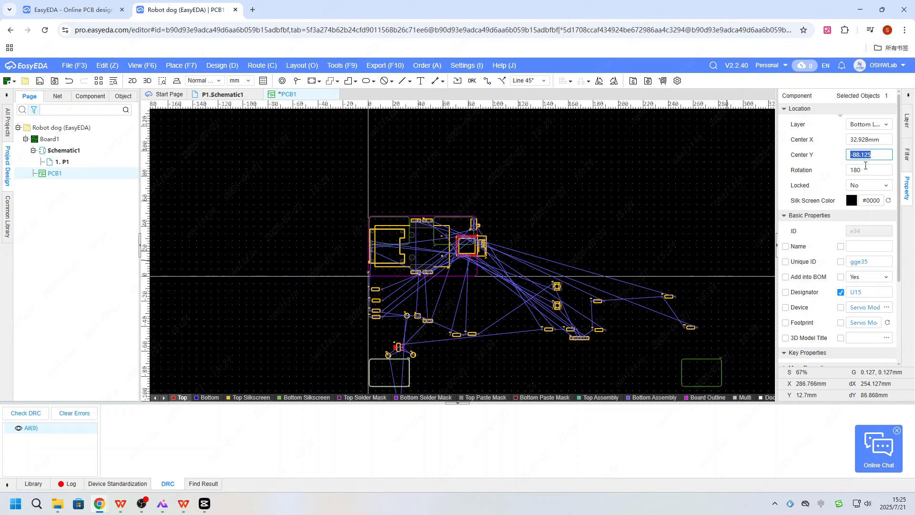
key("ctrl+v")
key("Return")
- Copy the No.4 servo installation position's X coordinate from the workbook and set servo model U16's Center X to 84.617 mm
left_click(184, 504)
double_click(302, 200)
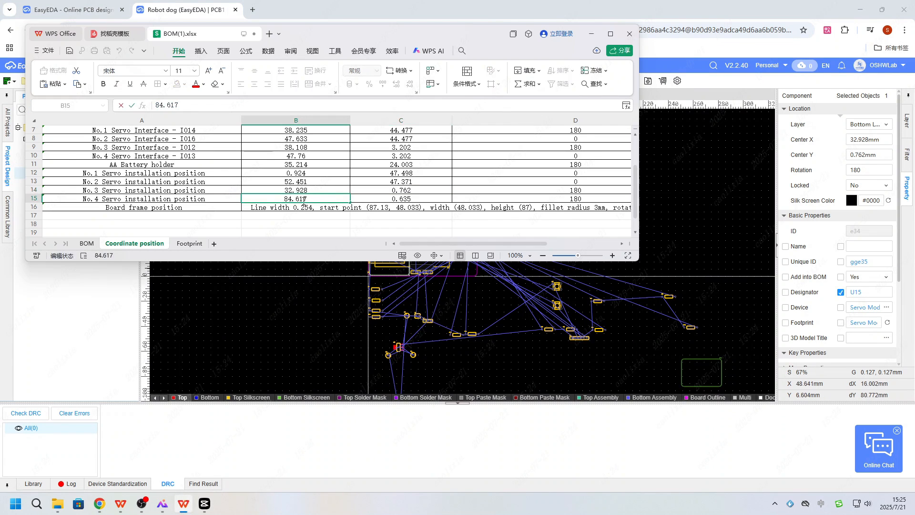
double_click(303, 201)
left_click(580, 373)
left_click(683, 371)
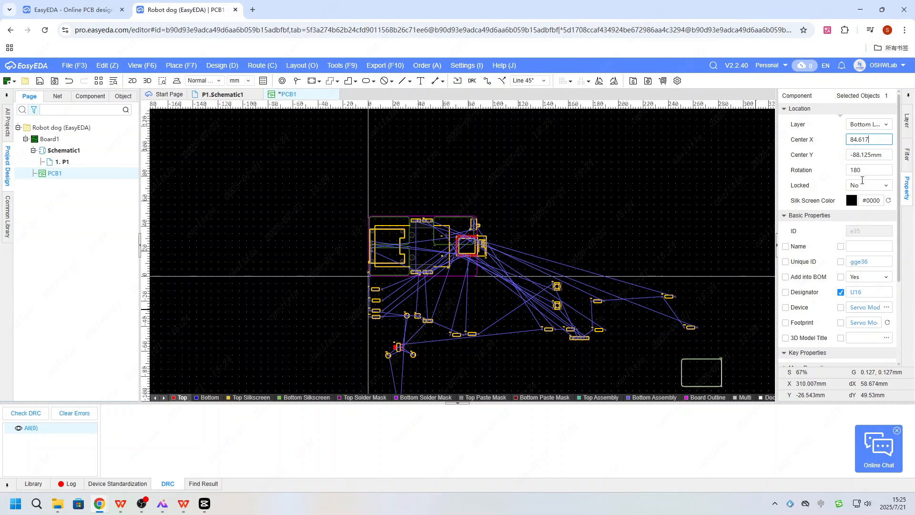
- Copy the No.4 servo installation position's Y coordinate from the workbook and set U16's Center Y to 0.635 mm
left_click(183, 504)
left_click(412, 200)
double_click(413, 200)
left_click(566, 355)
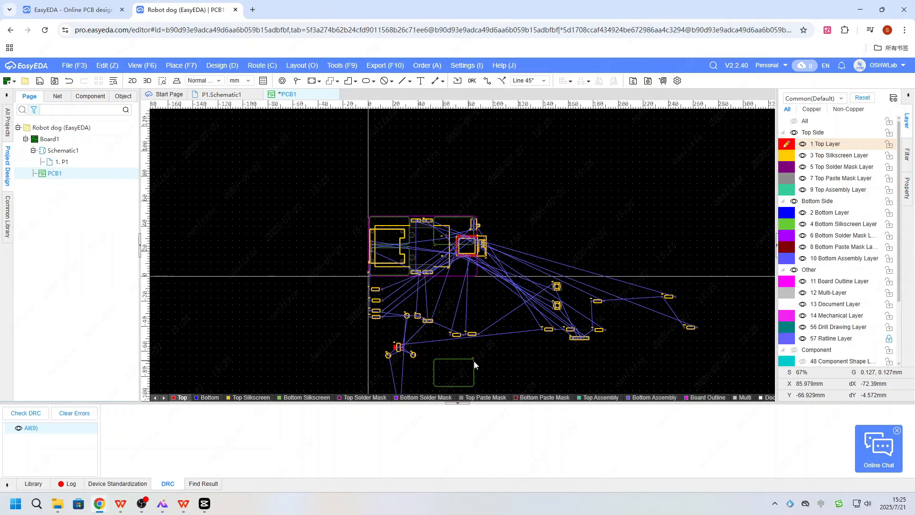
left_click(474, 361)
key("Return")
left_click(397, 394)
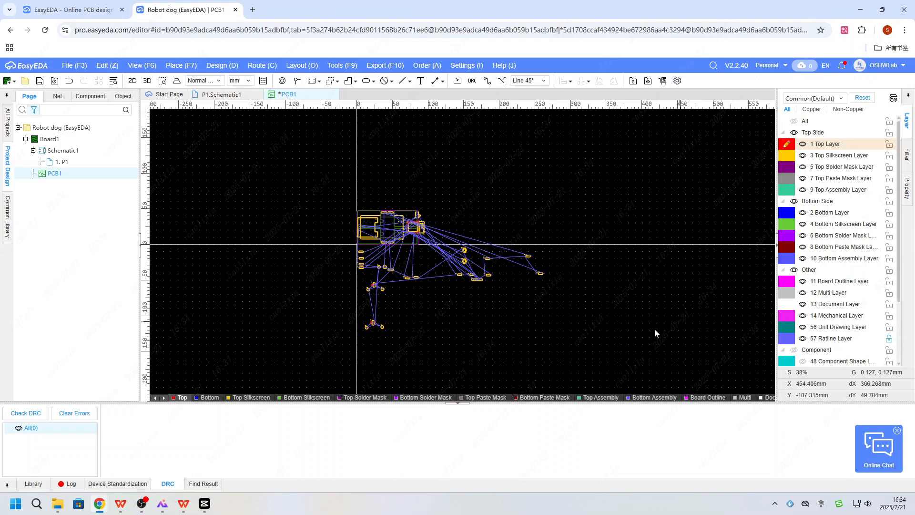
- Select all unplaced components outside the board outline and arrange them in a compact rectangular area beyond the board's upper-right corner
left_click_drag(577, 350, 290, 246)
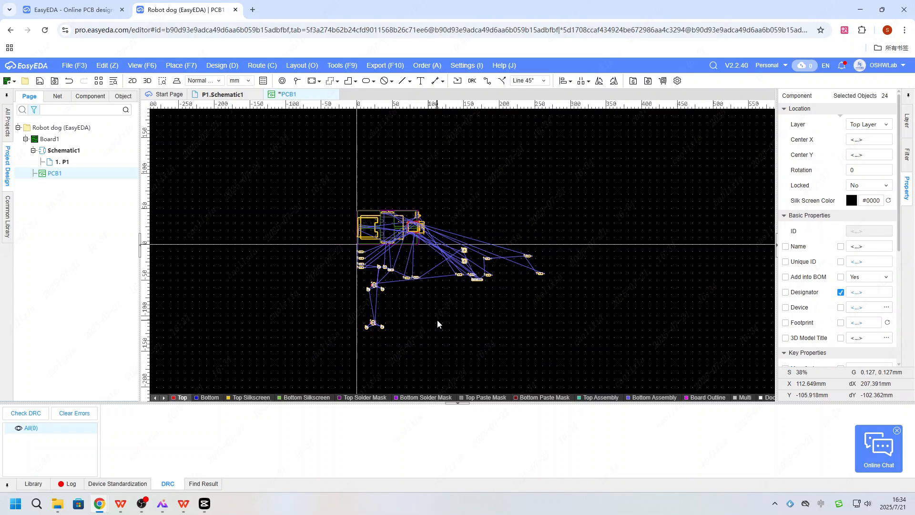
key("p")
mouse_move(440, 184)
left_mouse_down()
mouse_move(491, 217)
mouse_move(478, 211)
left_mouse_up()
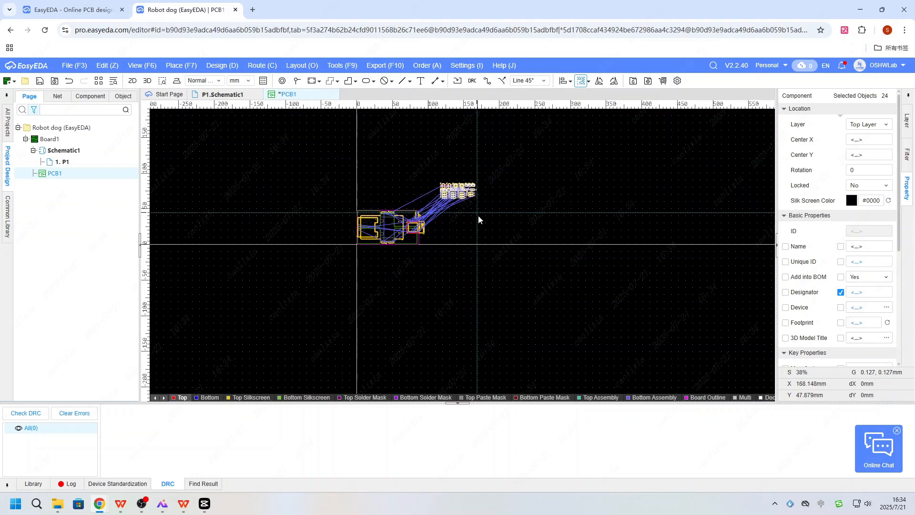
right_click(475, 218)
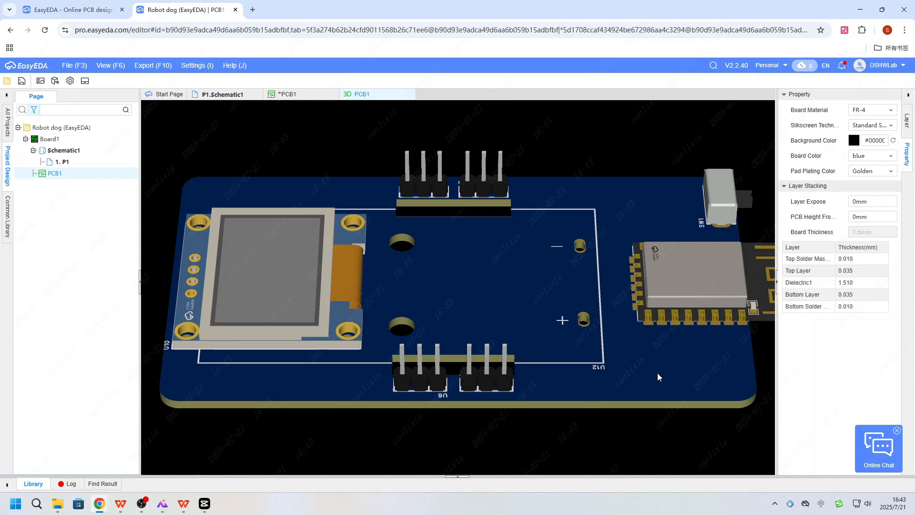
- Examine the board's 3D preview for remaining component space, and return to the PCB layout
scroll(656, 373, "down", 3)
scroll(655, 373, "up", 3)
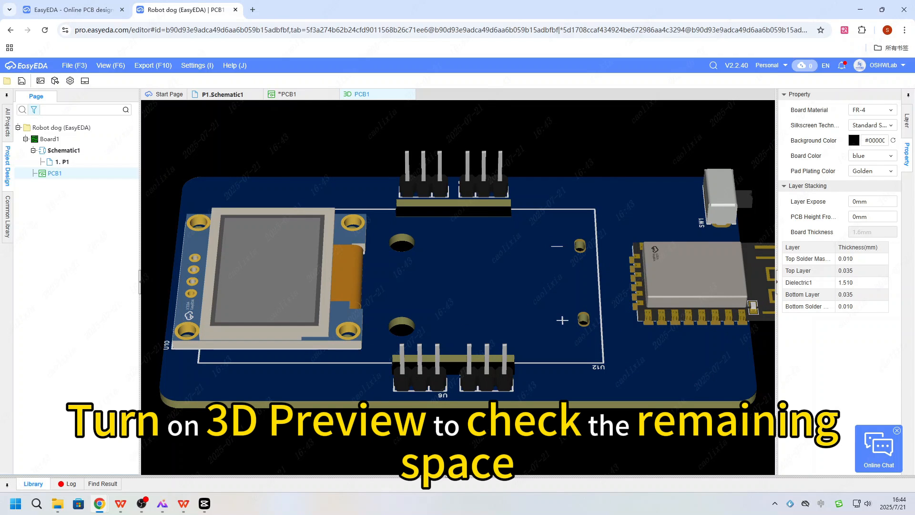
left_click(286, 94)
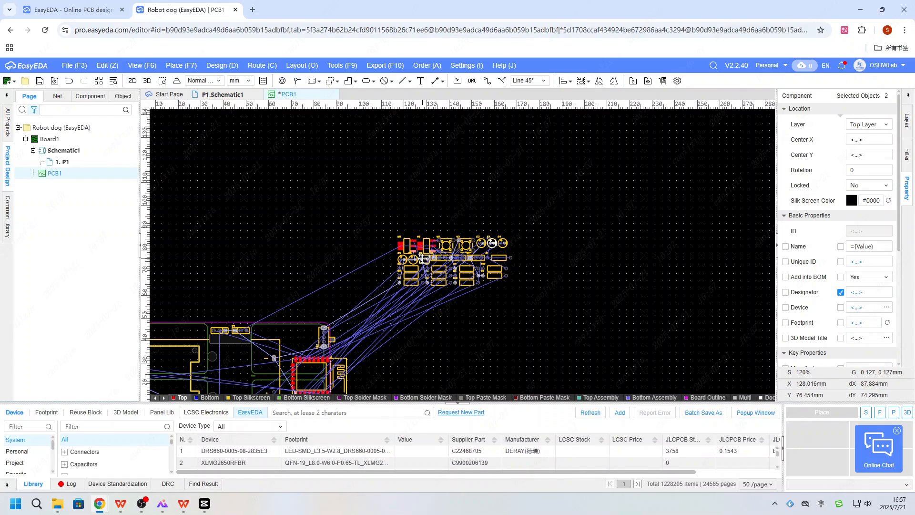
- Leave single routing and position capacitor C2 beside the ESP module at about X 67.9 mm, Y 32.6 mm
scroll(424, 259, "down", 5)
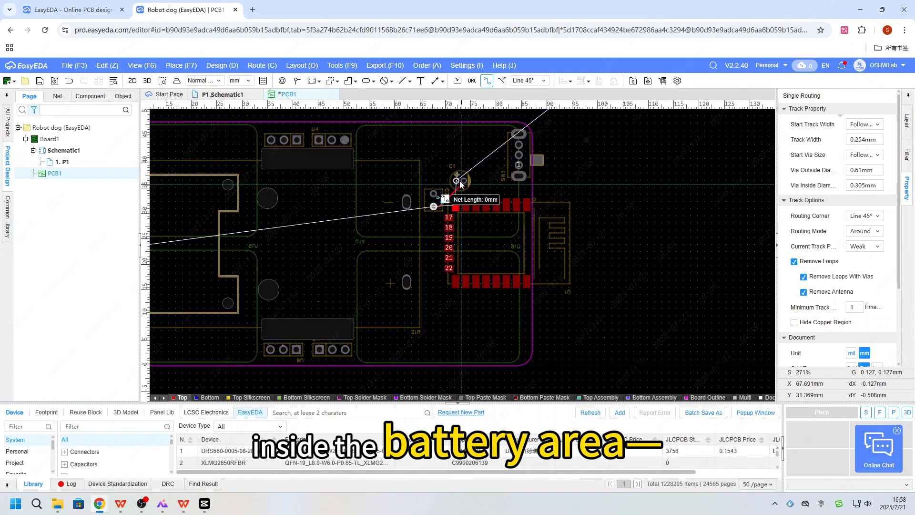
scroll(461, 185, "up", 5)
key("Escape")
left_click(400, 259)
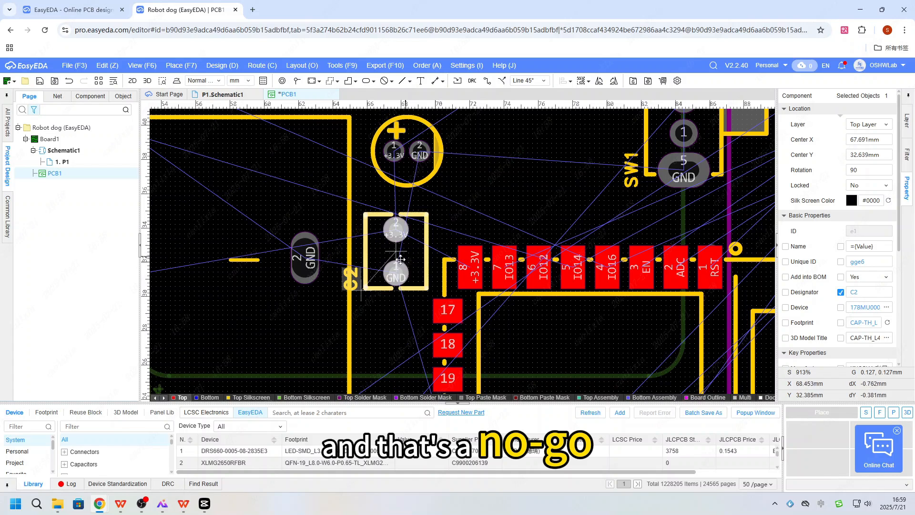
left_click_drag(401, 259, 405, 259)
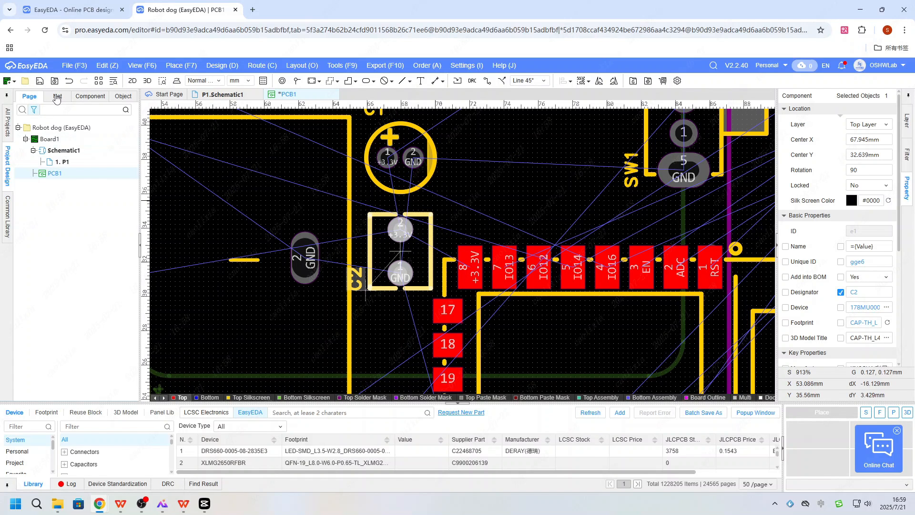
- Expand the ratlines in the net list and hide the GND ratlines
left_click(56, 97)
left_click(20, 156)
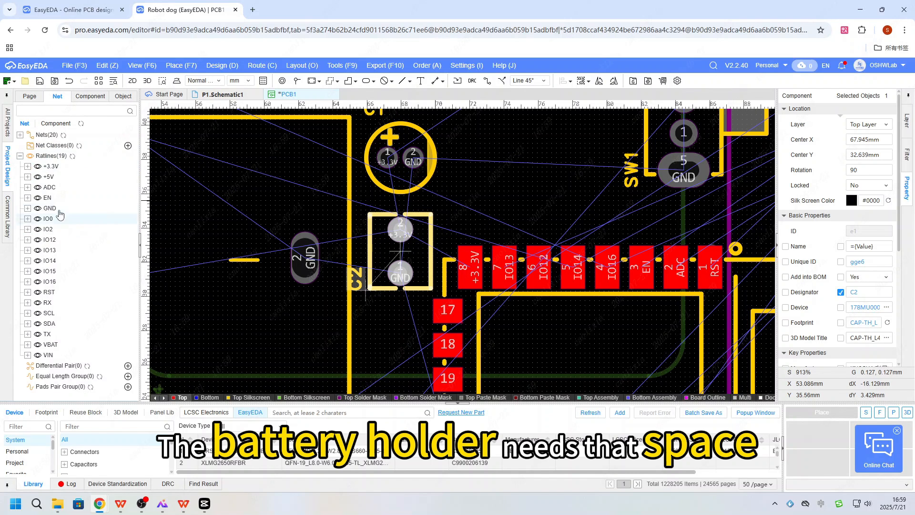
scroll(451, 210, "down", 5)
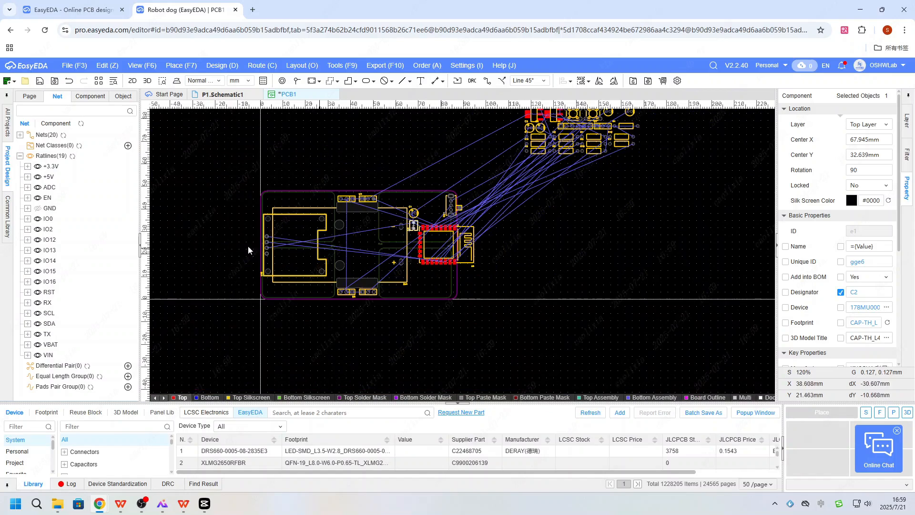
scroll(418, 217, "up", 5)
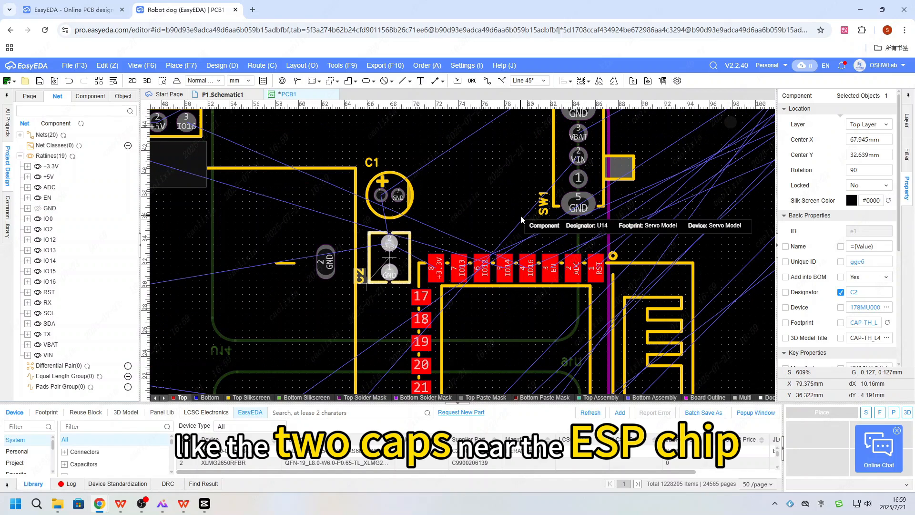
- Cross-select the 3.3V LDO circuit from the schematic and move U9, C5 and C6 together just below the board's lower-right corner
scroll(521, 219, "down", 1)
left_click(222, 94)
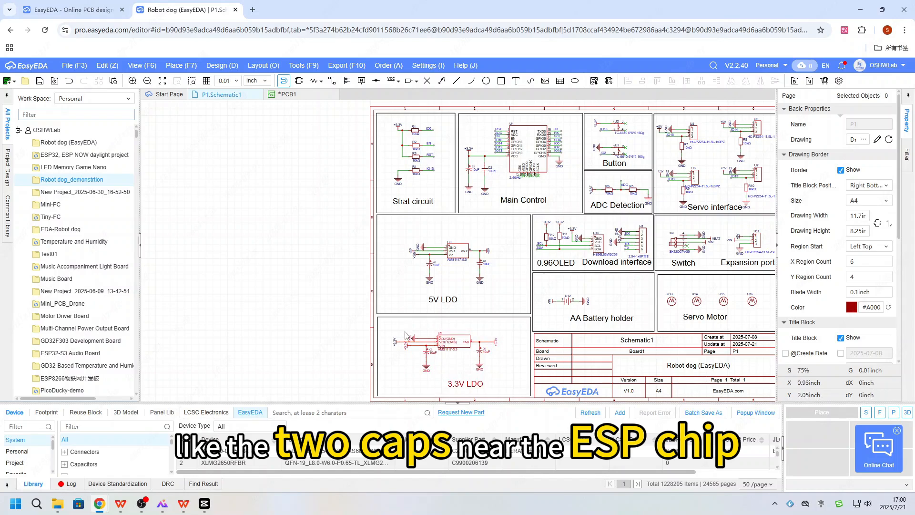
key("shift+x")
scroll(458, 262, "up", 3)
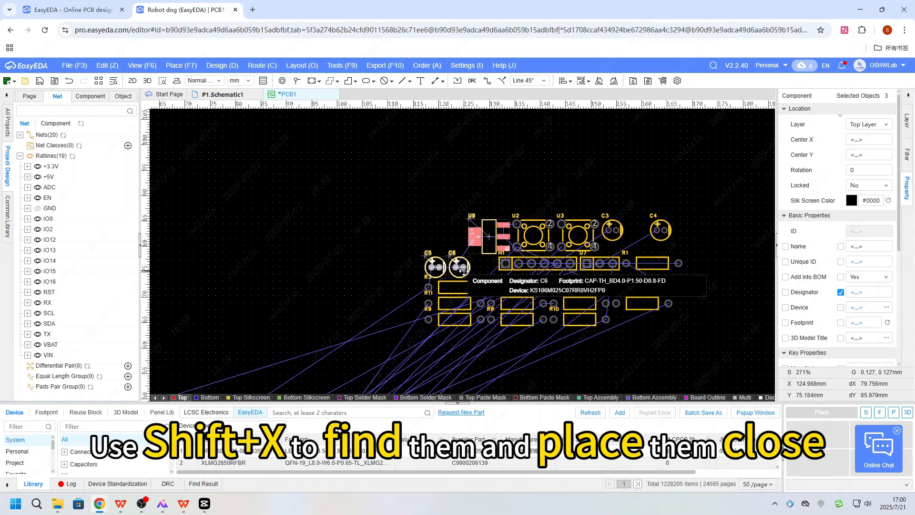
left_click_drag(486, 235, 460, 305)
scroll(510, 221, "down", 4)
scroll(462, 318, "up", 5)
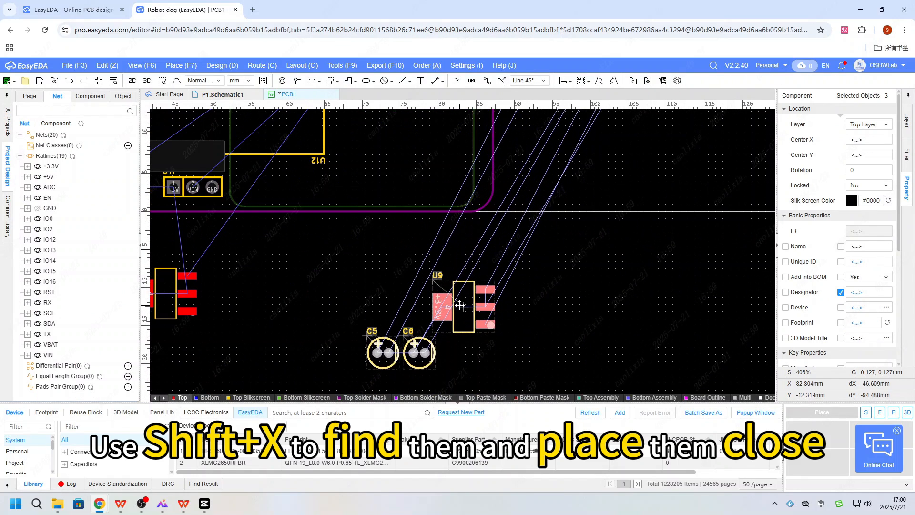
scroll(460, 306, "down", 6)
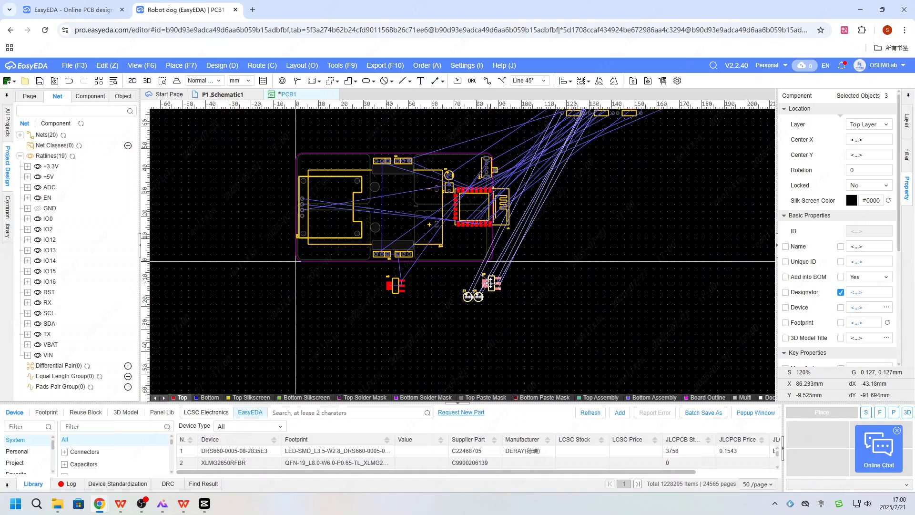
- Place the 3.3V LDO U9 near the board's upper edge and put capacitor C5, rotated 90 degrees, beside its tab pad
scroll(456, 136, "up", 3)
left_click(469, 233)
left_click(394, 283)
left_click_drag(395, 283, 416, 229)
scroll(417, 230, "up", 3)
key("space")
left_click_drag(541, 249, 511, 248)
left_click(415, 208)
- Move capacitor C1 between U9 and switch SW1, rotate it so its +3.3V pad is uppermost, and fine-tune the capacitor spacing
scroll(414, 208, "down", 2)
left_click_drag(447, 289, 573, 218)
scroll(498, 208, "up", 2)
key("space")
key("space")
left_click_drag(636, 221, 615, 216)
key("space")
left_click_drag(289, 221, 290, 238)
scroll(512, 169, "down", 2)
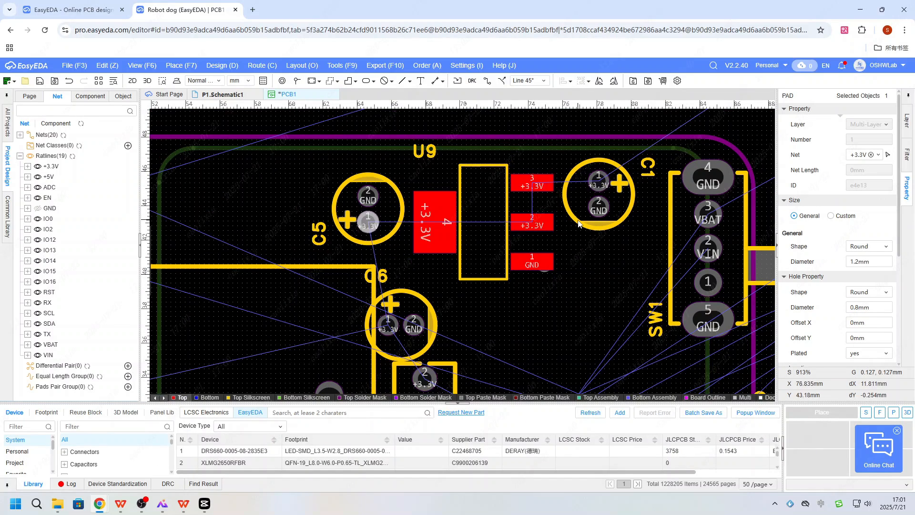
- Cross-select the 5V LDO circuit from the schematic and gather the LDO with capacitors C3 and C4 below the board's lower-right corner
left_click(238, 96)
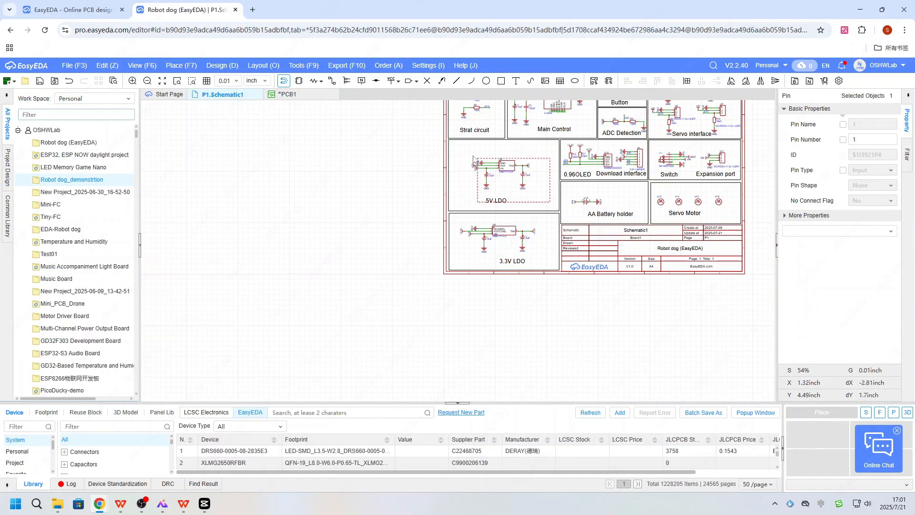
left_click_drag(473, 159, 470, 157)
key("shift+x")
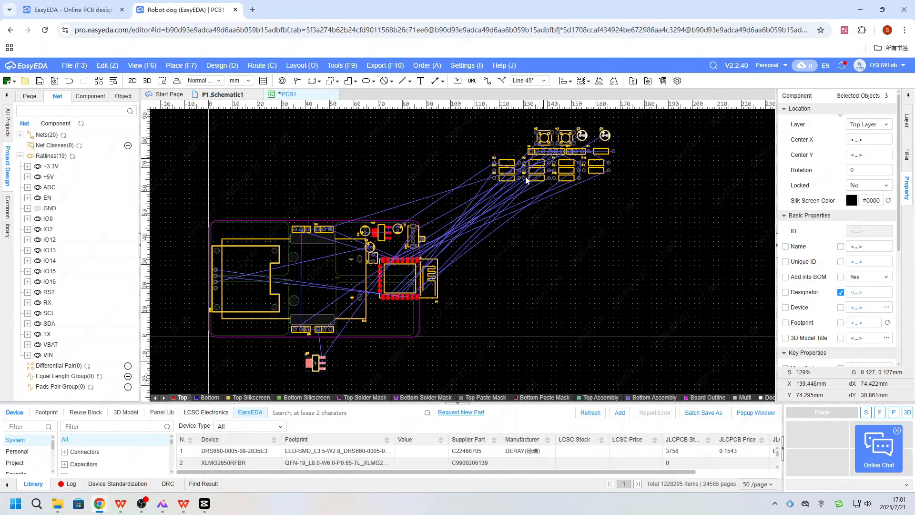
left_click_drag(313, 361, 453, 379)
left_click(749, 176)
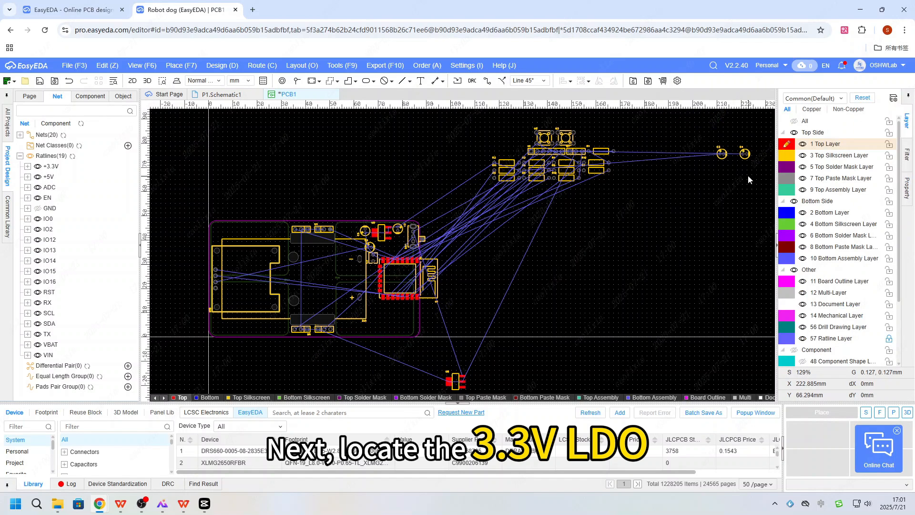
left_click_drag(750, 175, 454, 343)
scroll(477, 344, "up", 3)
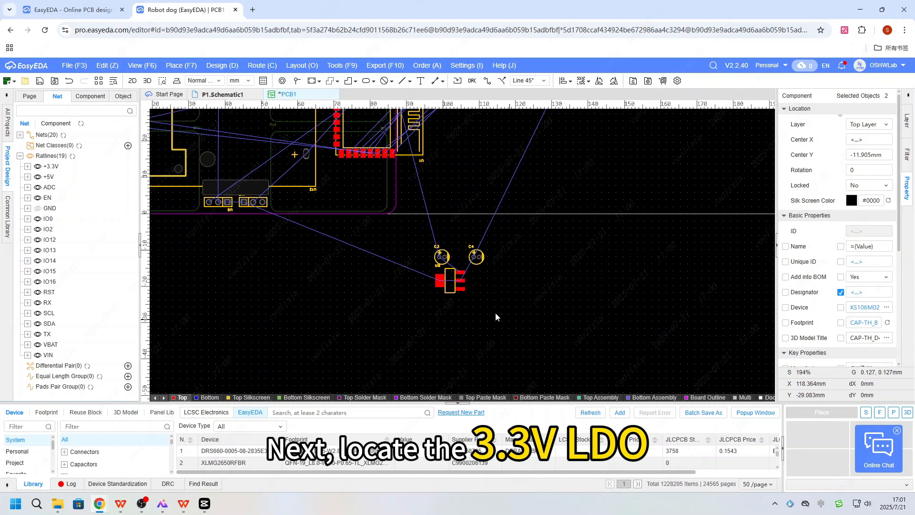
- Move the 5V LDO circuit onto the board's lower-right area and place rotated capacitor C3 to the right of U8
left_click(455, 281, "ctrl")
left_click_drag(455, 281, 418, 244)
scroll(427, 247, "down", 5)
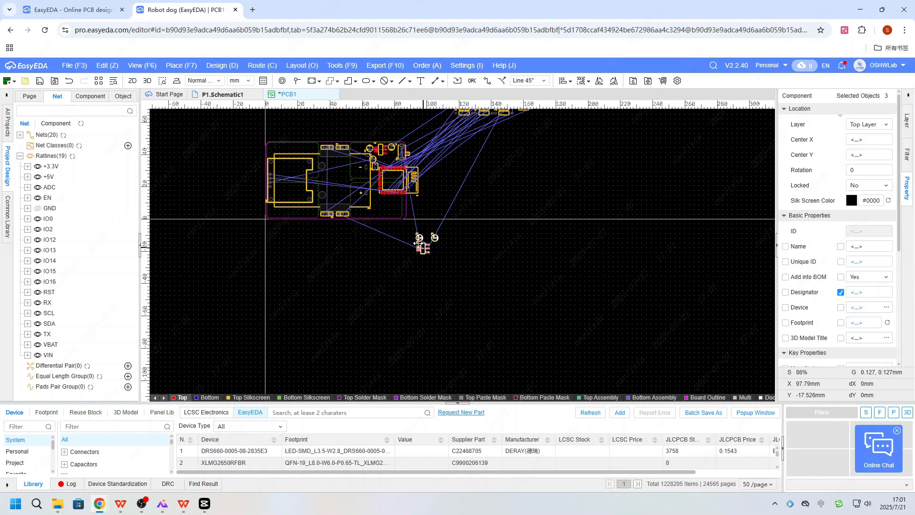
left_click(402, 233)
scroll(448, 244, "up", 10)
left_click_drag(417, 211, 493, 255)
key("space")
key("space")
key("space")
- Place capacitor C4, rotated, beside U8's +5V tab pad and shift U8 slightly up and to the left
left_click_drag(485, 204, 350, 262)
key("space")
key("space")
key("space")
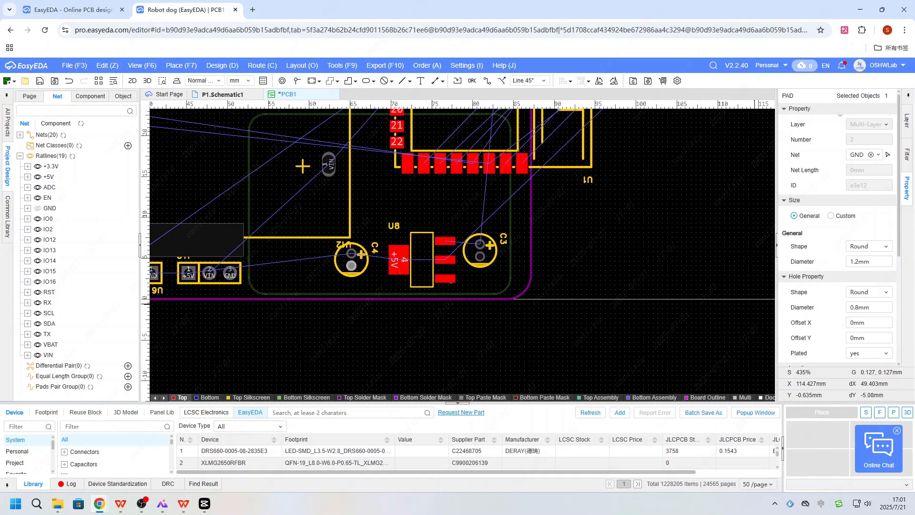
left_click_drag(428, 261, 413, 245)
- Rotate C3 so its plus mark is at the upper left, place it beside U8's upper pad, and nudge C4
key("space")
left_click_drag(354, 258, 350, 262)
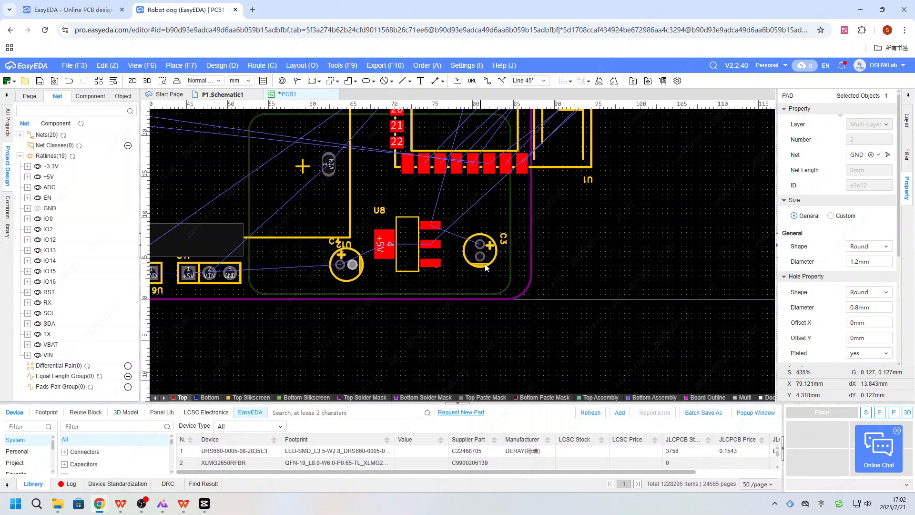
key("space")
key("space")
left_click_drag(484, 254, 472, 228)
key("space")
key("space")
key("space")
left_click_drag(343, 266, 346, 266)
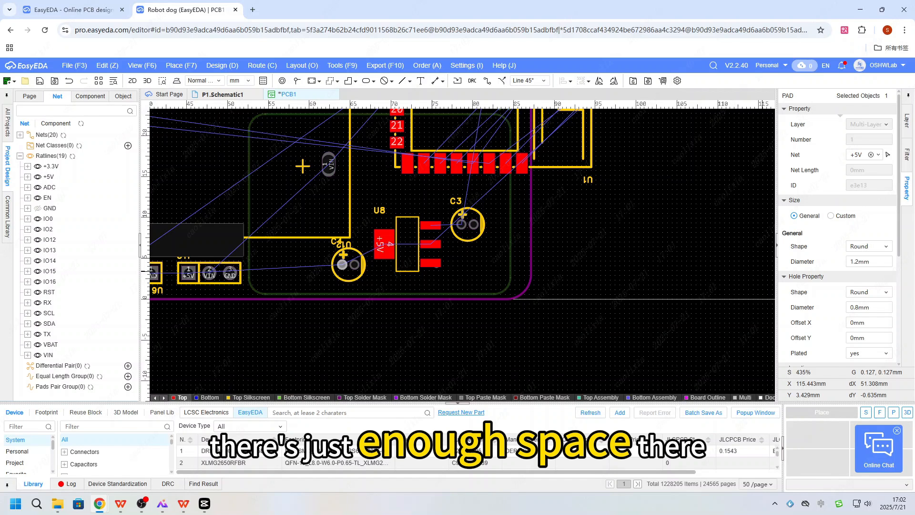
- Cross-select buttons U2 and U3 from the schematic's Button circuit and move them together beside the board's left edge
left_click(243, 95)
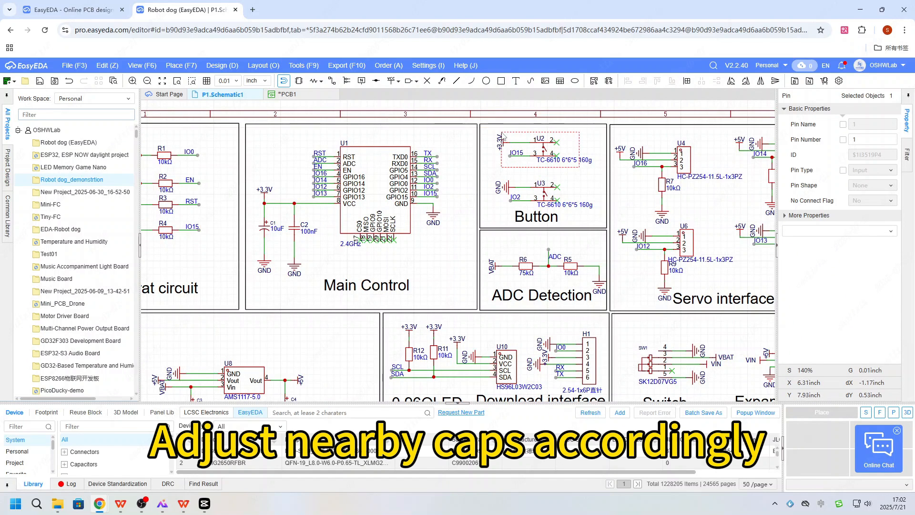
left_click_drag(588, 219, 500, 134)
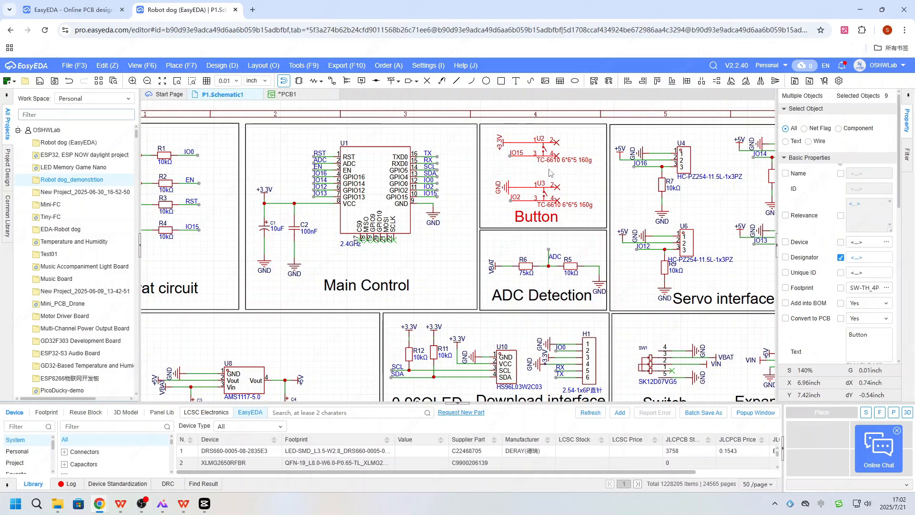
key("ctrl+shift+x")
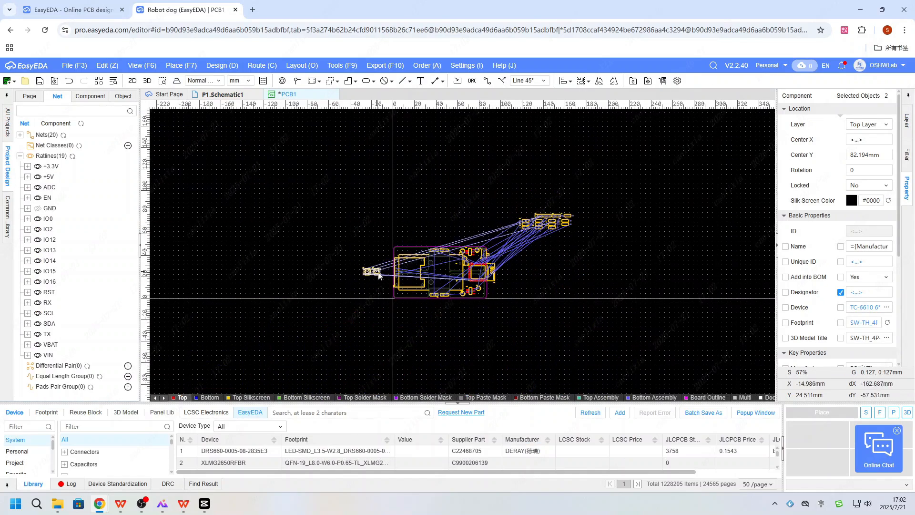
scroll(384, 250, "up", 4)
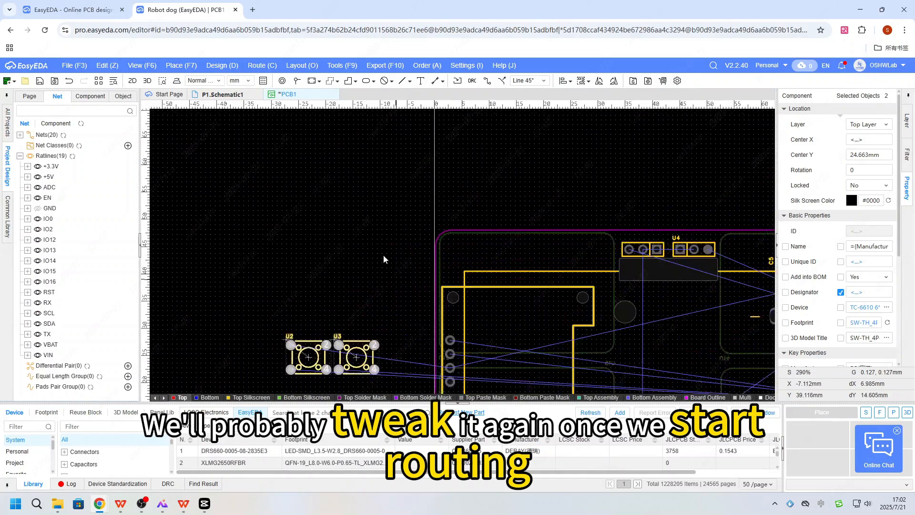
- Place button U3 in the board's upper-left corner and rotate it to 180 degrees
right_click_drag(361, 385, 335, 288)
left_click(326, 260)
left_click_drag(327, 260, 438, 162)
scroll(438, 160, "up", 2)
scroll(435, 161, "down", 1)
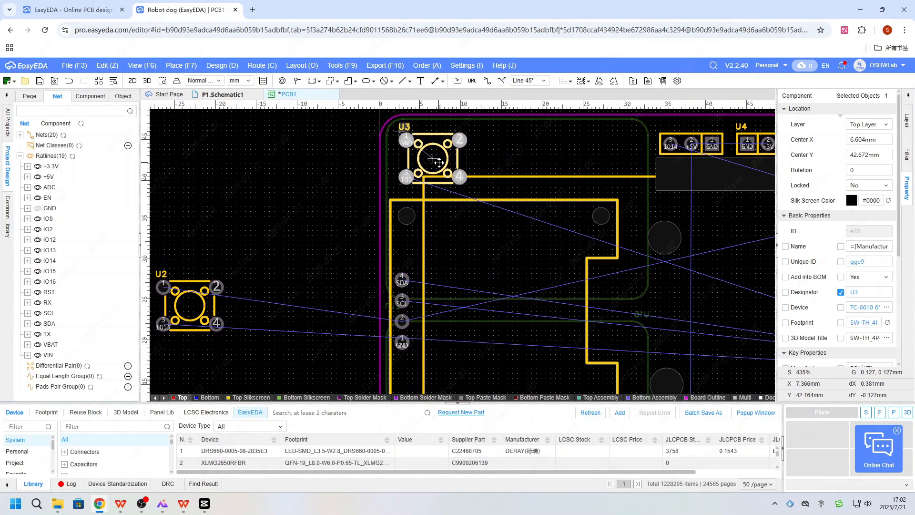
key("space")
key("space")
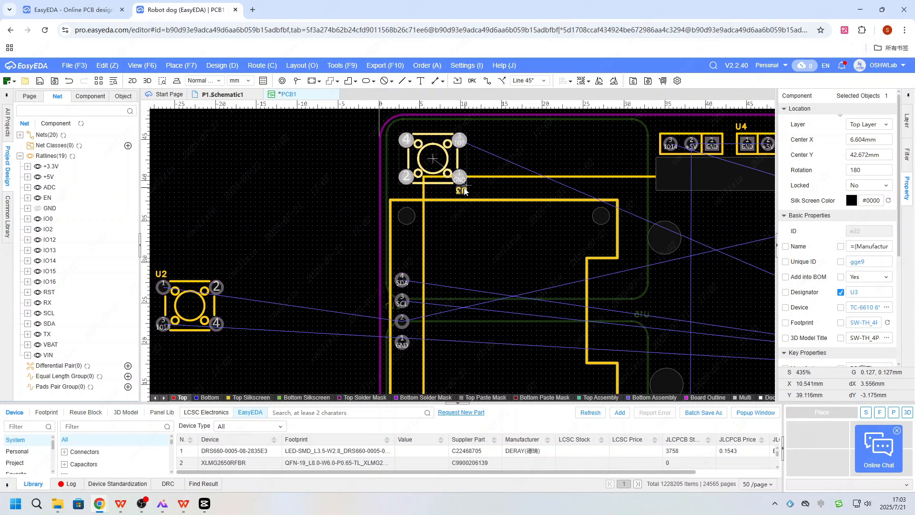
scroll(458, 182, "up", 2)
scroll(629, 209, "down", 4)
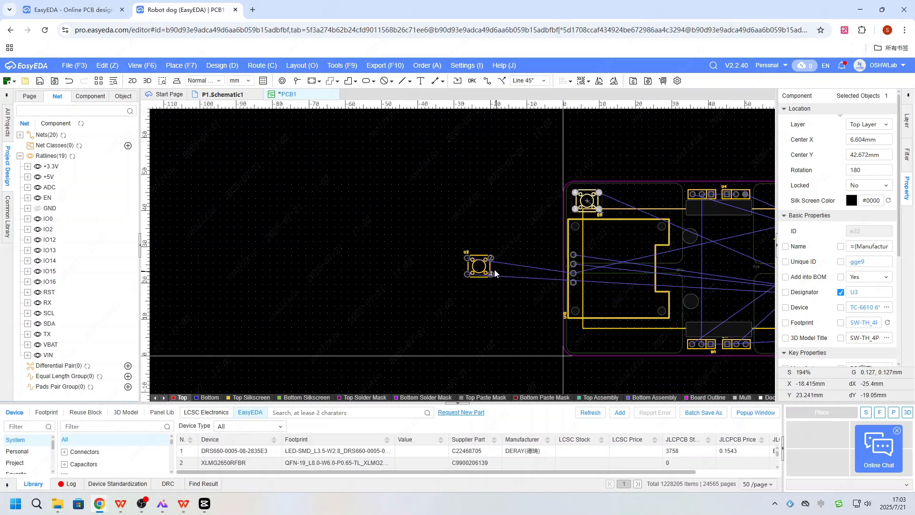
- Move button U3 to the board's lower-left corner and place button U2 in the upper-left corner
left_click_drag(591, 200, 589, 342)
scroll(594, 200, "up", 4)
left_click_drag(480, 262, 576, 180)
scroll(549, 190, "down", 4)
left_click(570, 326)
scroll(570, 326, "up", 4)
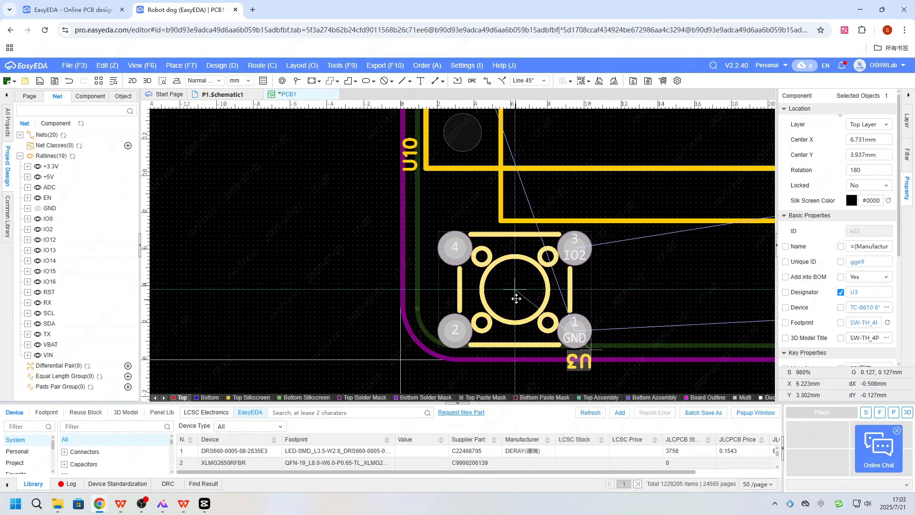
scroll(572, 267, "down", 3)
left_click(564, 186)
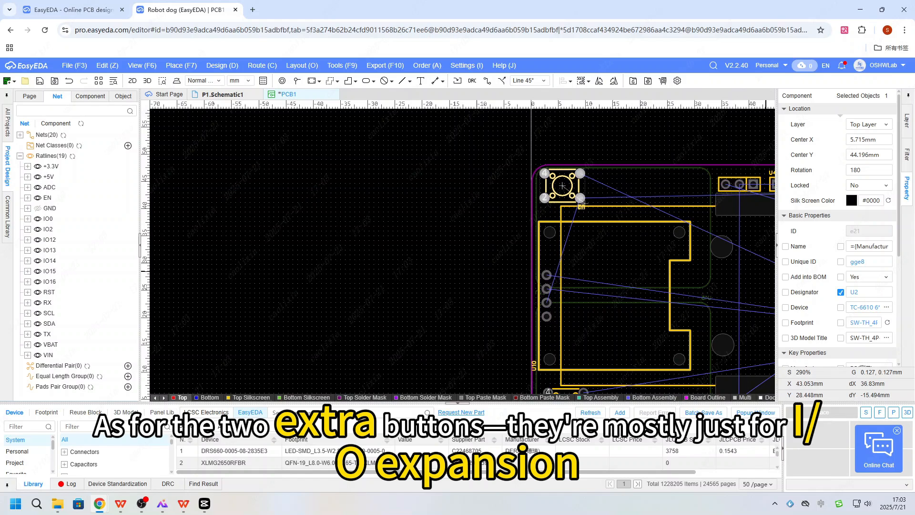
scroll(525, 260, "down", 1)
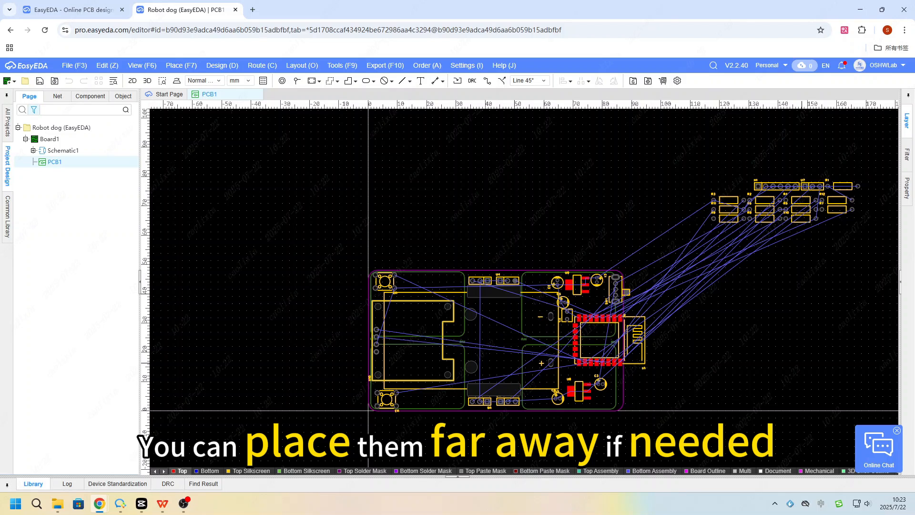
- Open the schematic page for cross-selection and place start-circuit resistor R1 just below module U1 on the PCB
double_click(85, 154)
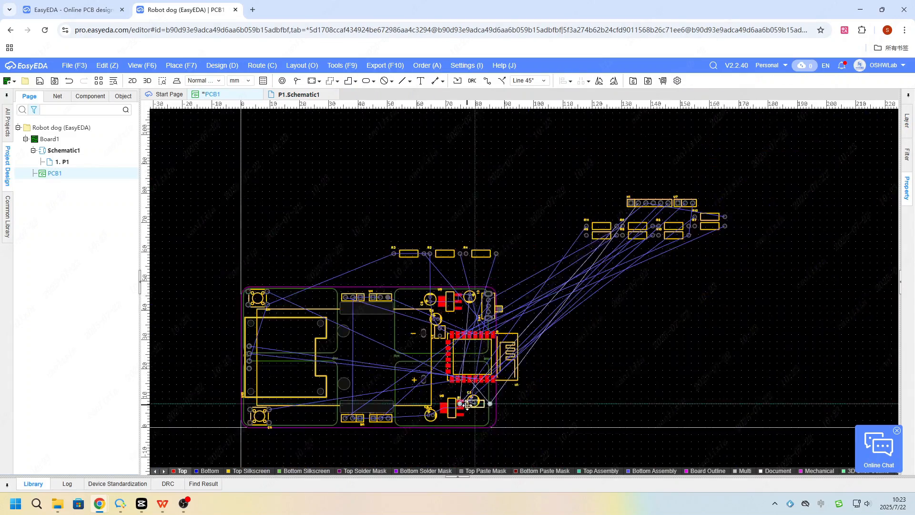
left_click_drag(467, 405, 407, 352)
scroll(463, 408, "up", 3)
scroll(474, 332, "down", 3)
left_click(304, 97)
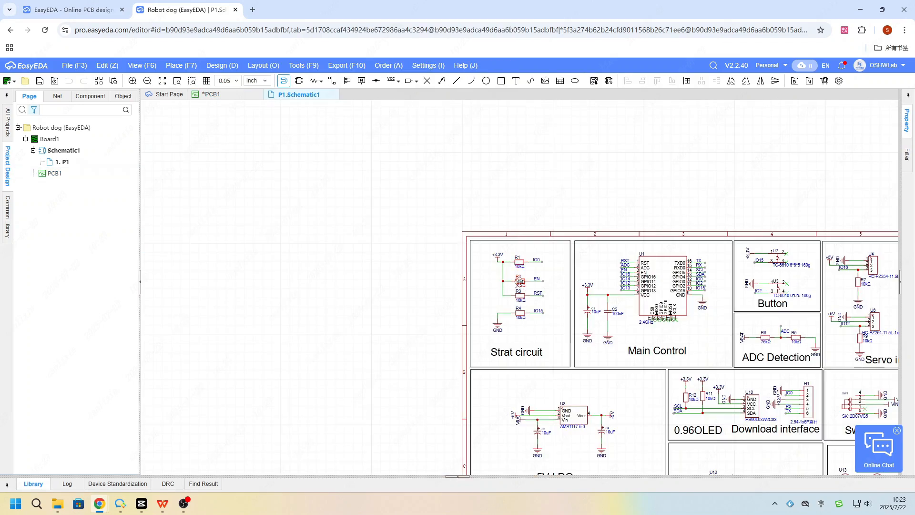
- Locate start-circuit resistors R2 and R3 from the schematic and stack them between U9 and module U1
left_click(516, 277)
key("shift+x")
left_click_drag(522, 288, 538, 355)
scroll(538, 355, "up", 4)
left_click(601, 204)
left_click(563, 196)
key("shift+x")
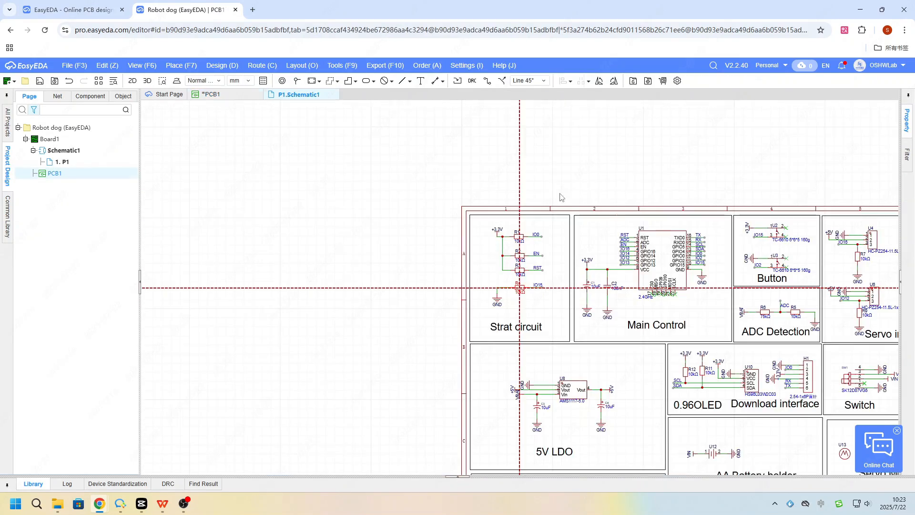
- Locate start-circuit resistor R4 from the schematic and move it onto the board below module U1
scroll(519, 272, "up", 5)
left_click(517, 264)
key("shift+x")
left_click_drag(521, 288, 431, 186)
left_click(304, 95)
key("shift+x")
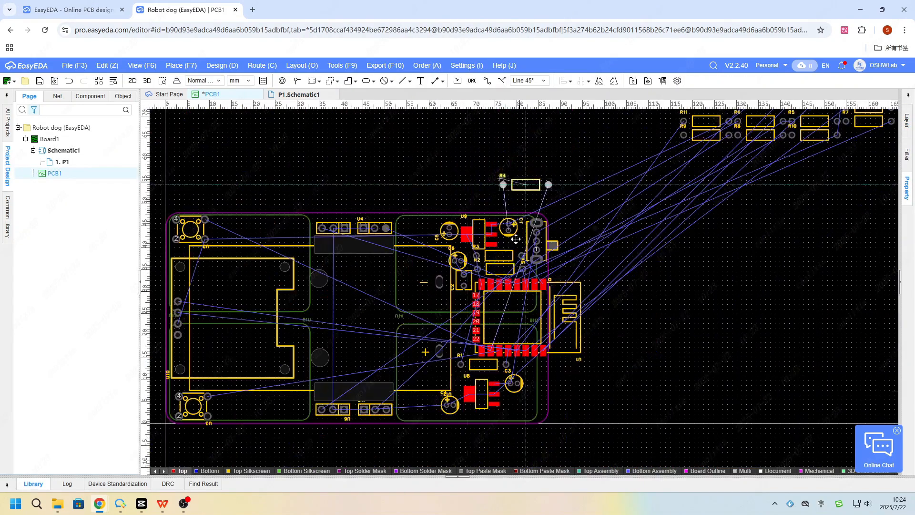
left_click_drag(518, 184, 470, 329)
- Shift the 5V LDO parts down and to the left, and align R1 directly beneath R4
scroll(482, 384, "up", 3)
scroll(493, 292, "down", 1)
left_click_drag(495, 360, 454, 382)
left_click_drag(554, 347, 516, 391)
left_click_drag(479, 325, 481, 333)
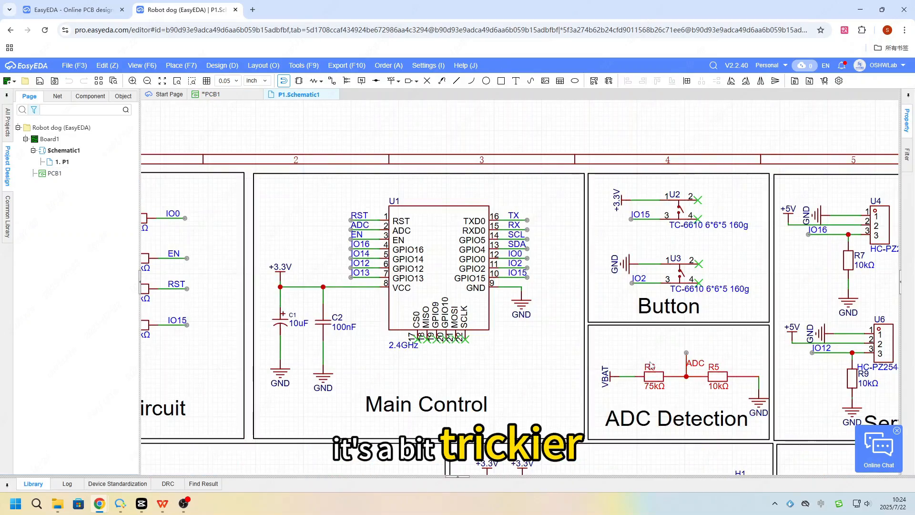
- Cross-select ADC-detection resistors R5 and R6 from the schematic and move them beside the board's lower-right corner
key("shift+x")
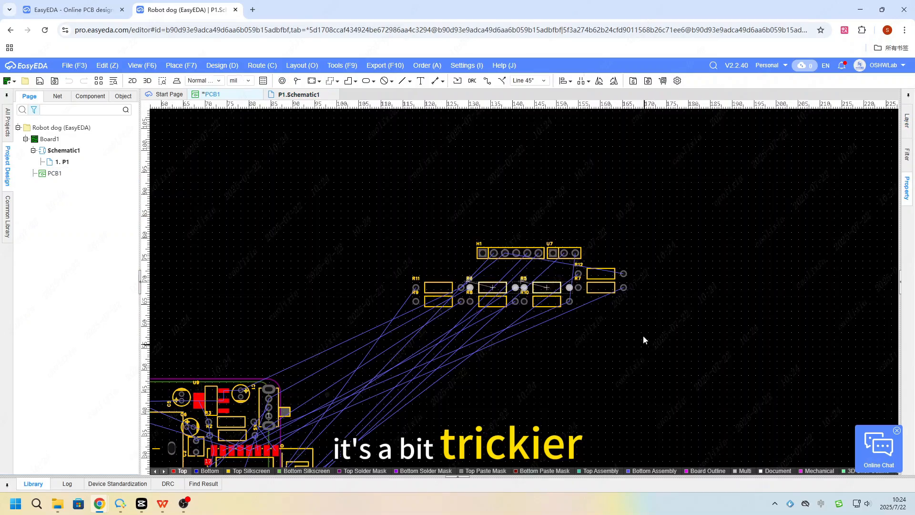
scroll(549, 287, "down", 4)
mouse_move(553, 289)
left_mouse_down()
mouse_move(495, 292)
mouse_move(550, 289)
left_mouse_up()
scroll(491, 281, "up", 3)
scroll(549, 289, "down", 1)
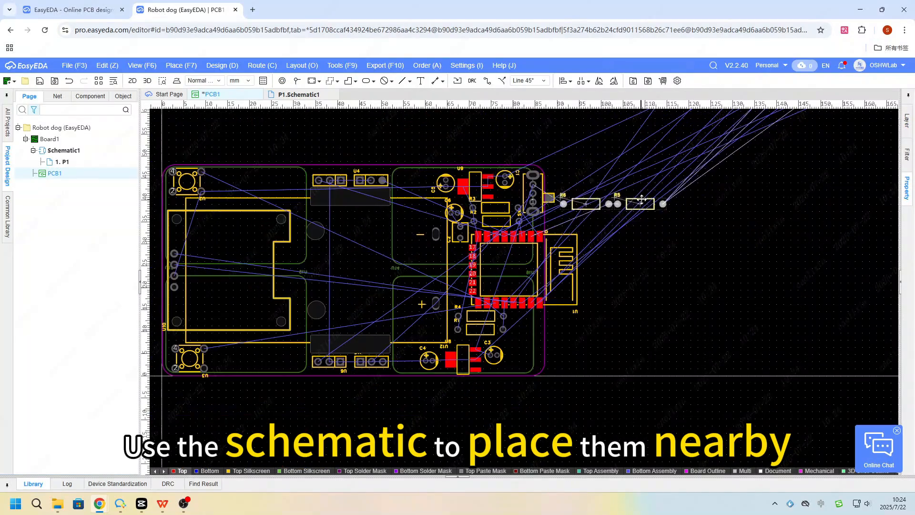
left_click(663, 216)
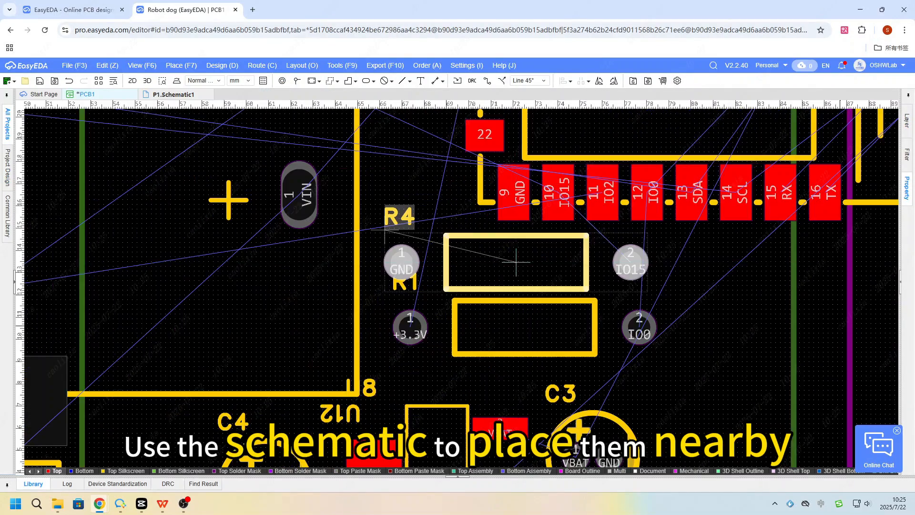
scroll(491, 298, "down", 3)
scroll(535, 312, "down", 2)
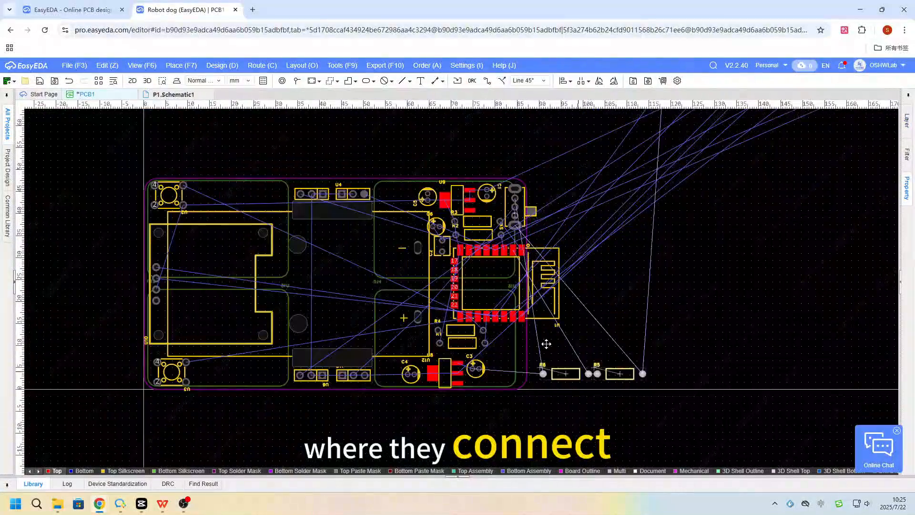
- Place R6 and R5 side by side, rotated vertically, below module U1's RX and TX end, and adjust C3
scroll(544, 345, "up", 6)
left_click_drag(641, 319, 439, 339)
key("space")
left_click_drag(828, 319, 490, 344)
key("space")
scroll(647, 407, "down", 2)
left_click(428, 345)
scroll(427, 346, "up", 4)
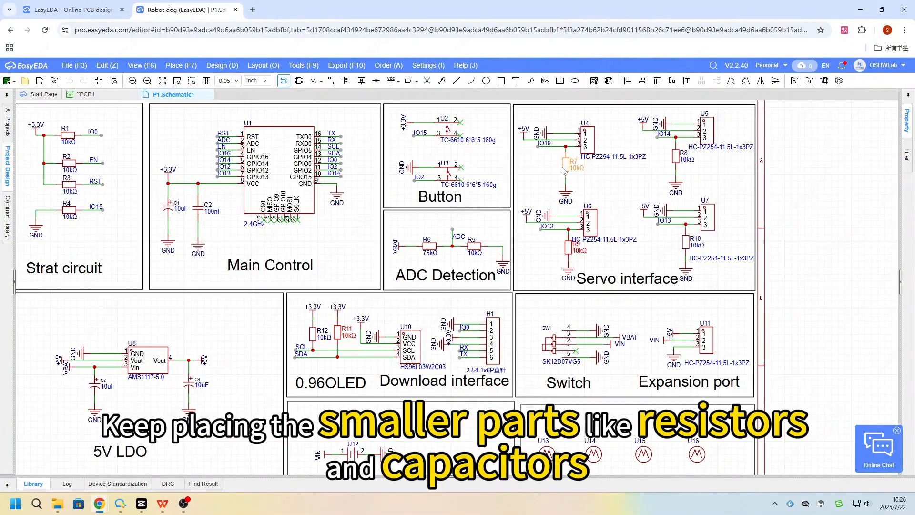
- Cross-select servo resistor R7 from the schematic and place it horizontally between header U4 and capacitor C5
left_click(564, 170, "ctrl")
key("shift+x")
scroll(535, 329, "up", 4)
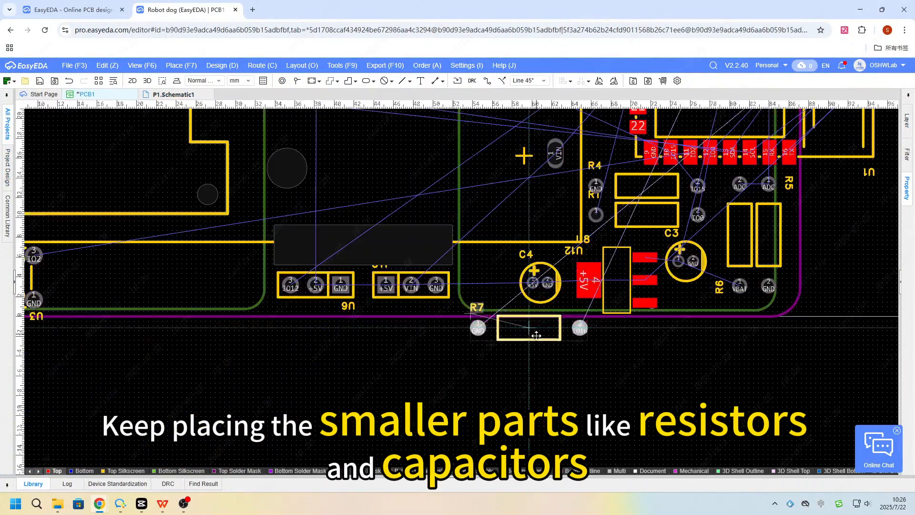
left_click(533, 329)
scroll(535, 267, "down", 4)
scroll(529, 225, "up", 5)
scroll(529, 225, "down", 3)
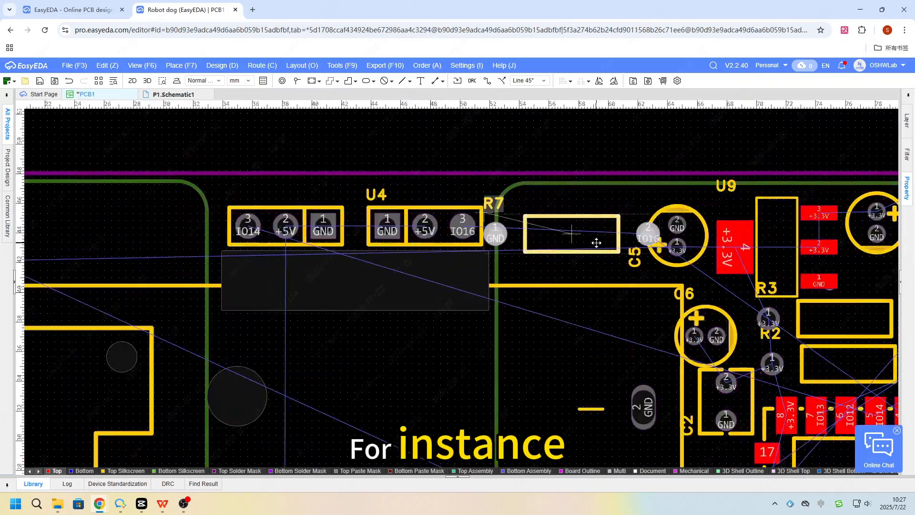
scroll(452, 221, "up", 3)
scroll(453, 221, "down", 3)
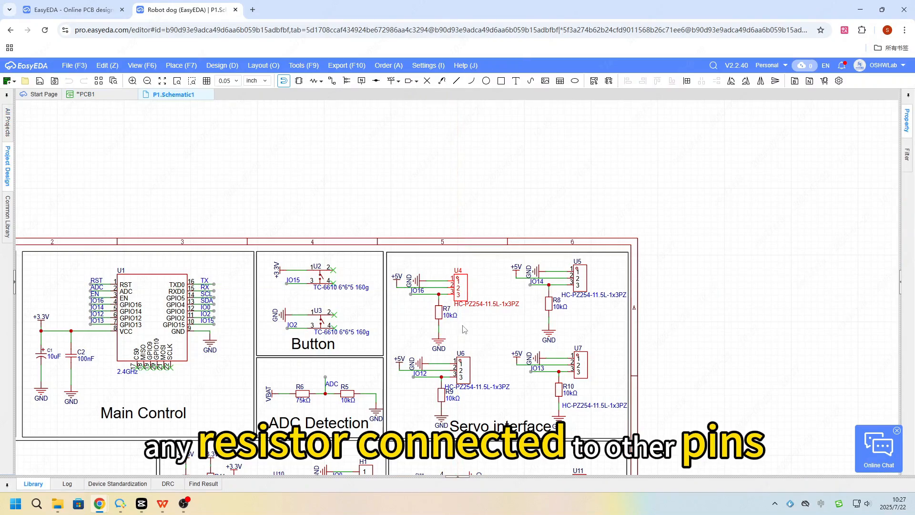
- Cross-select servo resistor R8 from the schematic and place it left of the IO14 servo header at the board's upper edge
left_click(549, 306)
key("ctrl+shift+x")
scroll(521, 291, "down", 5)
scroll(409, 363, "up", 5)
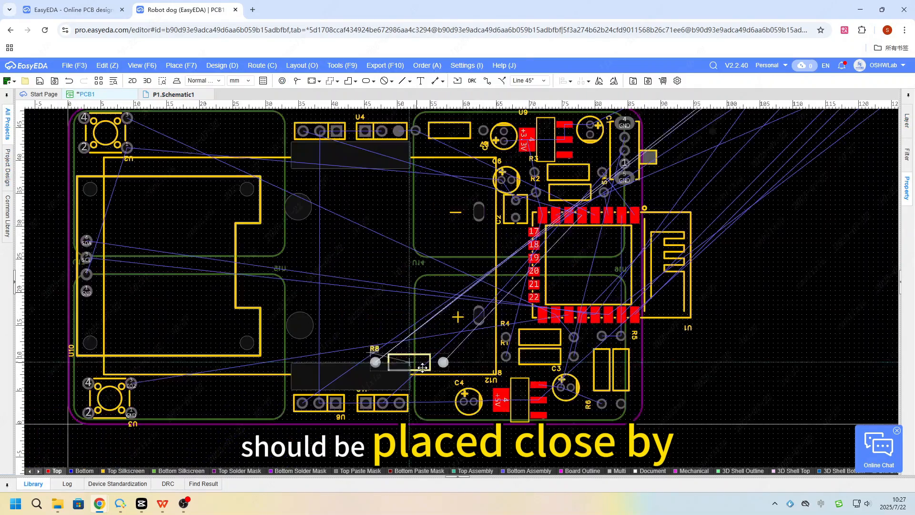
scroll(415, 410, "up", 3)
scroll(558, 394, "down", 5)
scroll(448, 222, "up", 4)
left_click(341, 188)
- Cross-select servo resistor R9 from the schematic and place it left of header U6, beside its IO12 pin
left_click(173, 95)
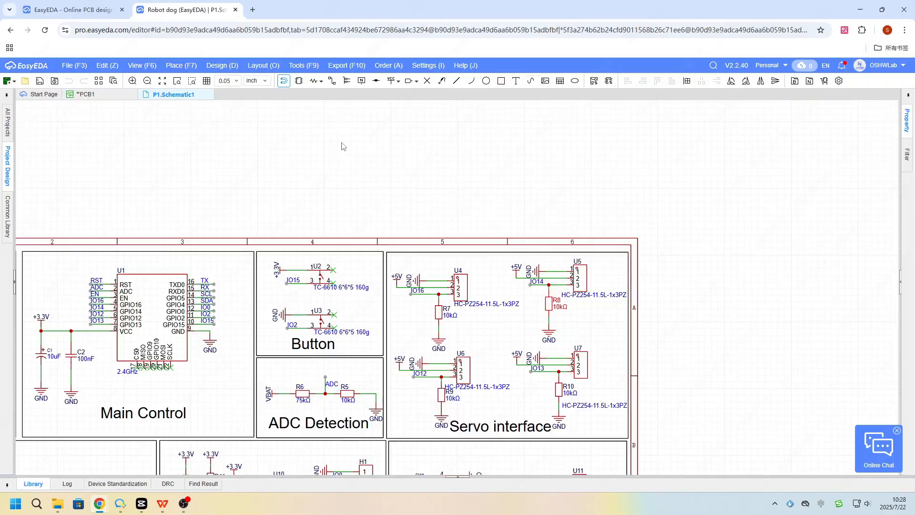
scroll(343, 152, "down", 2)
scroll(414, 330, "up", 2)
left_click(417, 328)
key("ctrl+shift+x")
scroll(435, 273, "down", 5)
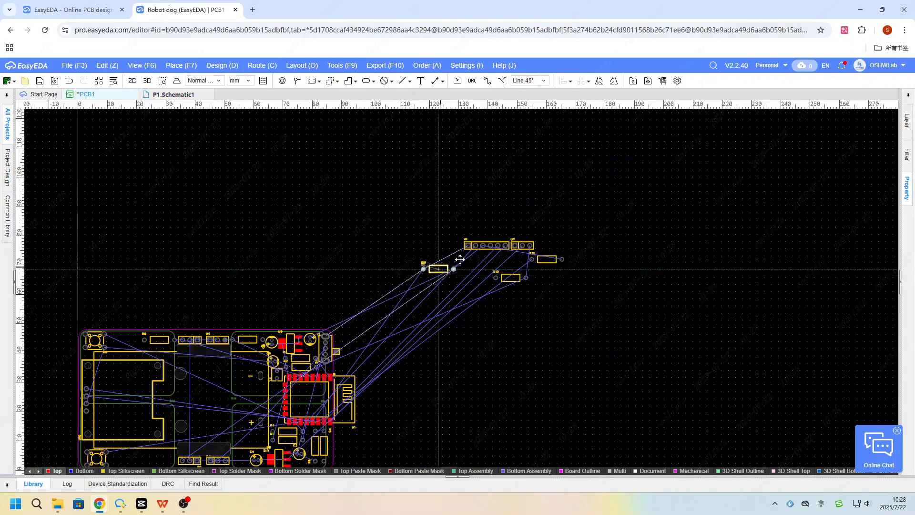
scroll(191, 429, "up", 8)
left_click(122, 272)
- Cross-select servo resistor R10 from the schematic and place it just above C4, to the right of the lower-edge headers
scroll(153, 309, "down", 6)
scroll(305, 348, "down", 2)
scroll(505, 200, "up", 3)
scroll(570, 180, "down", 1)
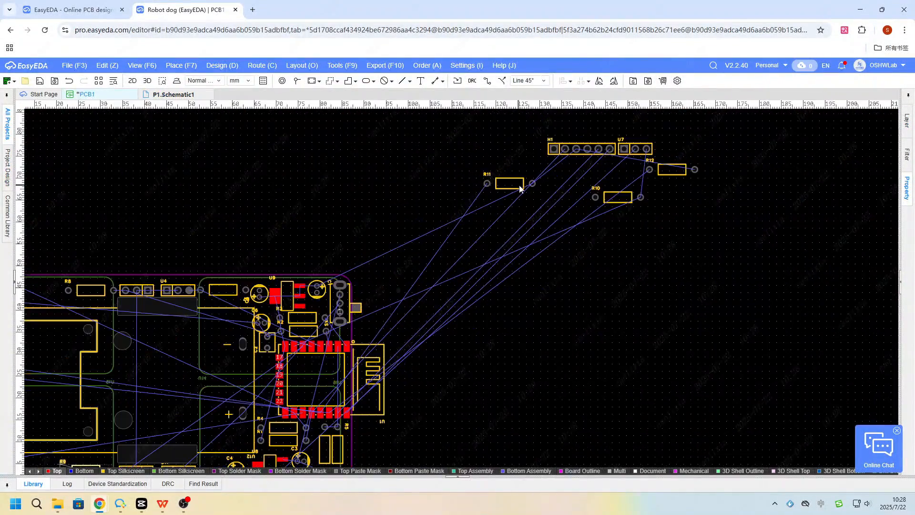
left_click(173, 94)
key("ctrl+shift+x")
scroll(515, 291, "up", 6)
left_click(510, 296)
scroll(495, 276, "down", 1)
scroll(620, 310, "down", 6)
scroll(662, 290, "up", 4)
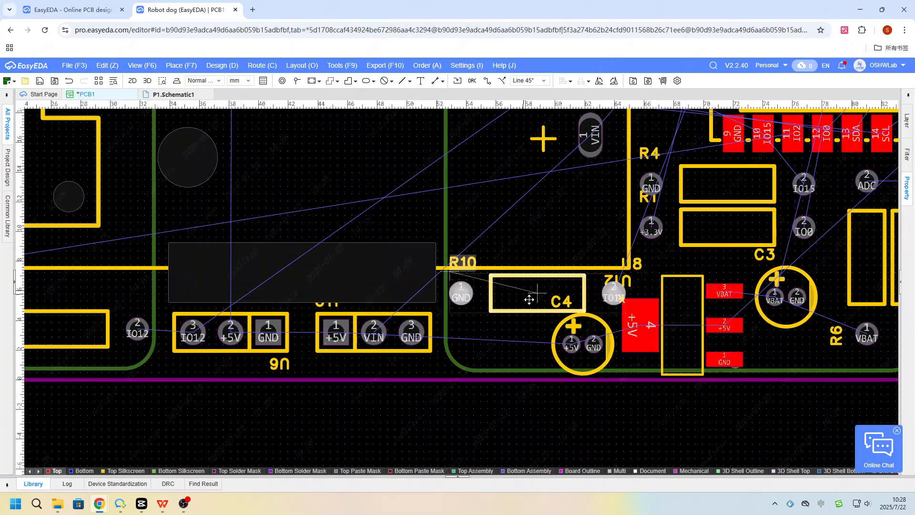
left_click(531, 299)
- Shift C3, U8 and C4 to the right and fine-tune R10's position beside them
left_click_drag(787, 298, 809, 292)
left_click_drag(683, 327, 720, 311)
left_click_drag(583, 344, 634, 343)
left_click_drag(509, 302, 521, 303)
- Bring header H1 below the board's lower-right corner and move resistor R4 beneath R10, beside C4
scroll(542, 335, "down", 4)
scroll(546, 347, "down", 2)
scroll(673, 221, "up", 2)
left_click_drag(673, 221, 552, 414)
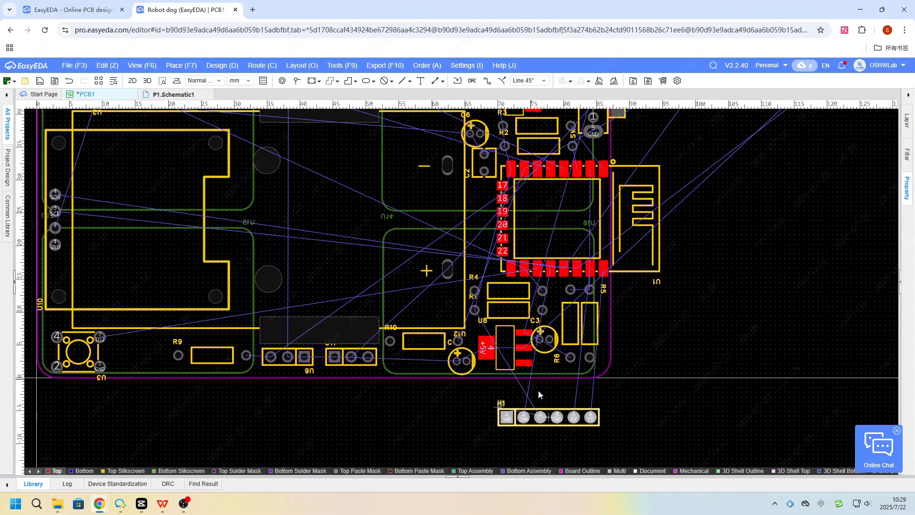
left_click(539, 390)
scroll(539, 291, "up", 2)
left_click_drag(511, 292, 382, 351)
- Place header H1 along the board's lower edge right of U8, clearing R1, R5 and R6 out past the right edge
scroll(593, 262, "down", 1)
left_click_drag(525, 268, 553, 245)
left_click_drag(519, 324, 515, 287)
left_click_drag(584, 428, 574, 343)
left_click_drag(646, 288, 718, 307)
left_click_drag(617, 288, 711, 280)
left_click_drag(553, 245, 736, 249)
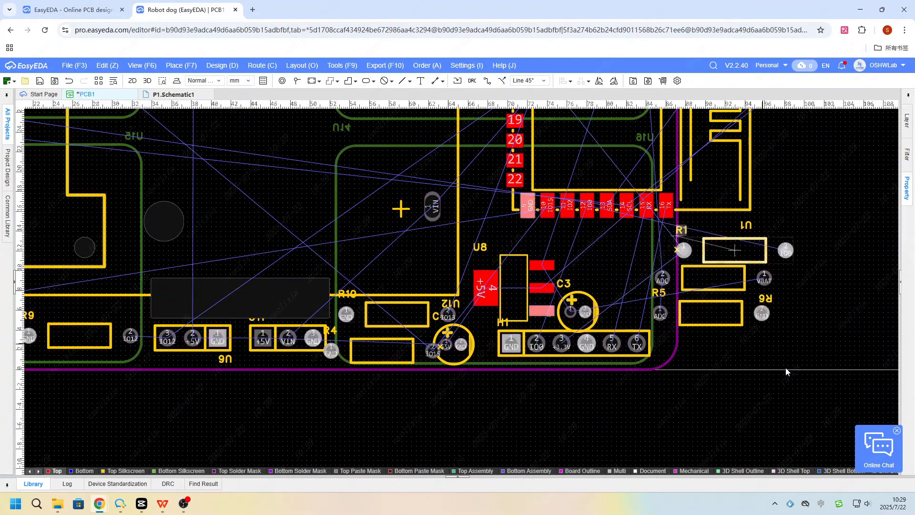
- Move C3 to the upper left of U8 and stack R1, R6 and R5 between module U1 and header H1, adjusting spacing
left_click_drag(578, 312, 488, 224)
left_click_drag(713, 318, 616, 319)
scroll(621, 251, "up", 2)
left_click_drag(621, 238, 614, 241)
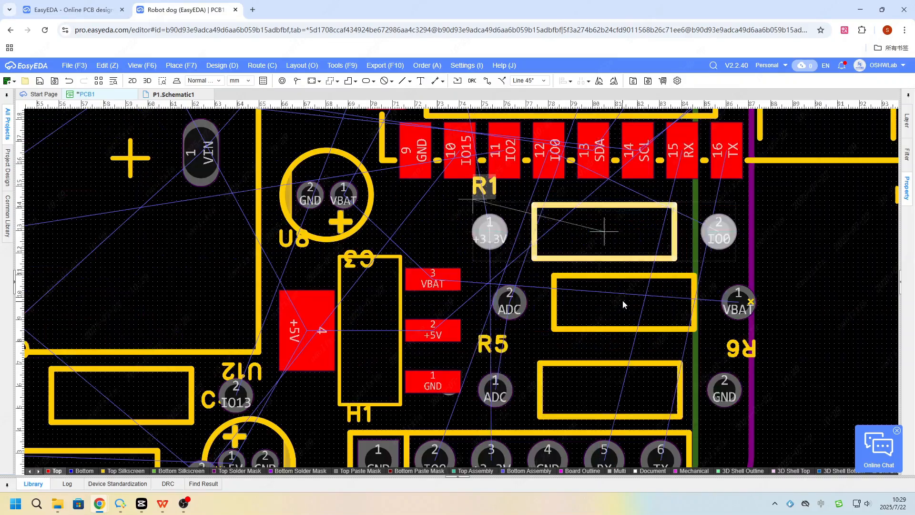
left_click_drag(623, 299, 603, 295)
scroll(662, 340, "down", 1)
left_click_drag(489, 336, 481, 334)
left_click_drag(388, 404, 392, 399)
key("space")
scroll(392, 400, "down", 5)
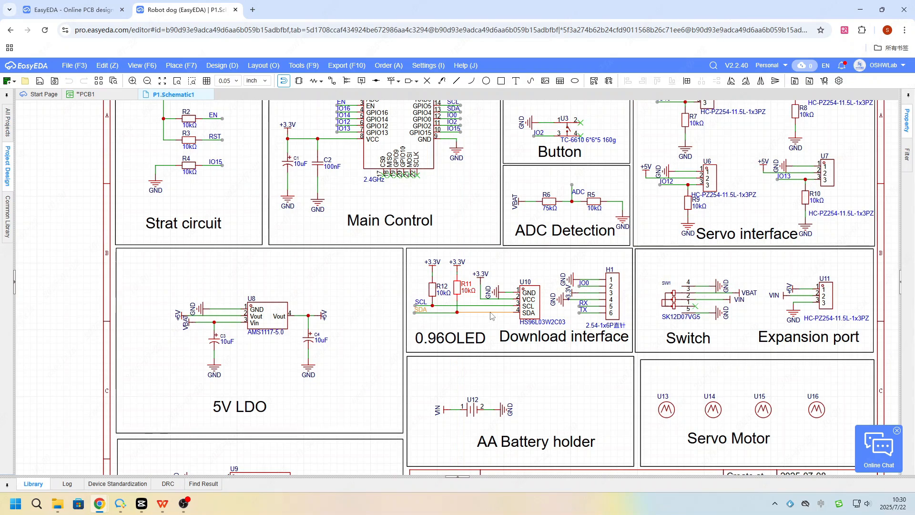
- Bring the OLED resistors R11 and R12 from the schematic selection to the free area beside the PCB's lower-right corner
left_click(87, 94)
left_click_drag(621, 266, 491, 288)
left_click_drag(529, 260, 470, 303)
scroll(527, 289, "down", 2)
left_click_drag(527, 290, 533, 343)
scroll(469, 365, "up", 2)
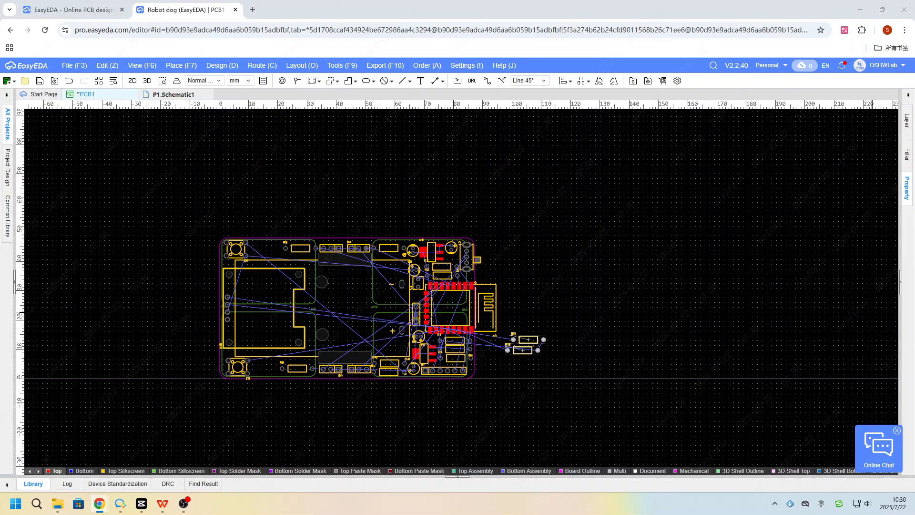
scroll(519, 351, "up", 1)
left_click(583, 368)
- Place R11 beside the board's upper-left push button and R12 between the lower-left button U3 and R9
left_click_drag(534, 333, 137, 204)
scroll(120, 231, "up", 2)
right_click_drag(121, 231, 294, 231)
left_click_drag(322, 165, 334, 177)
scroll(334, 177, "down", 4)
scroll(372, 269, "up", 4)
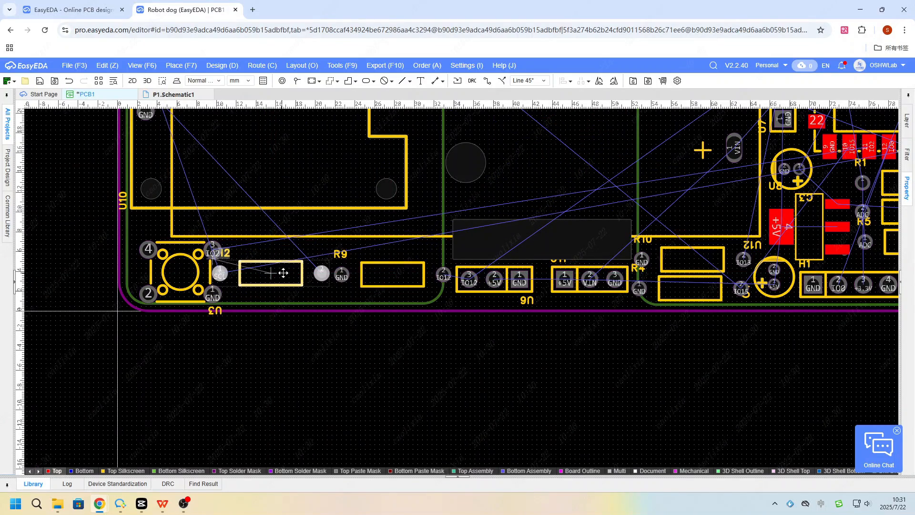
- Fine-tune the spacing of R12, R9, R4 and header H1 along the board's lower edge
left_click_drag(283, 274, 286, 273)
left_click_drag(373, 278, 374, 276)
scroll(397, 306, "down", 2)
scroll(598, 273, "up", 1)
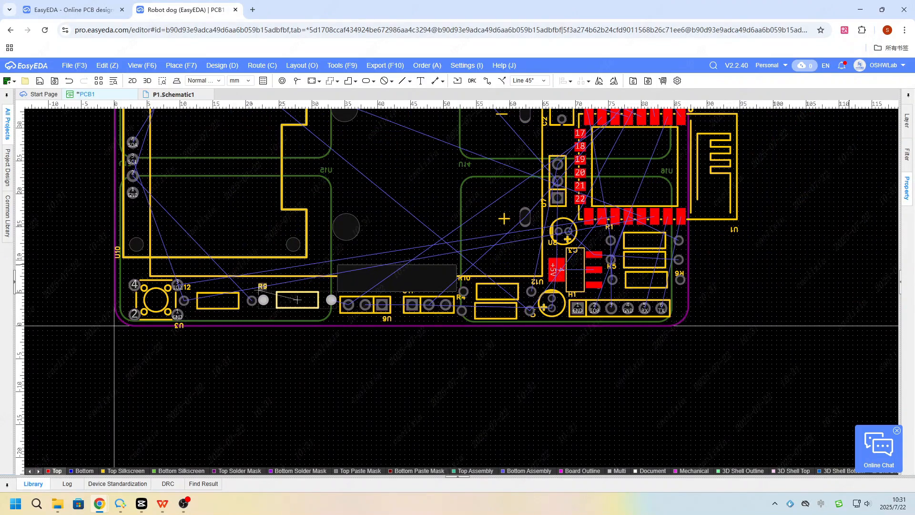
left_click(297, 299)
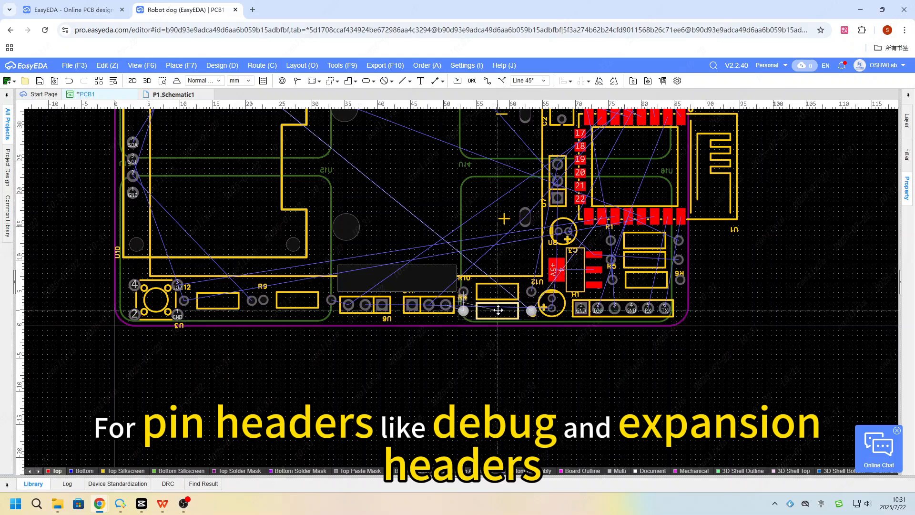
- Fine-tune the positions of capacitors C2 and C6 near the upper-left corner of module U1
scroll(491, 348, "down", 2)
scroll(531, 229, "up", 2)
left_click_drag(510, 263, 509, 264)
left_click_drag(510, 232, 506, 233)
scroll(367, 201, "down", 2)
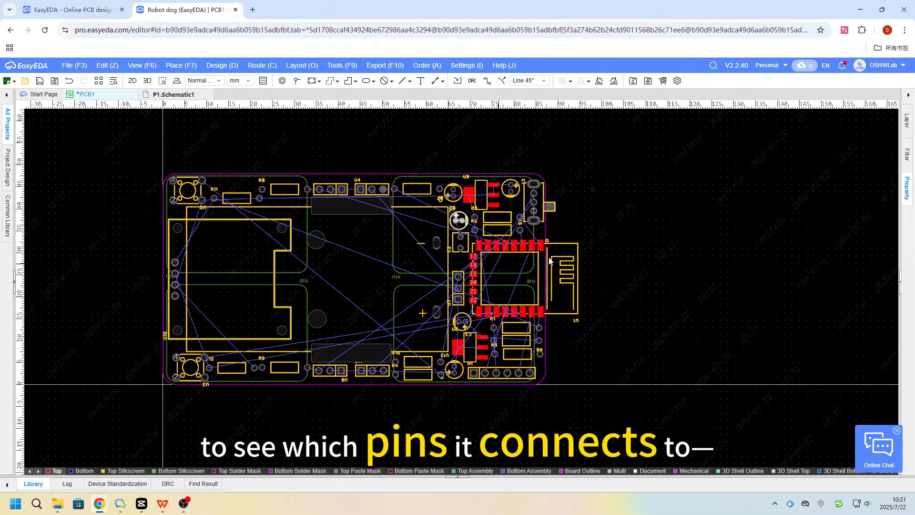
- Preview the board in 3D and rotate it to examine the component placement from several angles
left_click(147, 81)
scroll(400, 260, "down", 5)
left_click_drag(401, 259, 321, 277)
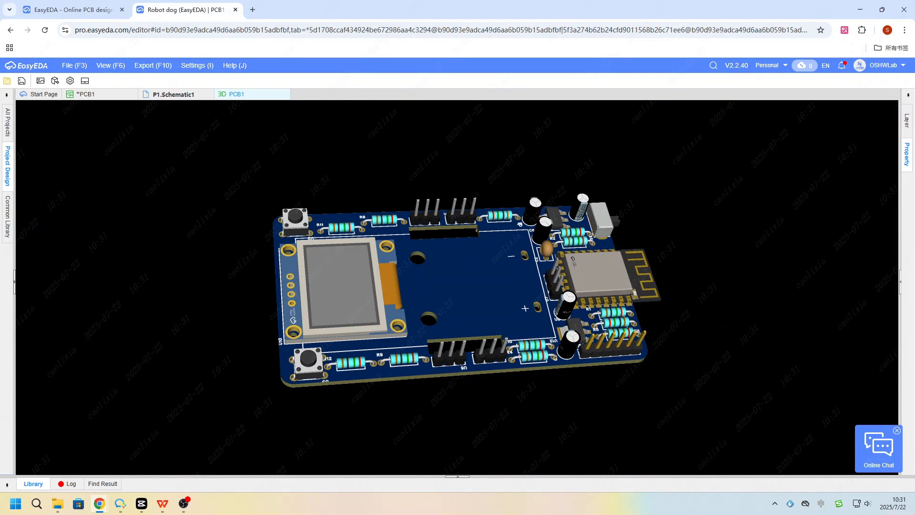
left_click_drag(491, 307, 454, 327)
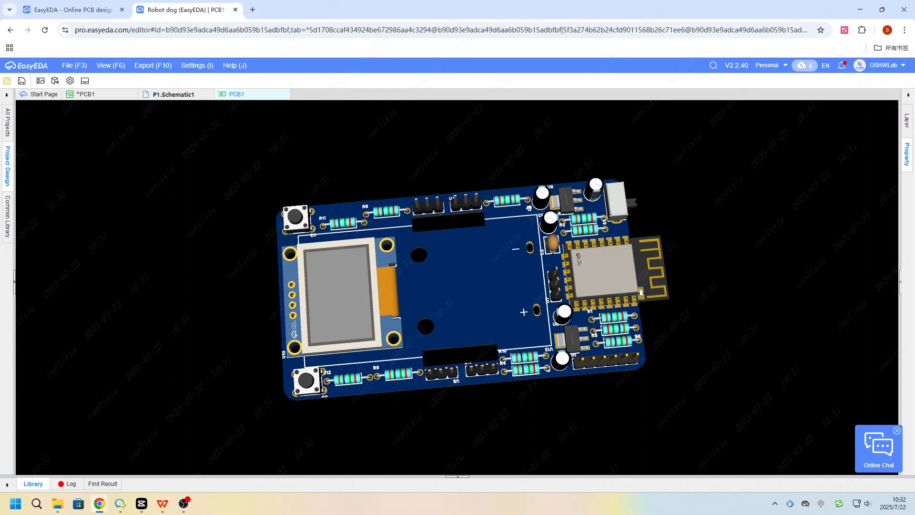
left_click_drag(568, 343, 638, 386)
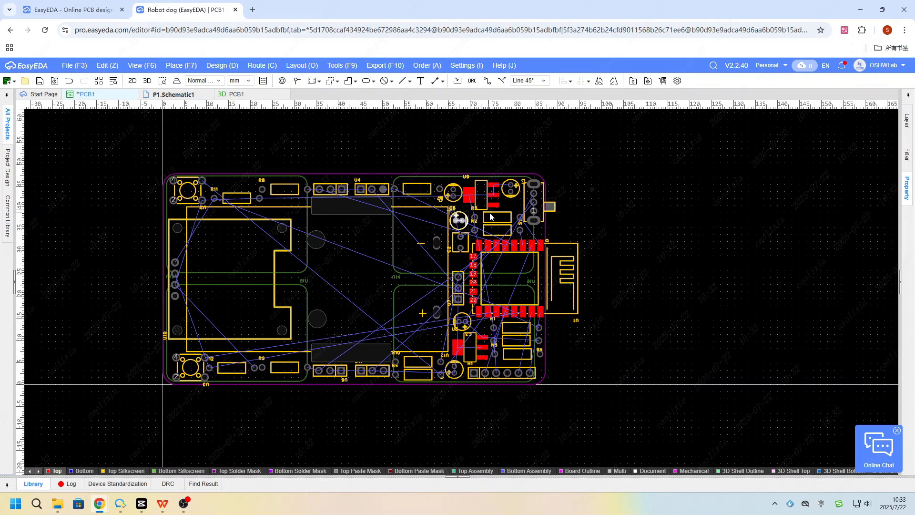
- Nudge capacitor C2 into place between C6 and header U7 beside module U1, and save the PCB
scroll(529, 194, "up", 2)
left_click_drag(375, 302, 374, 305)
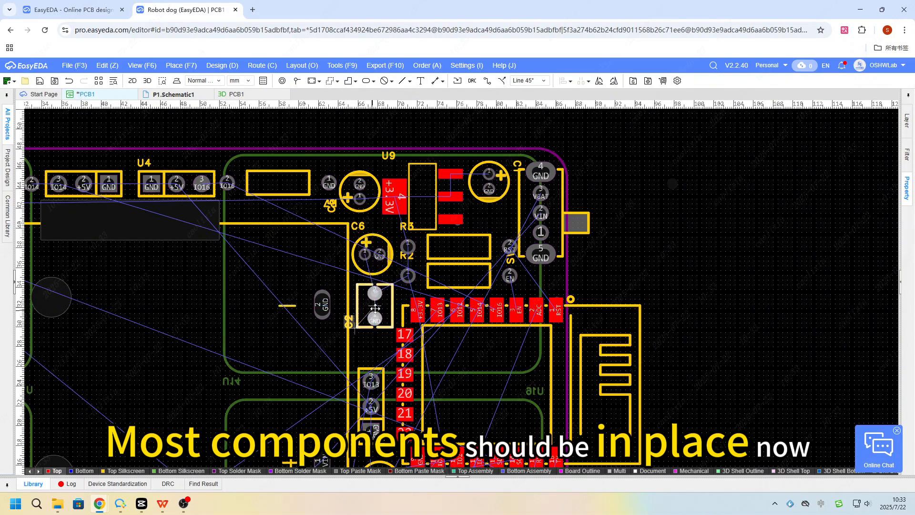
scroll(475, 251, "down", 2)
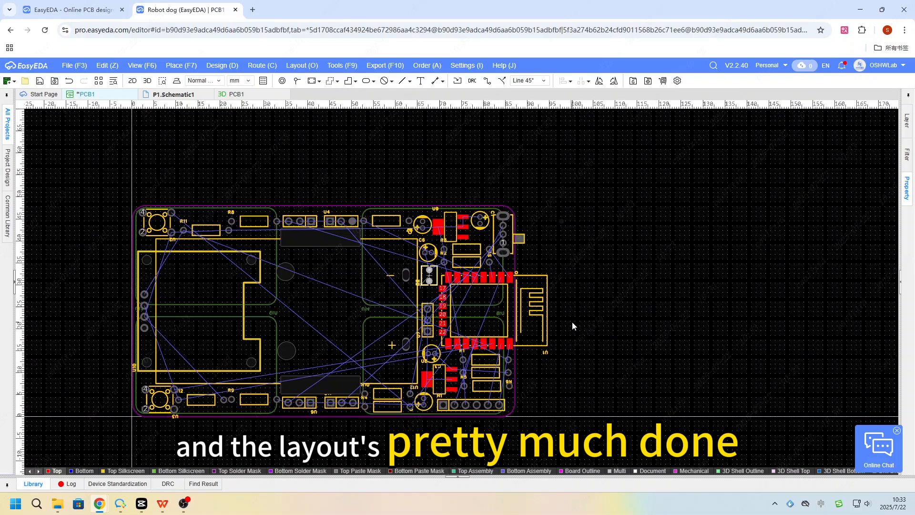
key("ctrl+s")
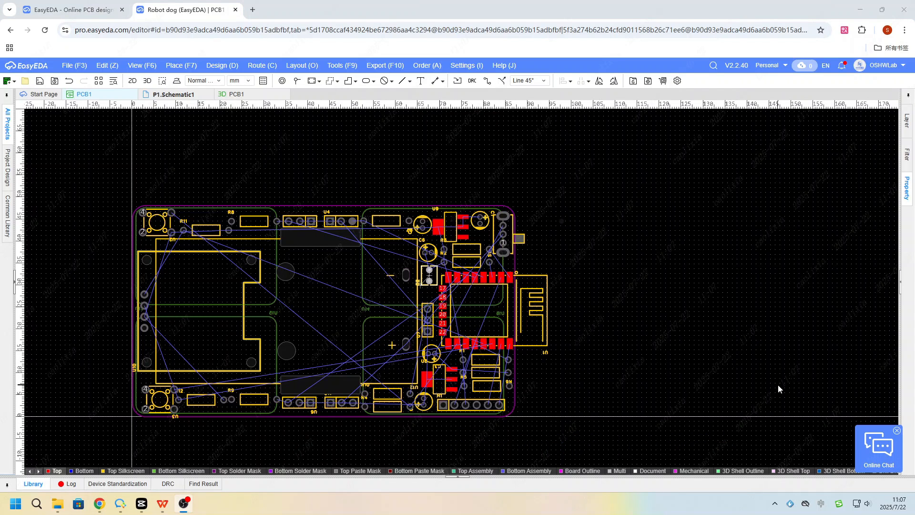